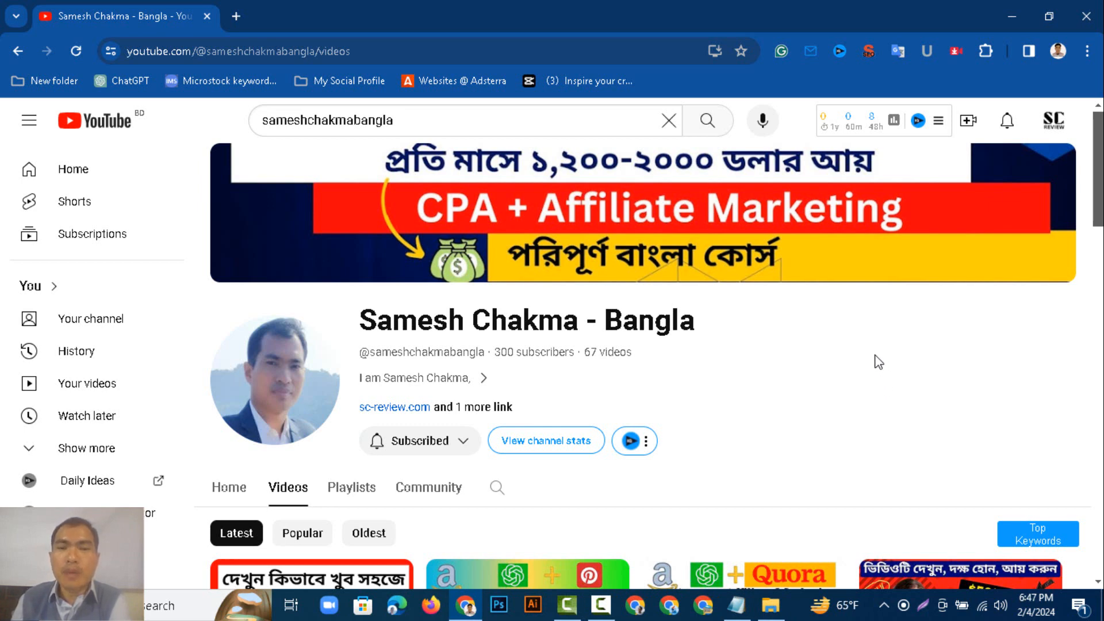
{"action": "scroll", "coordinate": [877, 361], "scroll_direction": "down", "scroll_amount": 2}
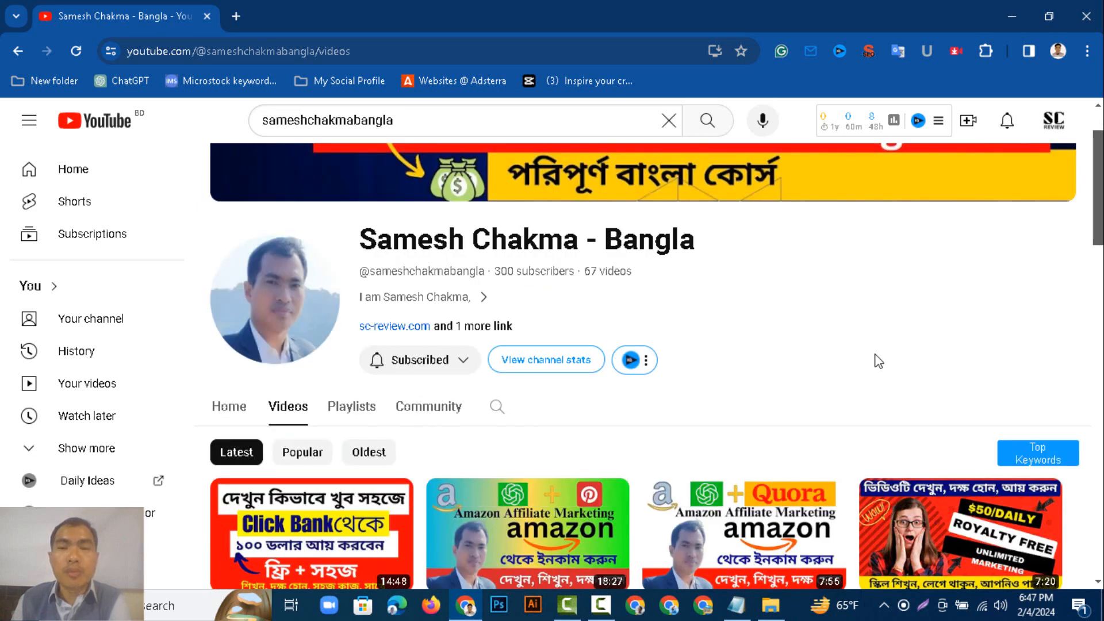
{"action": "scroll", "coordinate": [878, 362], "scroll_direction": "up", "scroll_amount": 2}
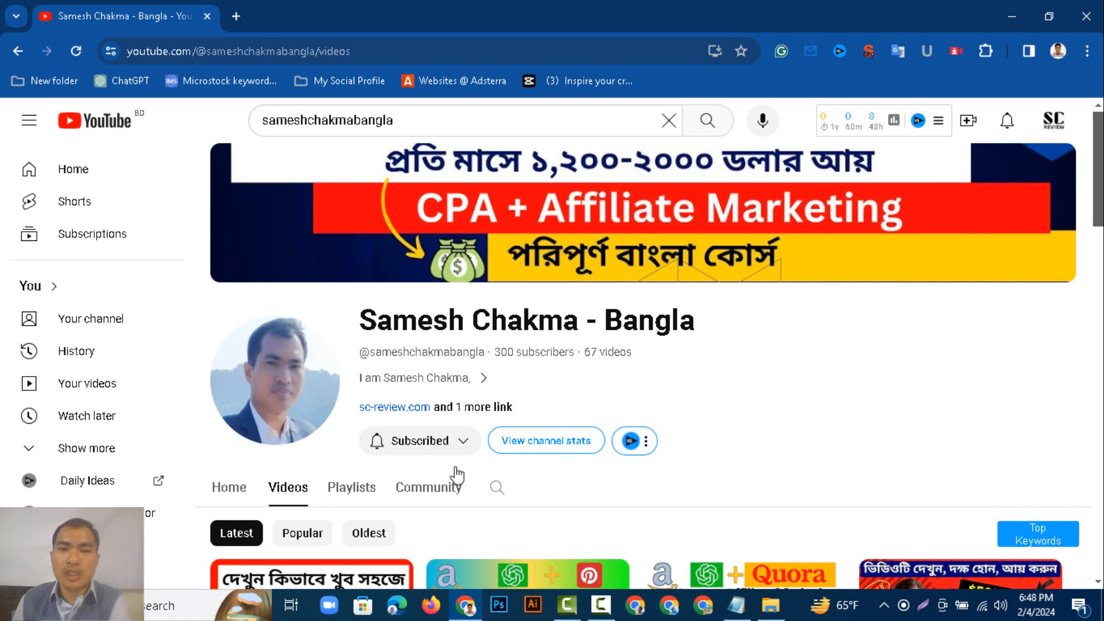
{"action": "left_click", "coordinate": [450, 447]}
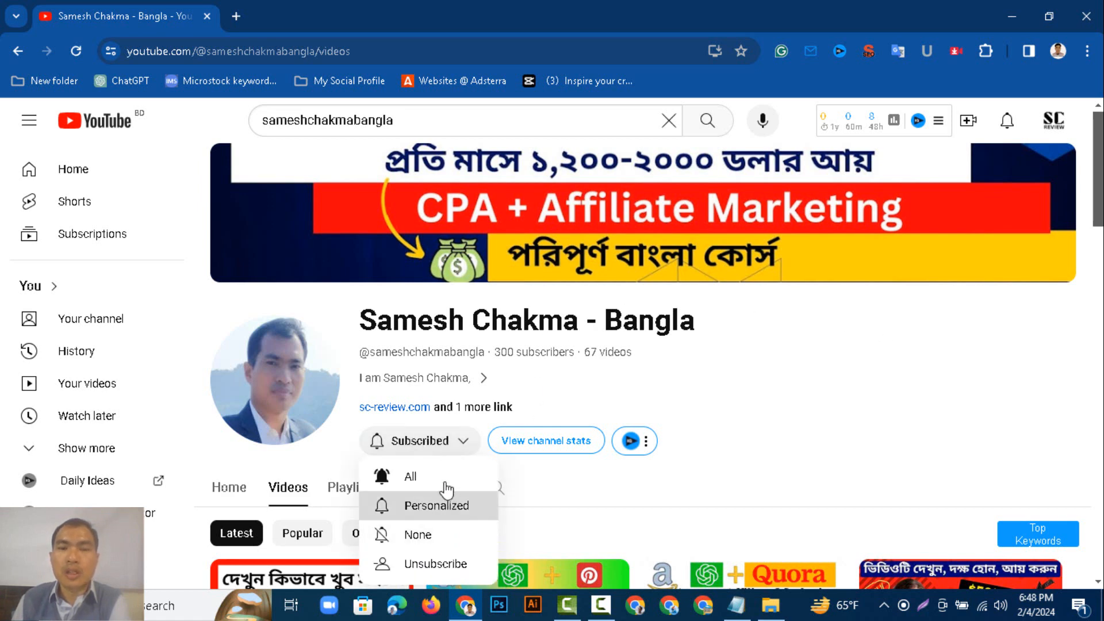
{"action": "left_click", "coordinate": [442, 566]}
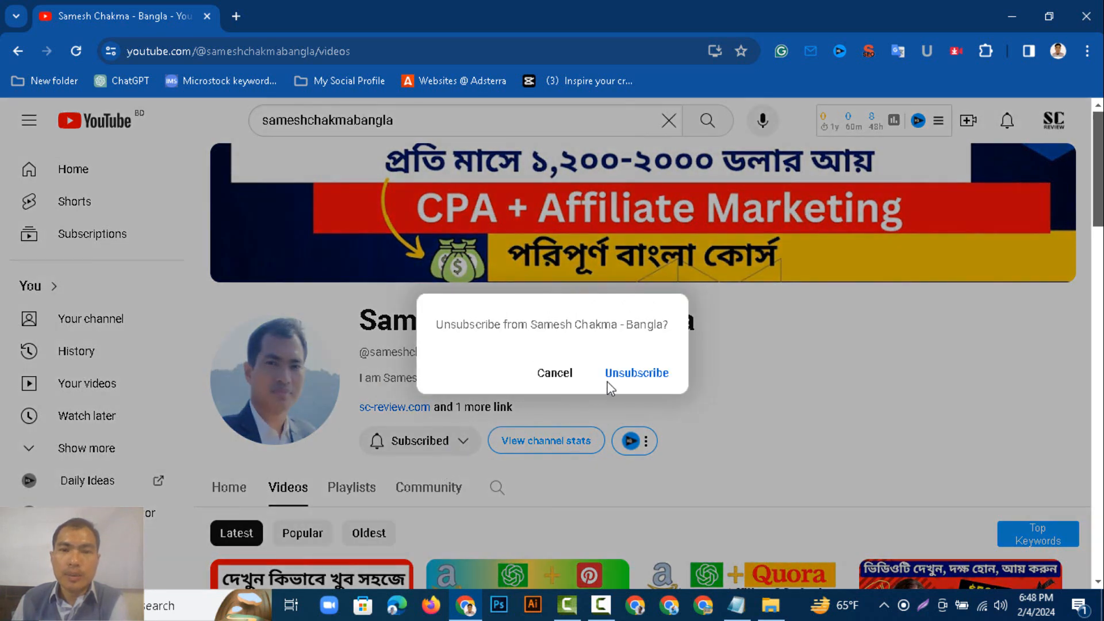
{"action": "left_click", "coordinate": [559, 375]}
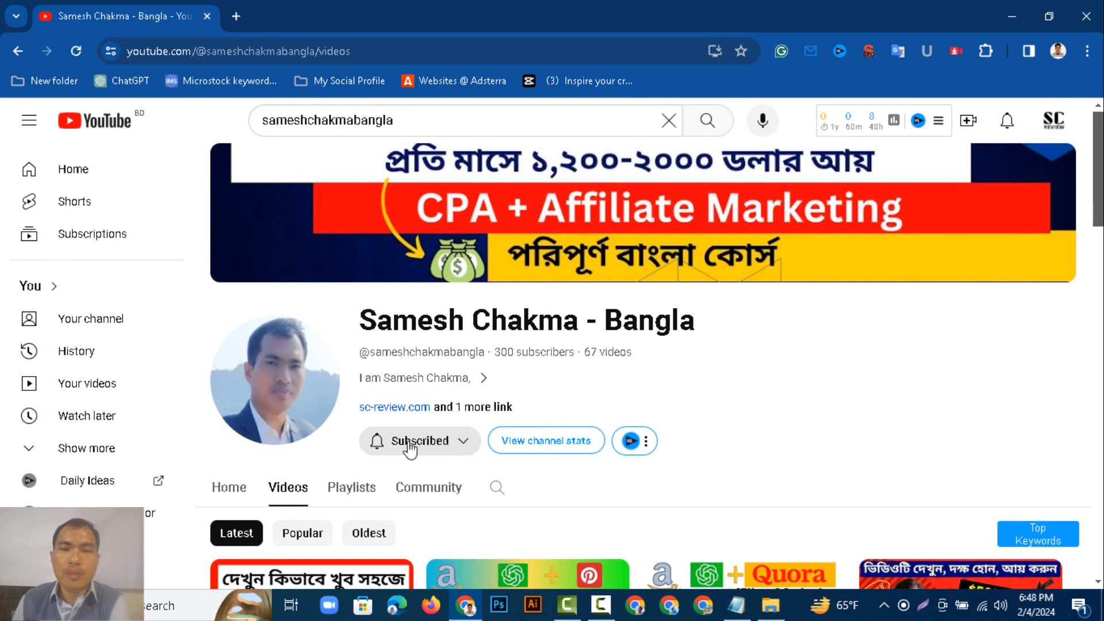
Set the channel's subscription notifications to All.
{"action": "left_click", "coordinate": [455, 444]}
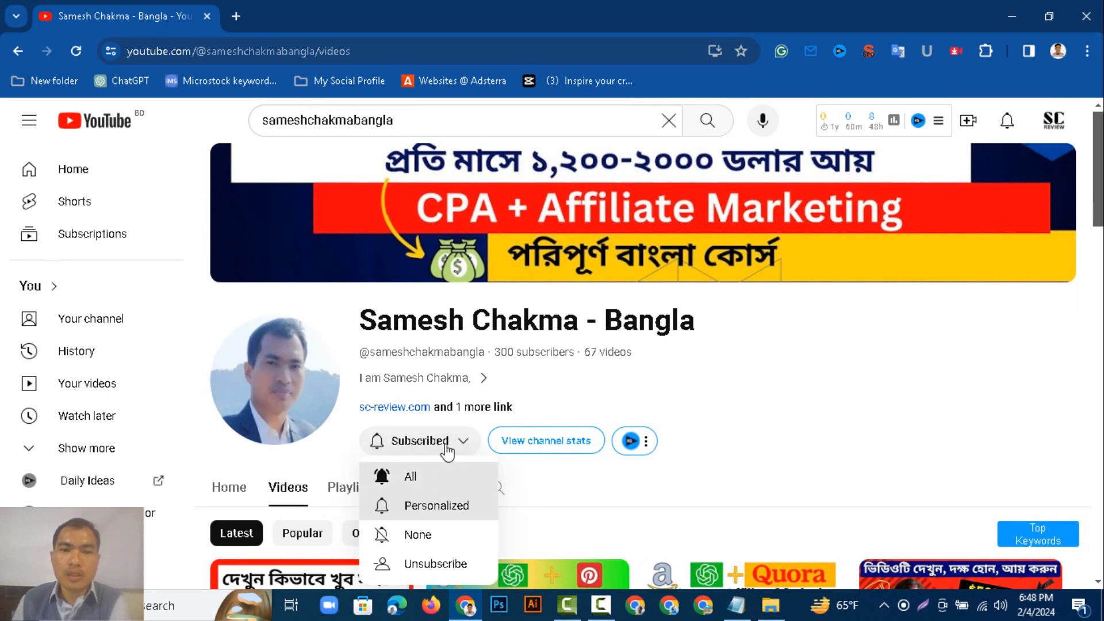
{"action": "left_click", "coordinate": [408, 477]}
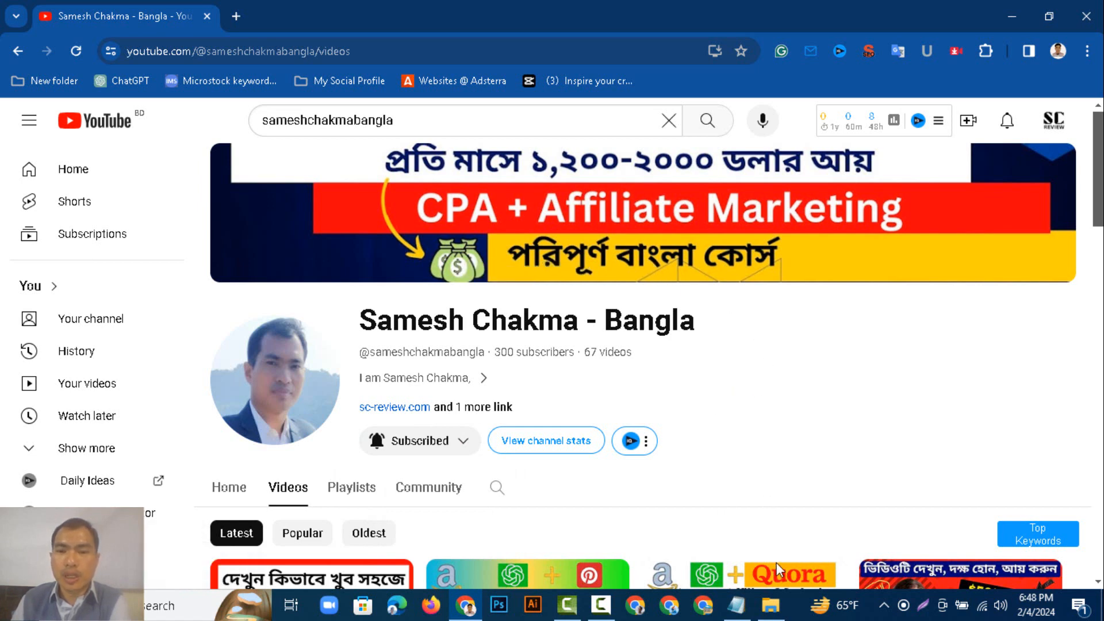
Copy the name of the AINexaMeet Review image file in the SC-REVIEW folder.
{"action": "left_click", "coordinate": [772, 605]}
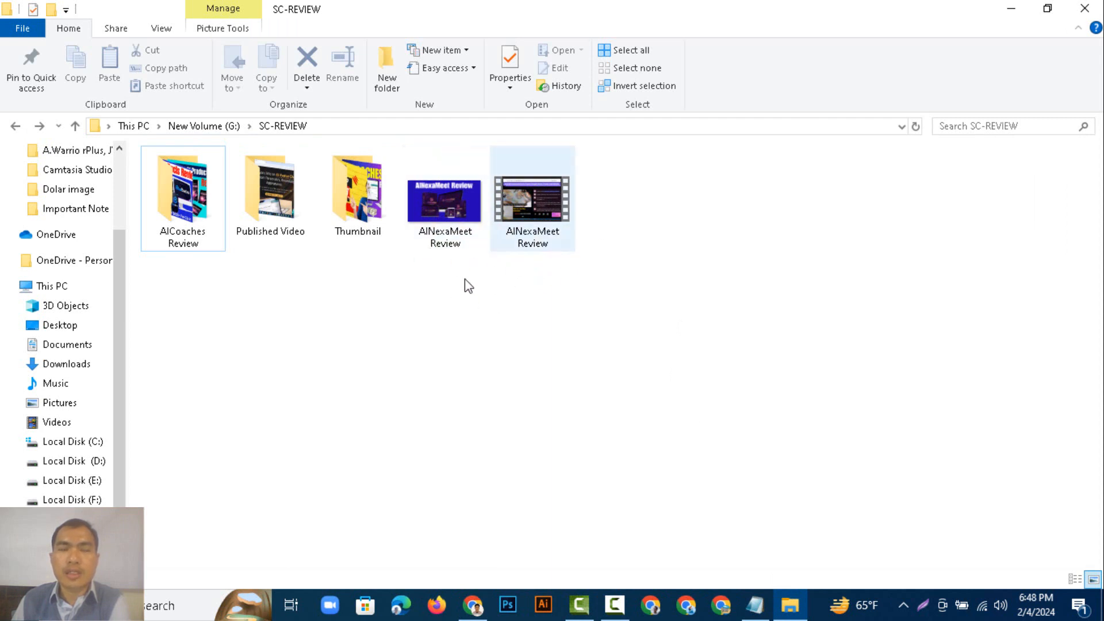
{"action": "left_click", "coordinate": [444, 252]}
{"action": "double_click", "coordinate": [442, 241]}
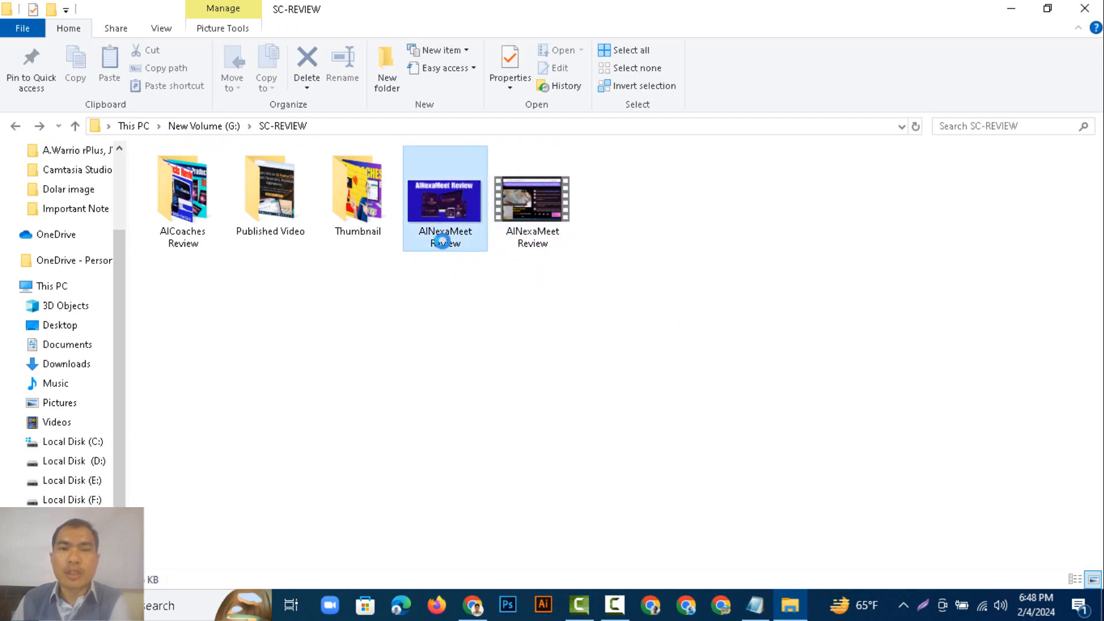
{"action": "left_click", "coordinate": [443, 241]}
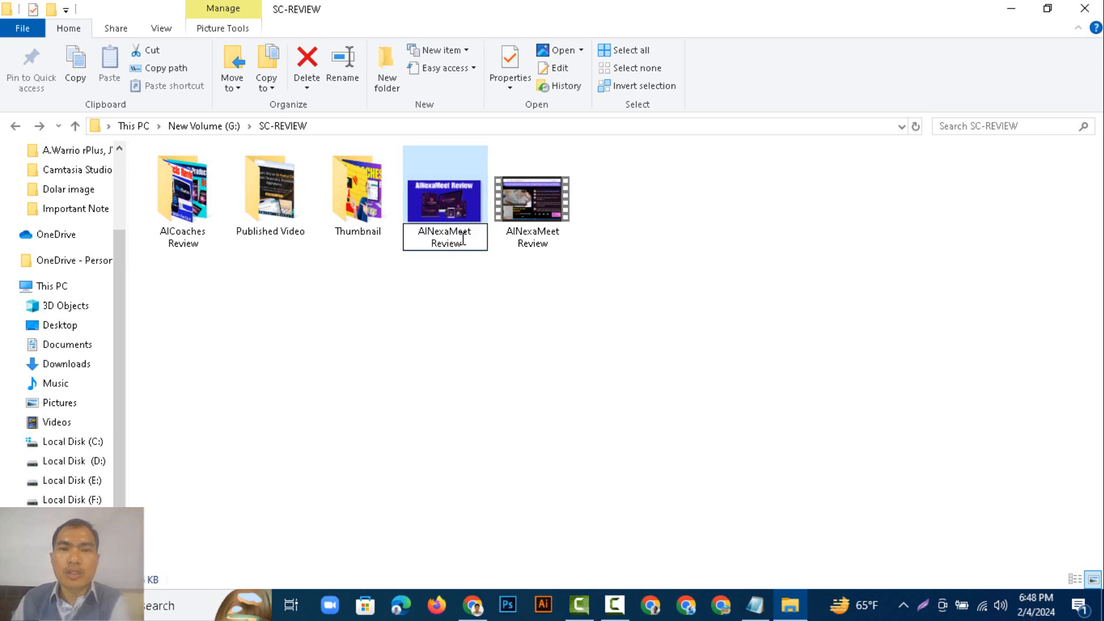
{"action": "left_click_drag", "start_coordinate": [462, 244], "coordinate": [416, 231]}
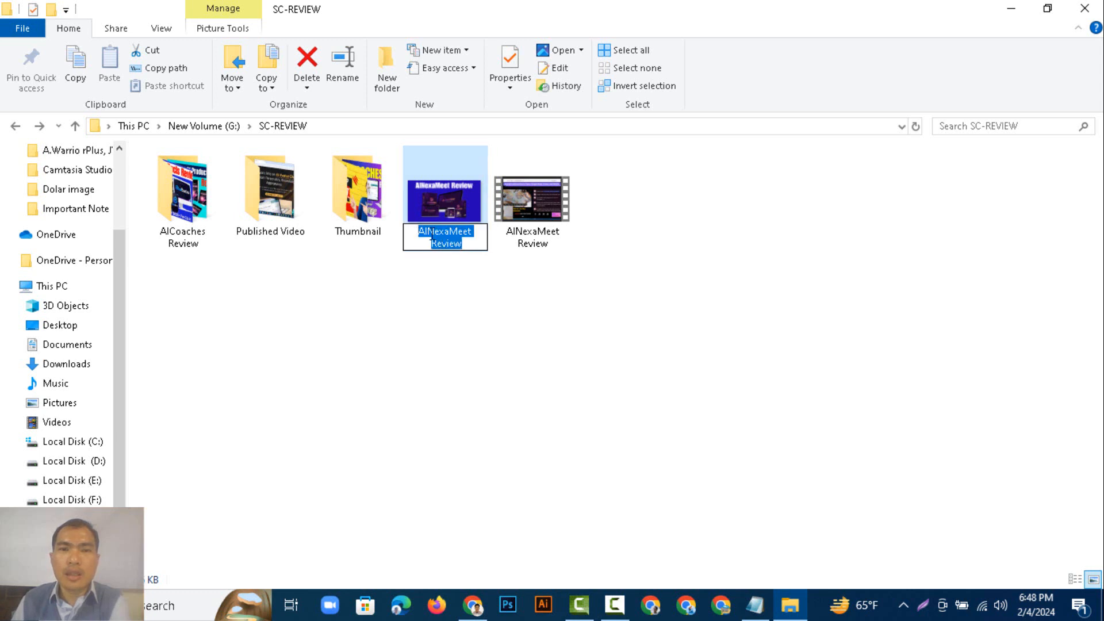
{"action": "right_click", "coordinate": [440, 236]}
{"action": "left_click", "coordinate": [462, 284]}
Open the Rapidtags YouTube Tag Generator bookmark from the My Social Profile folder in a new tab.
{"action": "left_click", "coordinate": [473, 604]}
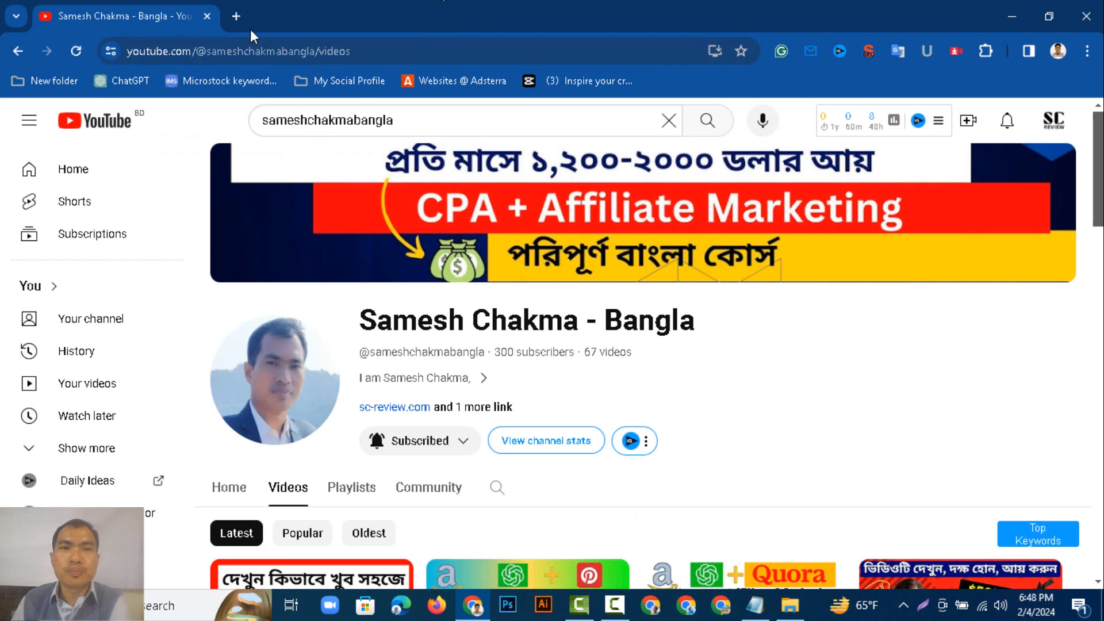
{"action": "left_click", "coordinate": [347, 80]}
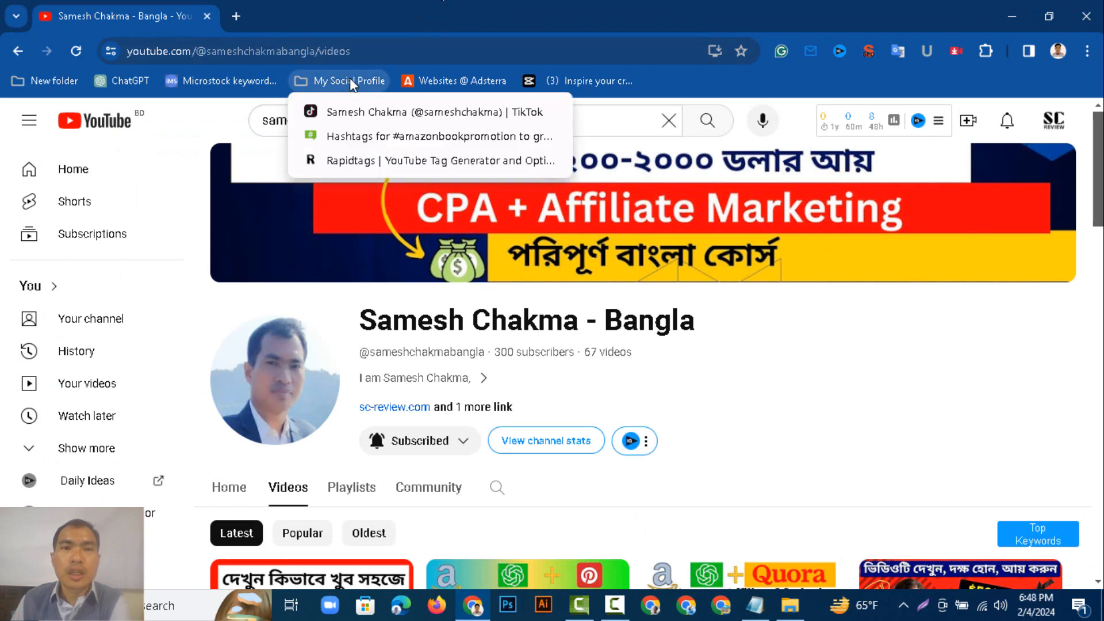
{"action": "right_click", "coordinate": [446, 164]}
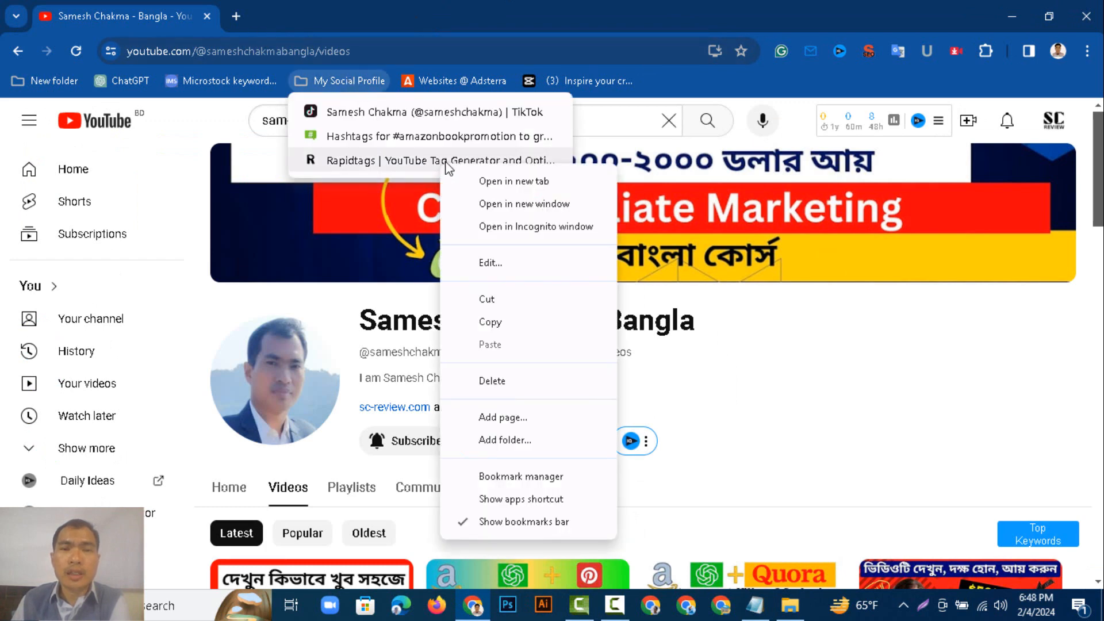
{"action": "left_click", "coordinate": [513, 181]}
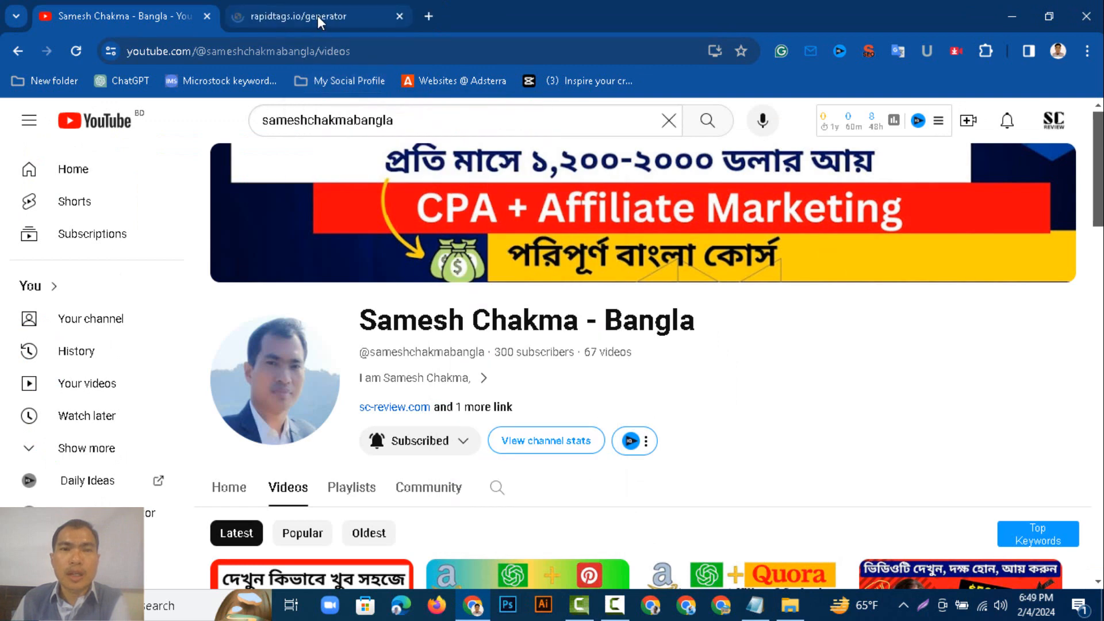
{"action": "left_click", "coordinate": [317, 15]}
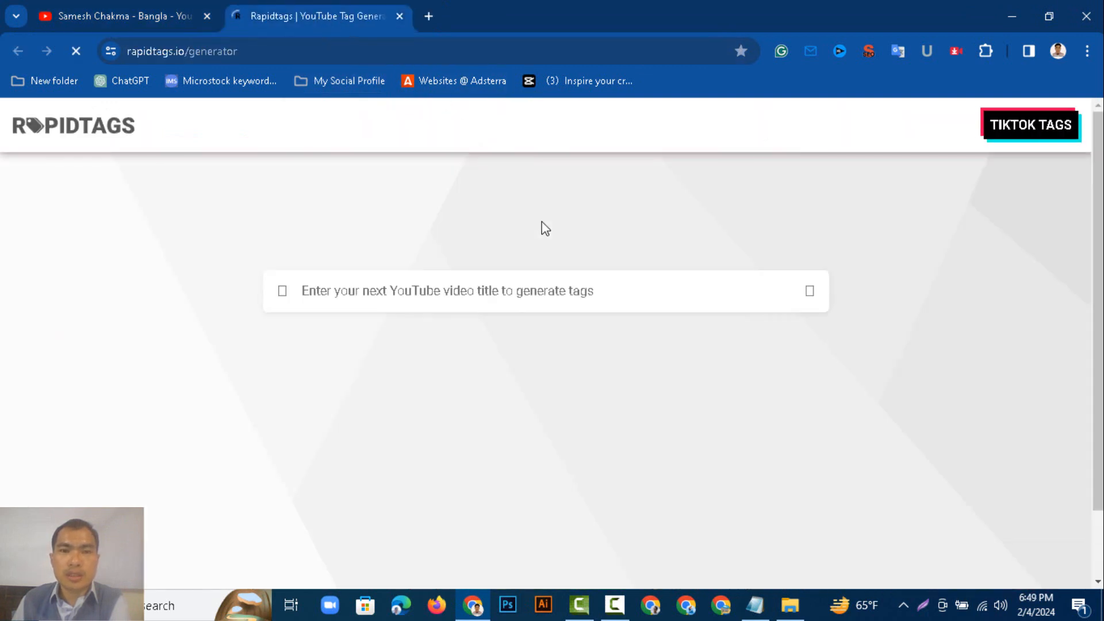
Paste AINexaMeet Review as the video title and generate tags for it.
{"action": "left_click", "coordinate": [493, 285]}
{"action": "right_click", "coordinate": [490, 286]}
{"action": "left_click", "coordinate": [457, 184]}
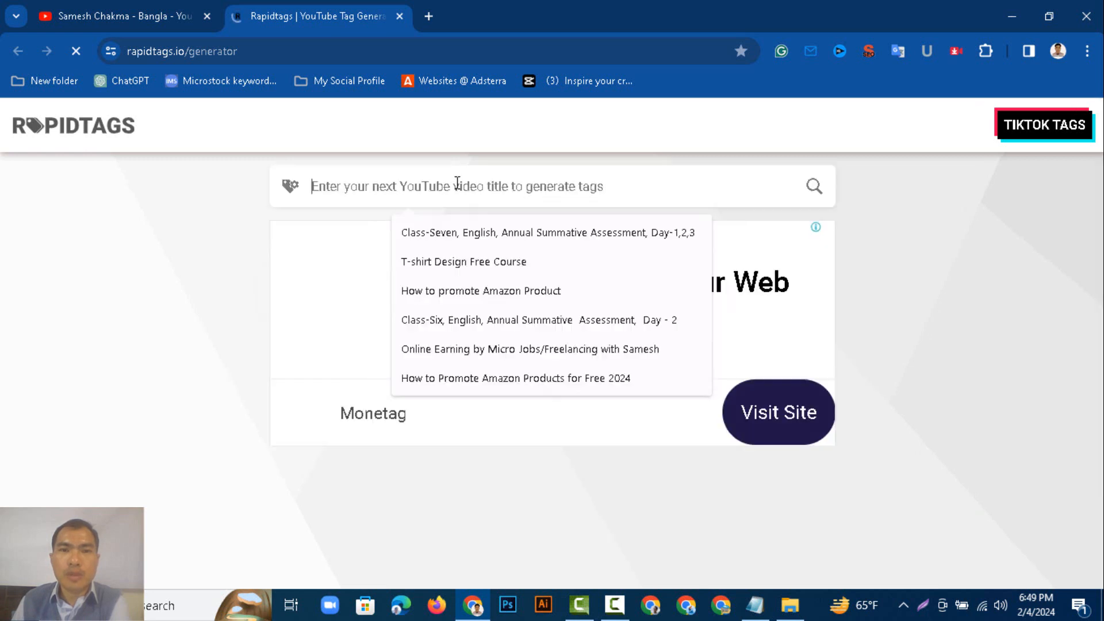
{"action": "right_click", "coordinate": [456, 183]}
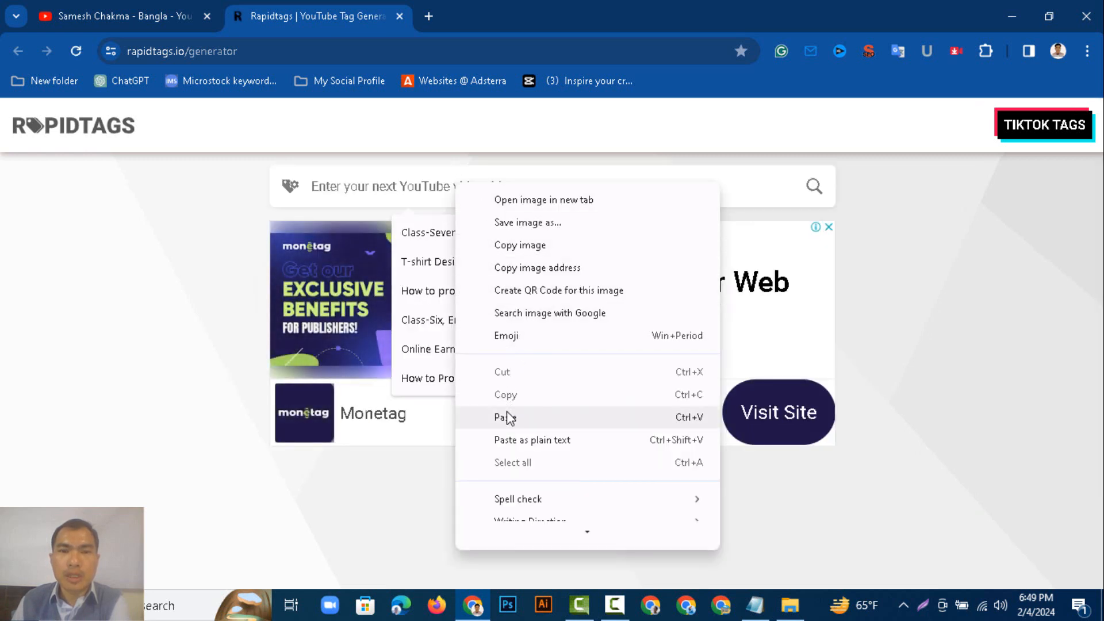
{"action": "left_click", "coordinate": [506, 417]}
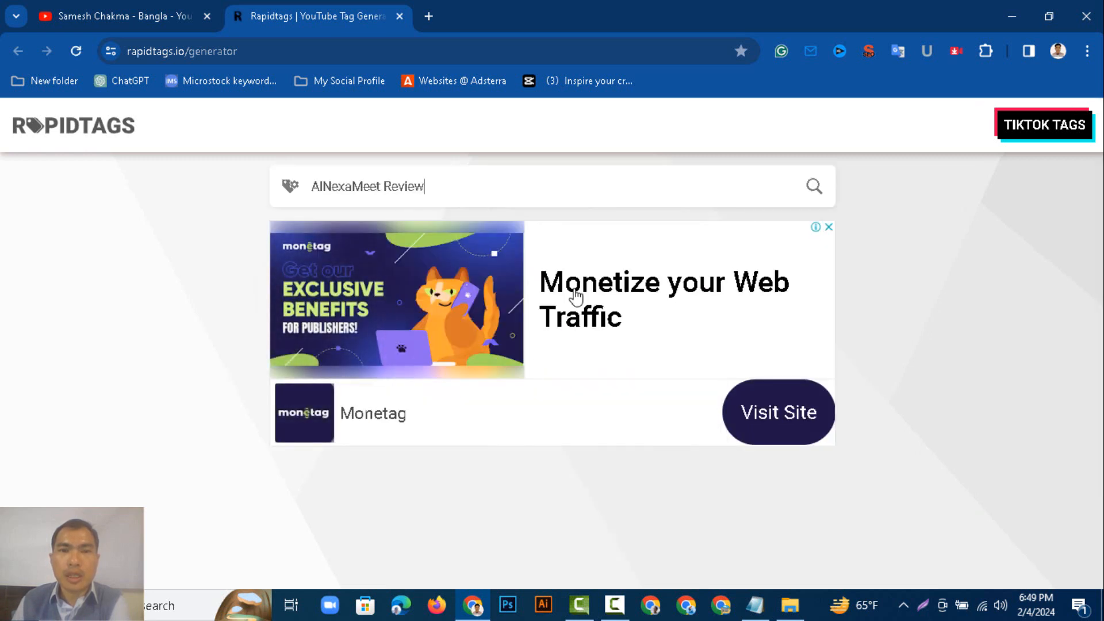
{"action": "left_click", "coordinate": [814, 186]}
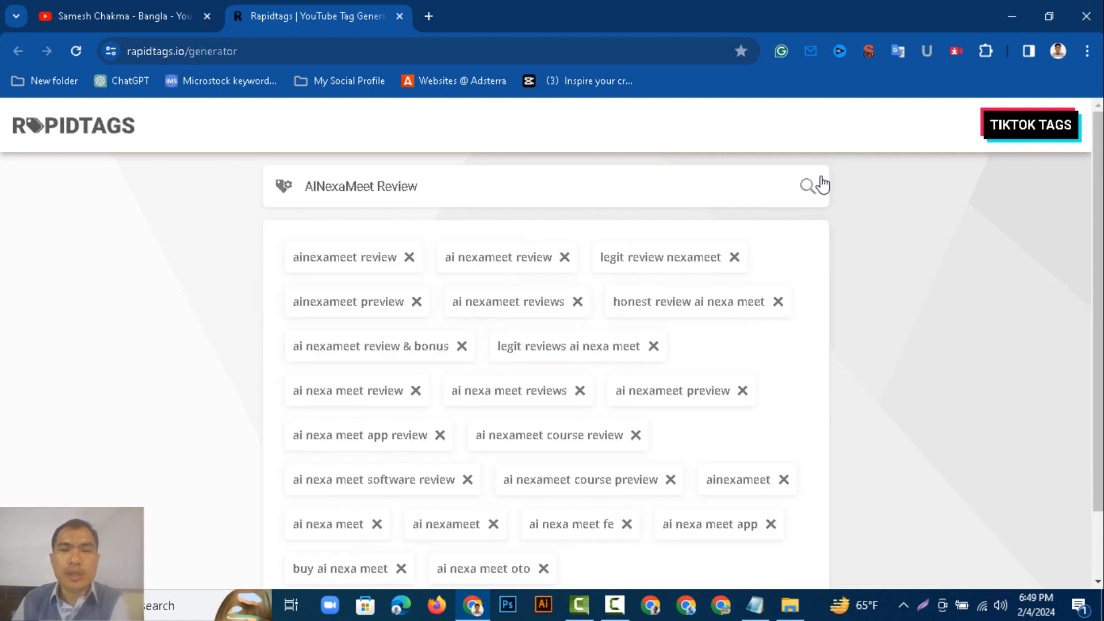
Copy all the generated tags.
{"action": "scroll", "coordinate": [679, 345], "scroll_direction": "down", "scroll_amount": 1}
{"action": "scroll", "coordinate": [667, 407], "scroll_direction": "up", "scroll_amount": 1}
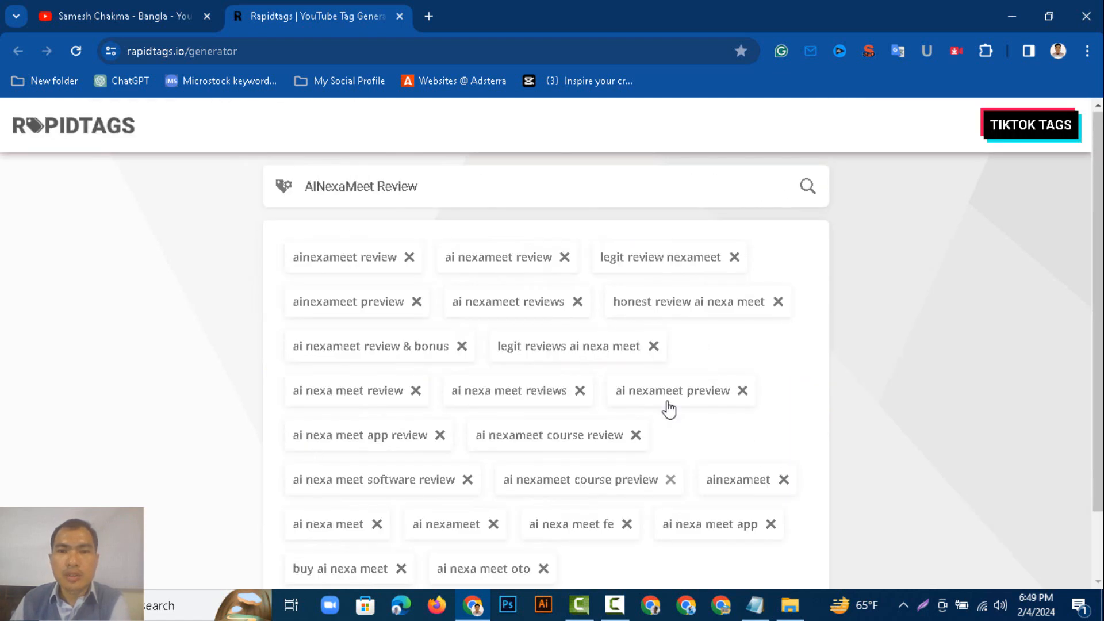
{"action": "scroll", "coordinate": [633, 437], "scroll_direction": "down", "scroll_amount": 1}
{"action": "left_click", "coordinate": [338, 554]}
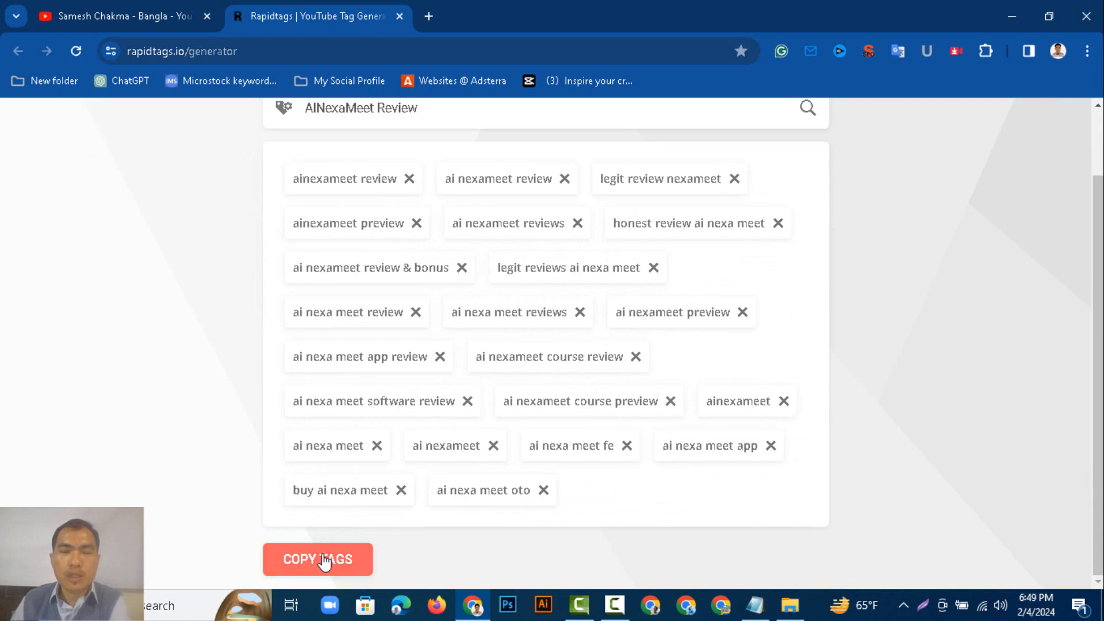
Paste the tags into the Notepad file below the sc-review.com link.
{"action": "left_click", "coordinate": [753, 612]}
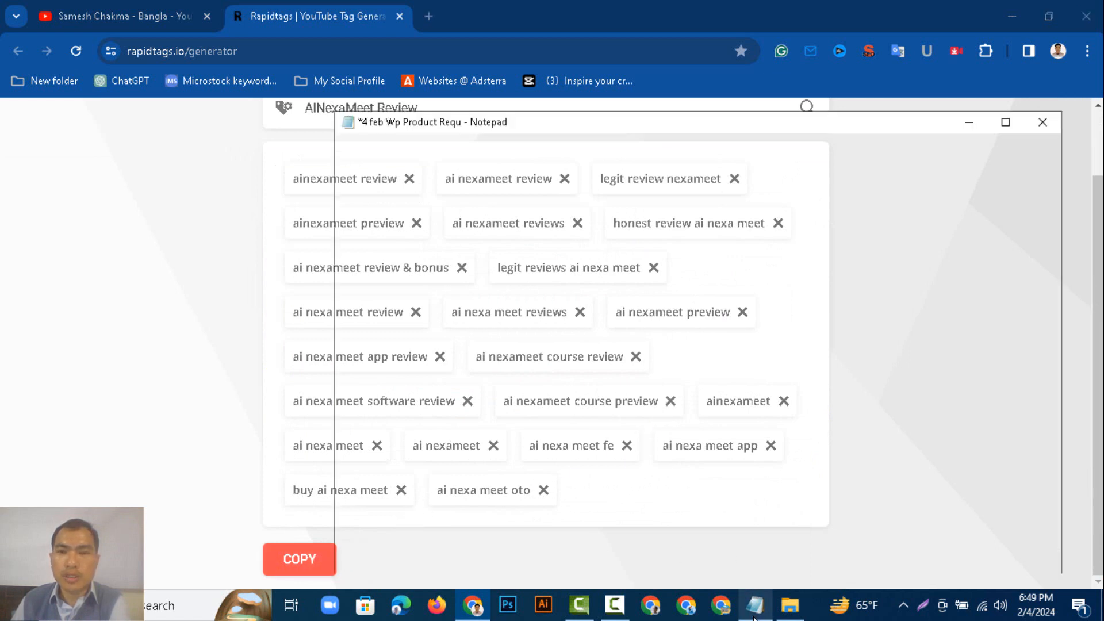
{"action": "left_click", "coordinate": [369, 249]}
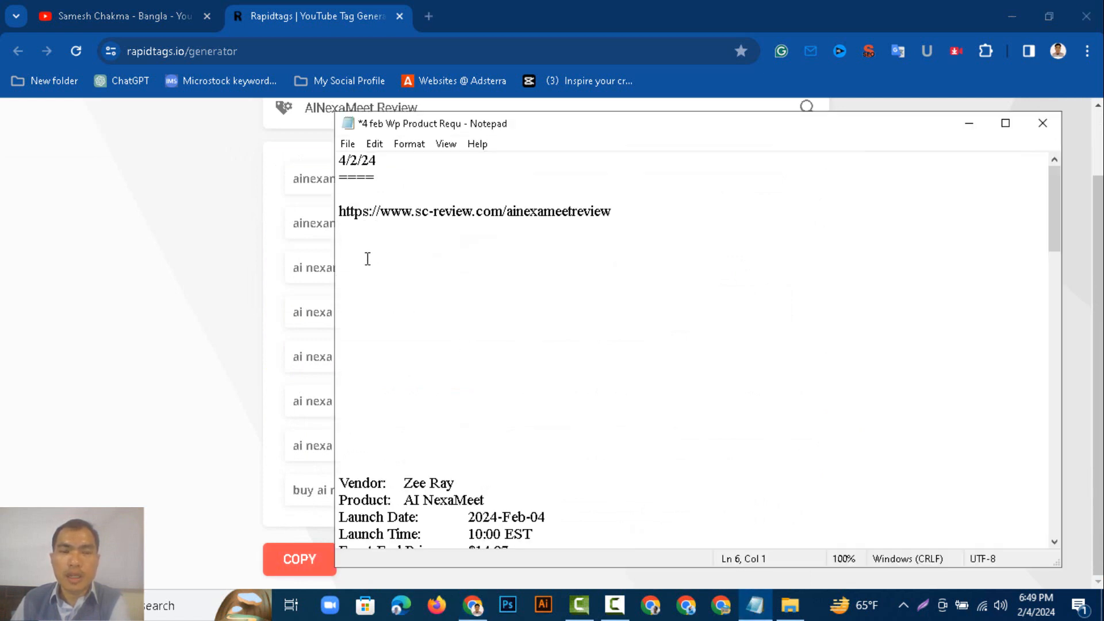
{"action": "right_click", "coordinate": [367, 255]}
{"action": "left_click", "coordinate": [405, 327]}
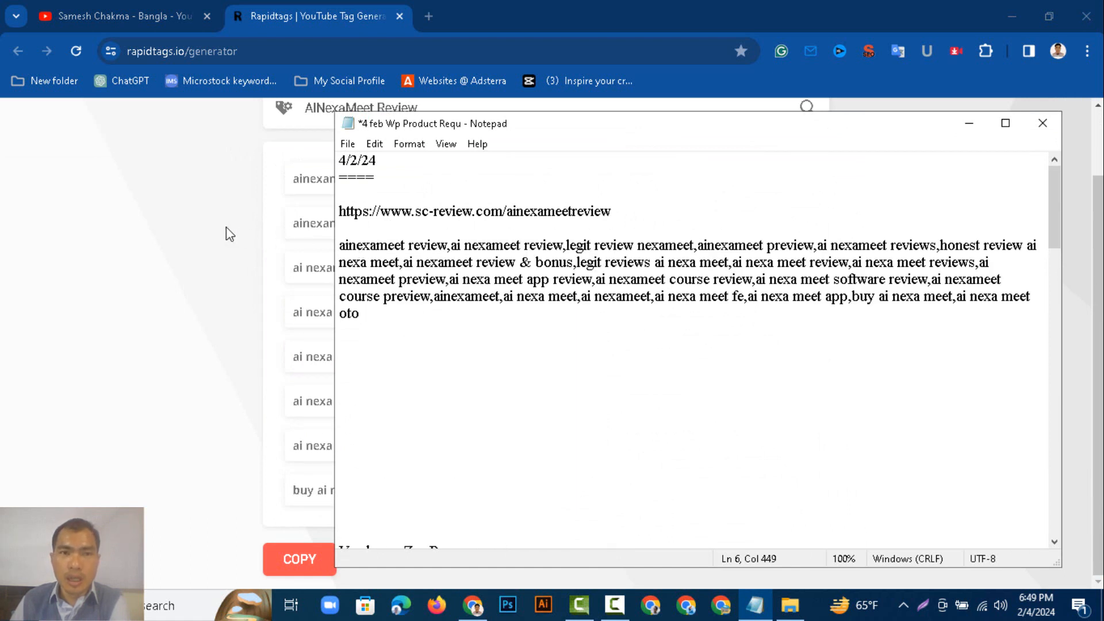
Open the Hashtags bookmark from the My Social Profile folder in a new tab.
{"action": "left_click", "coordinate": [428, 16]}
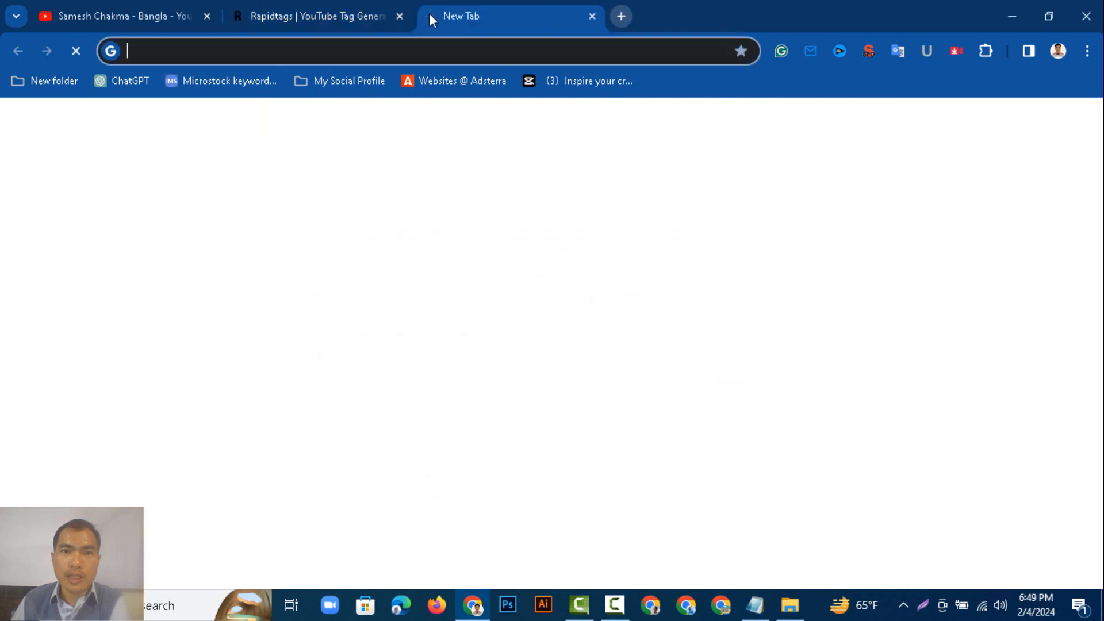
{"action": "left_click", "coordinate": [343, 84]}
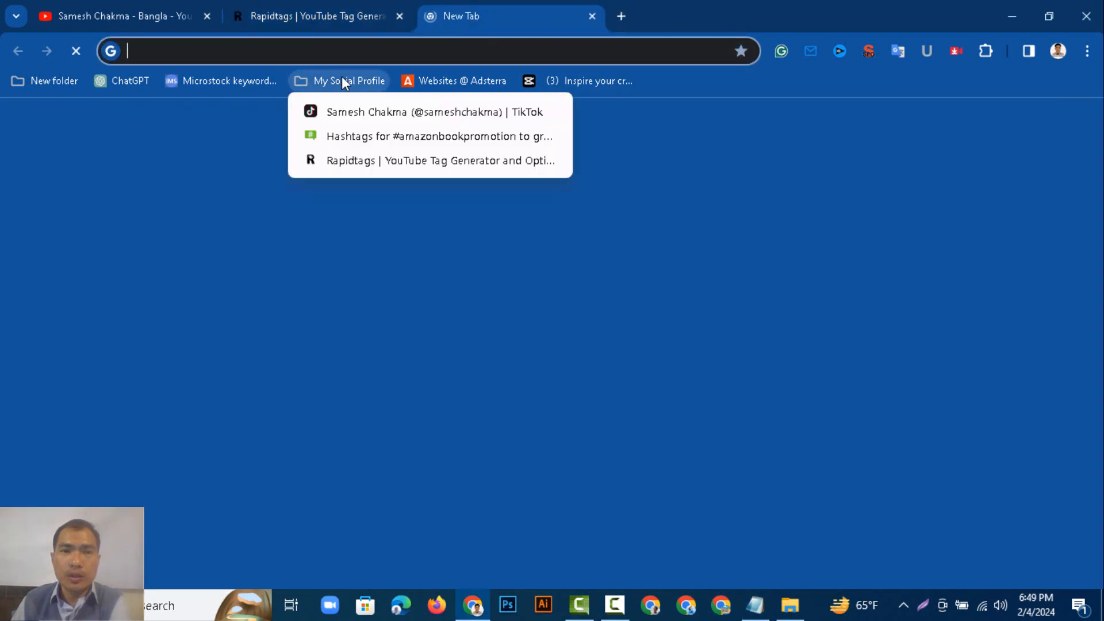
{"action": "right_click", "coordinate": [367, 138]}
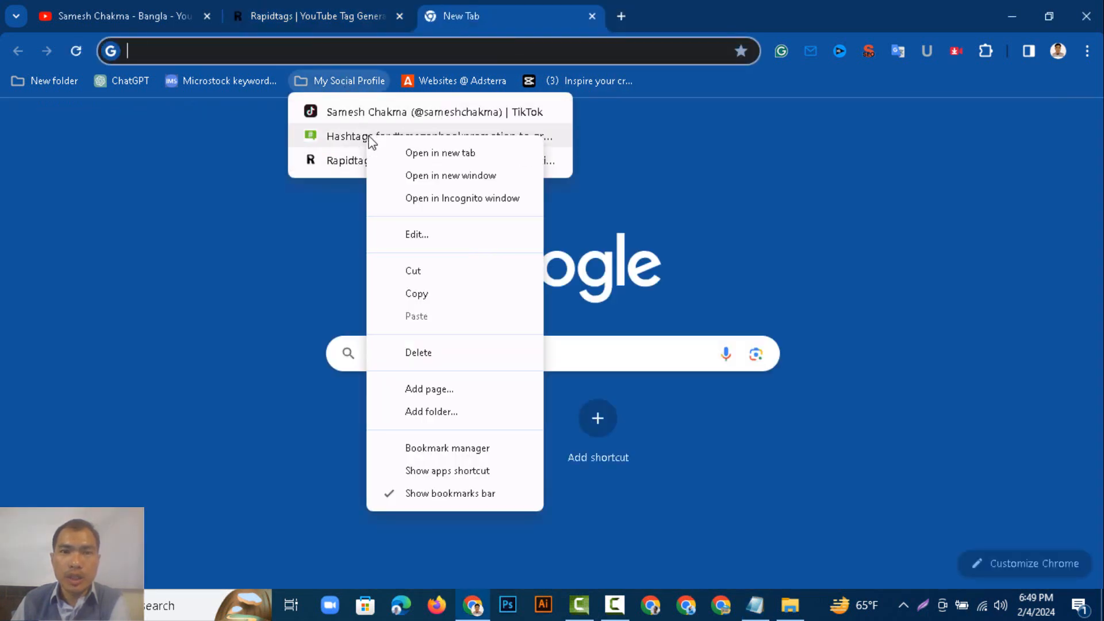
{"action": "left_click", "coordinate": [445, 152]}
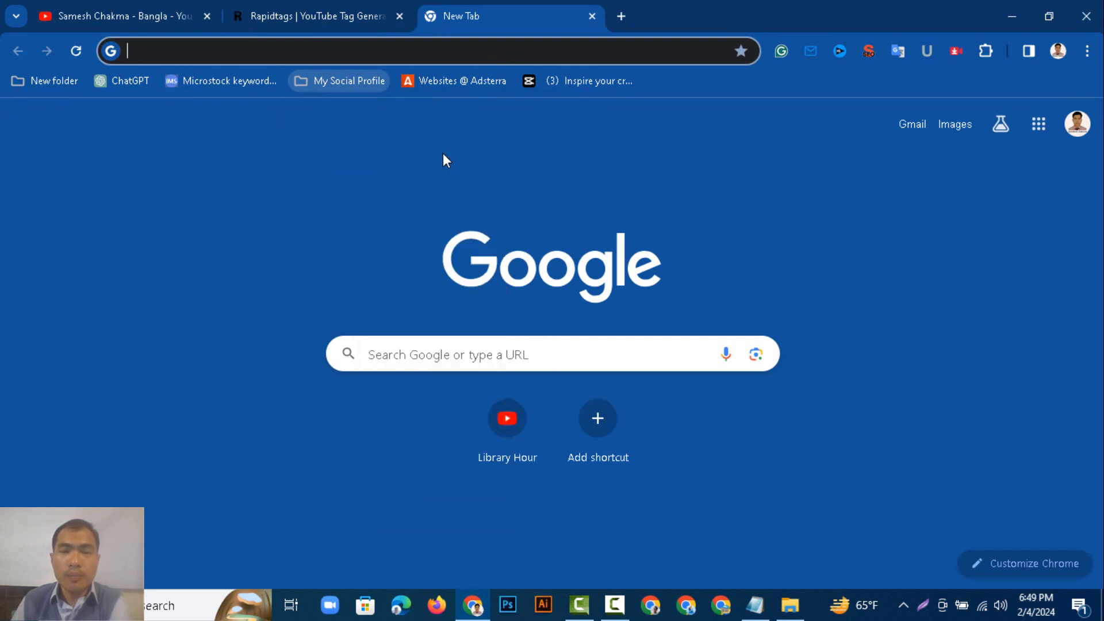
{"action": "left_click", "coordinate": [667, 15]}
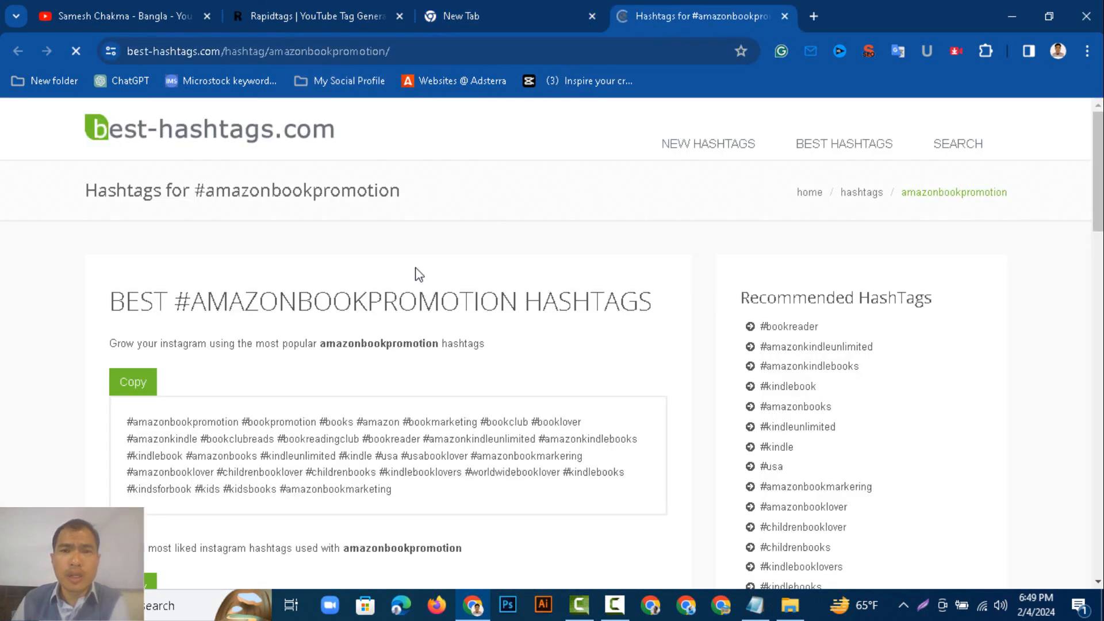
Trim the address to best-hashtags.com and open the site's home page.
{"action": "left_click", "coordinate": [421, 50]}
{"action": "left_click", "coordinate": [421, 51]}
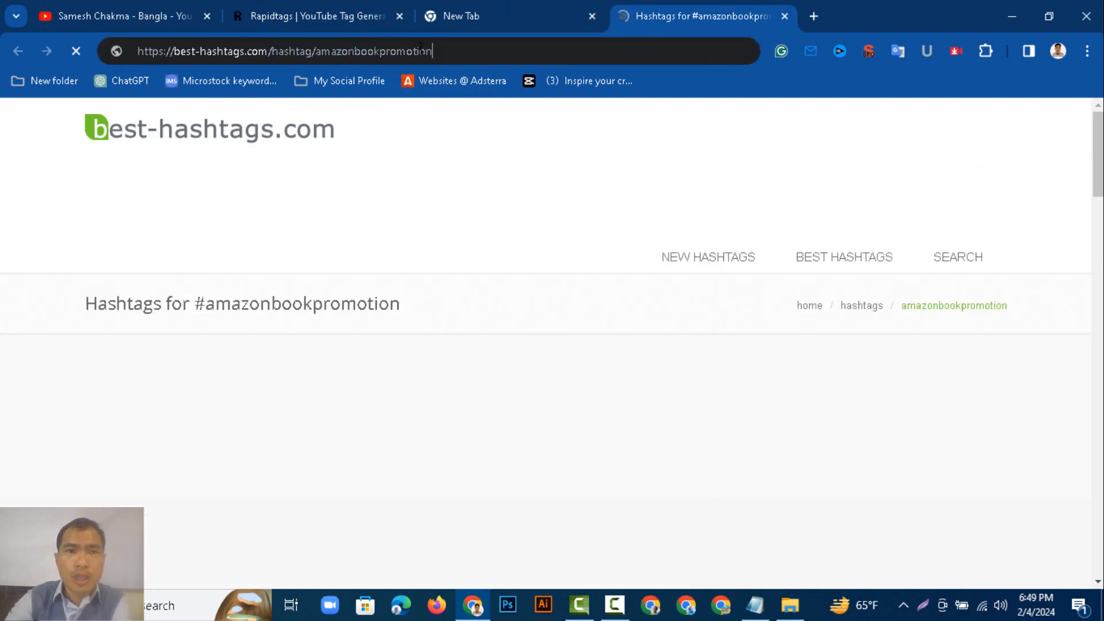
{"action": "key", "text": "BackSpace"}
{"action": "key", "text": "BackSpace"}
{"action": "key", "text": "BackSpace"}
{"action": "key", "text": "BackSpace"}
{"action": "key", "text": "BackSpace"}
{"action": "key", "text": "BackSpace"}
{"action": "key", "text": "BackSpace"}
{"action": "key", "text": "BackSpace"}
{"action": "key", "text": "BackSpace"}
{"action": "key", "text": "BackSpace"}
{"action": "key", "text": "BackSpace"}
{"action": "key", "text": "BackSpace"}
{"action": "key", "text": "BackSpace"}
{"action": "key", "text": "BackSpace"}
{"action": "key", "text": "BackSpace"}
{"action": "key", "text": "BackSpace"}
{"action": "key", "text": "BackSpace"}
{"action": "key", "text": "BackSpace"}
{"action": "key", "text": "BackSpace"}
{"action": "key", "text": "BackSpace"}
{"action": "key", "text": "BackSpace"}
{"action": "key", "text": "BackSpace"}
{"action": "key", "text": "BackSpace"}
{"action": "key", "text": "BackSpace"}
{"action": "key", "text": "BackSpace"}
{"action": "key", "text": "BackSpace"}
{"action": "key", "text": "BackSpace"}
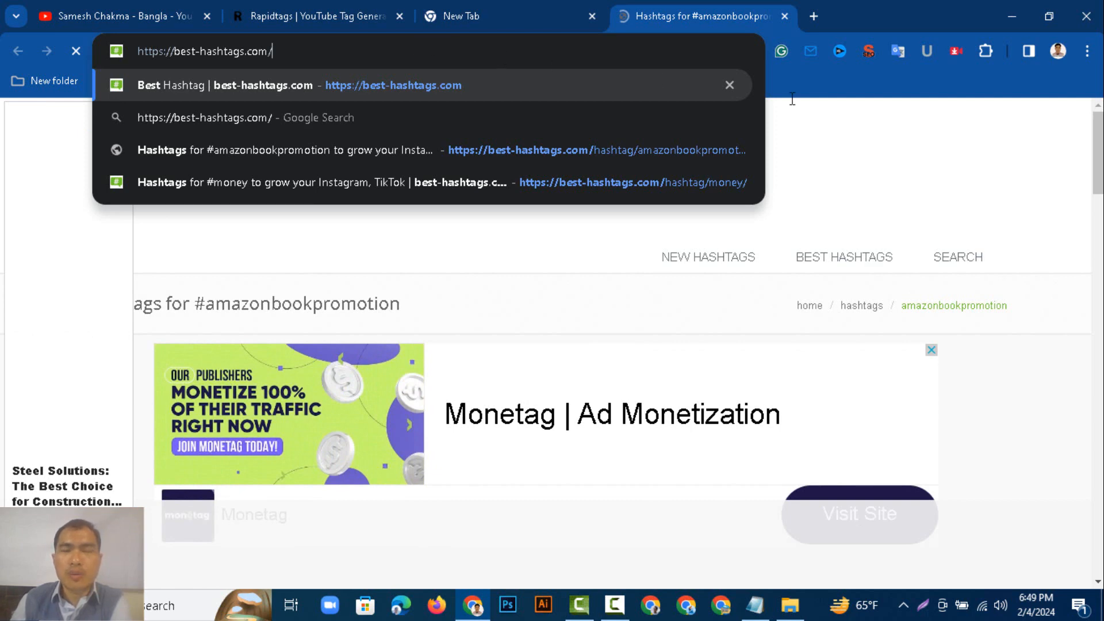
{"action": "key", "text": "Return"}
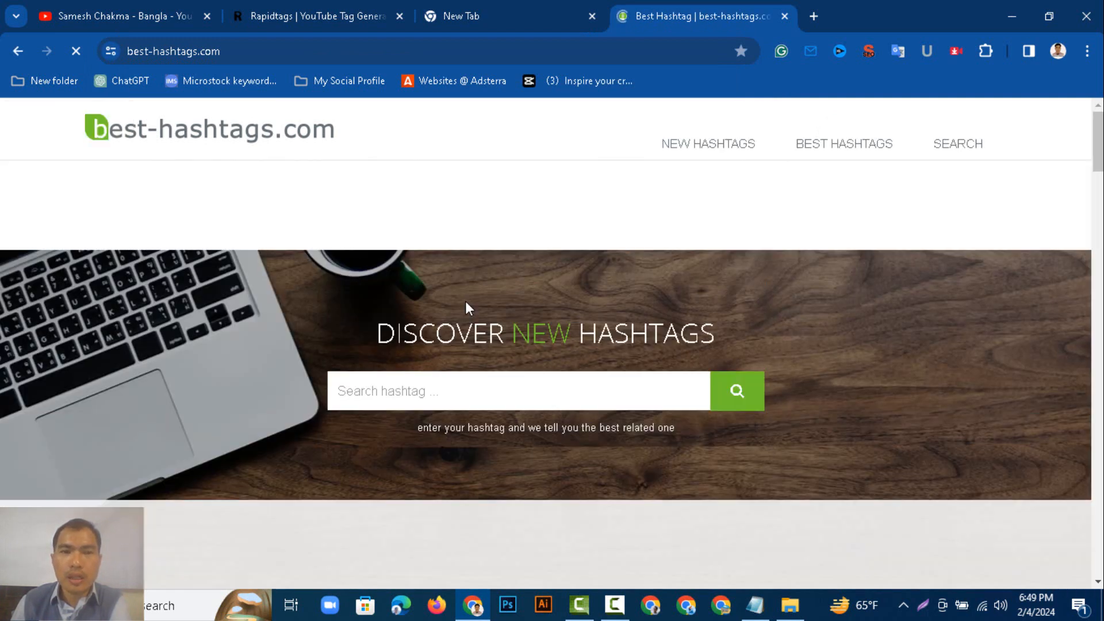
Paste the copied tags into the hashtag search box on best-hashtags.com.
{"action": "left_click", "coordinate": [444, 392]}
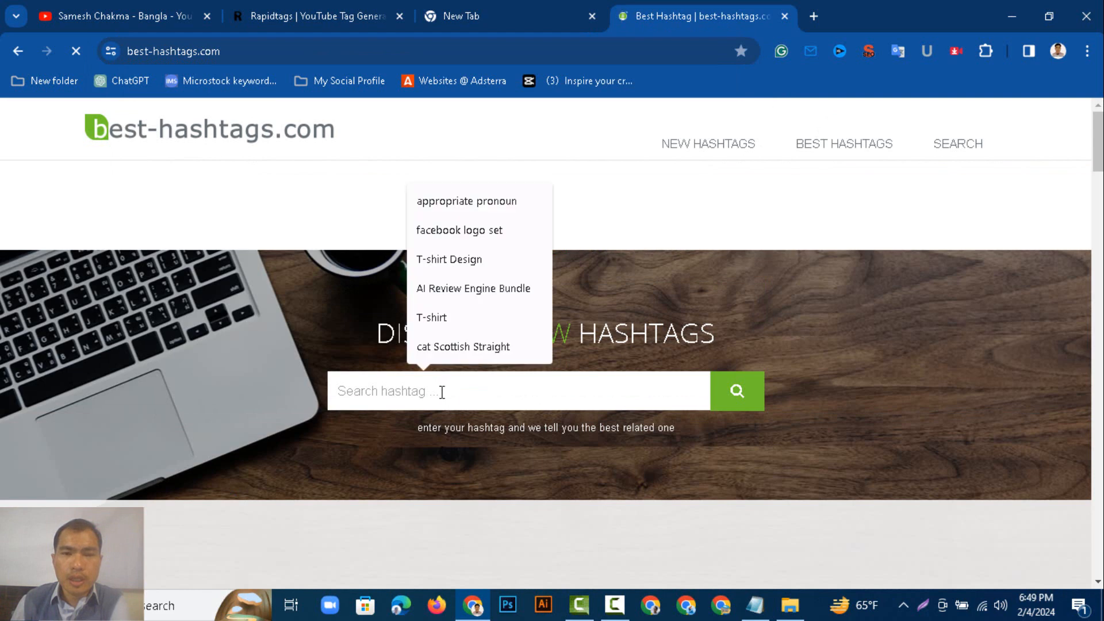
{"action": "right_click", "coordinate": [442, 392]}
{"action": "left_click", "coordinate": [467, 217]}
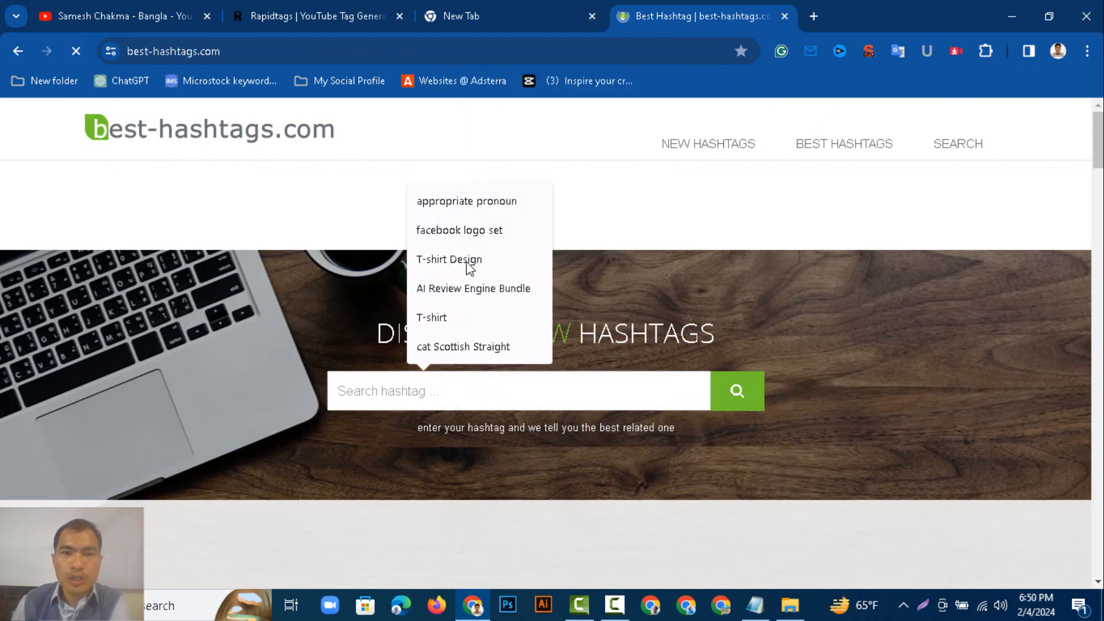
{"action": "key", "text": "ctrl+v"}
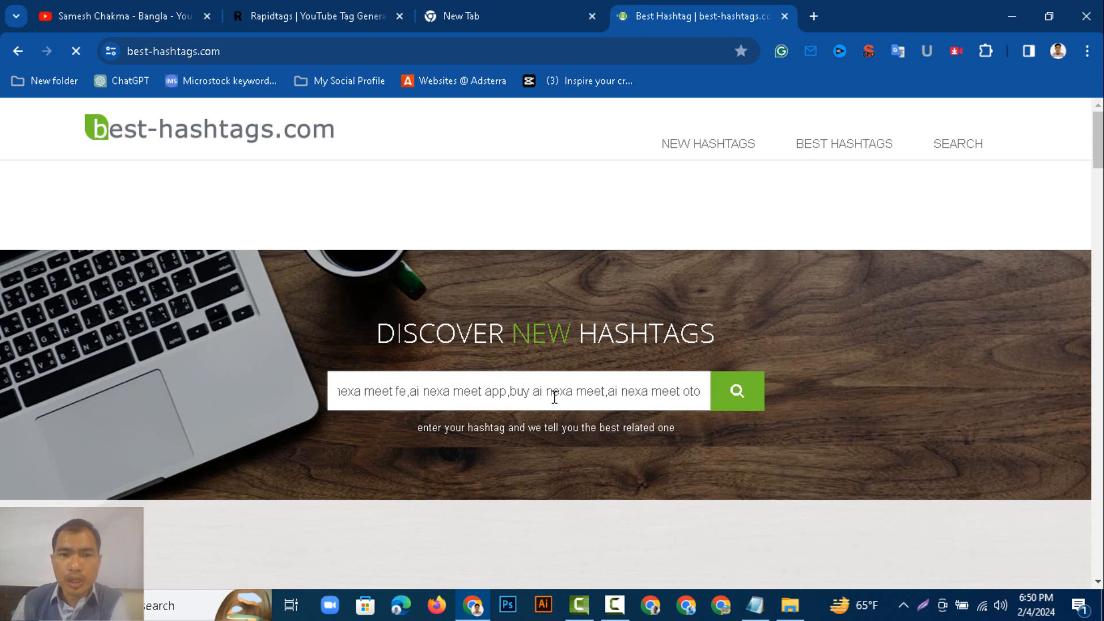
Copy the first tag, ainexameet review, from the Notepad file.
{"action": "key", "text": "alt+Tab"}
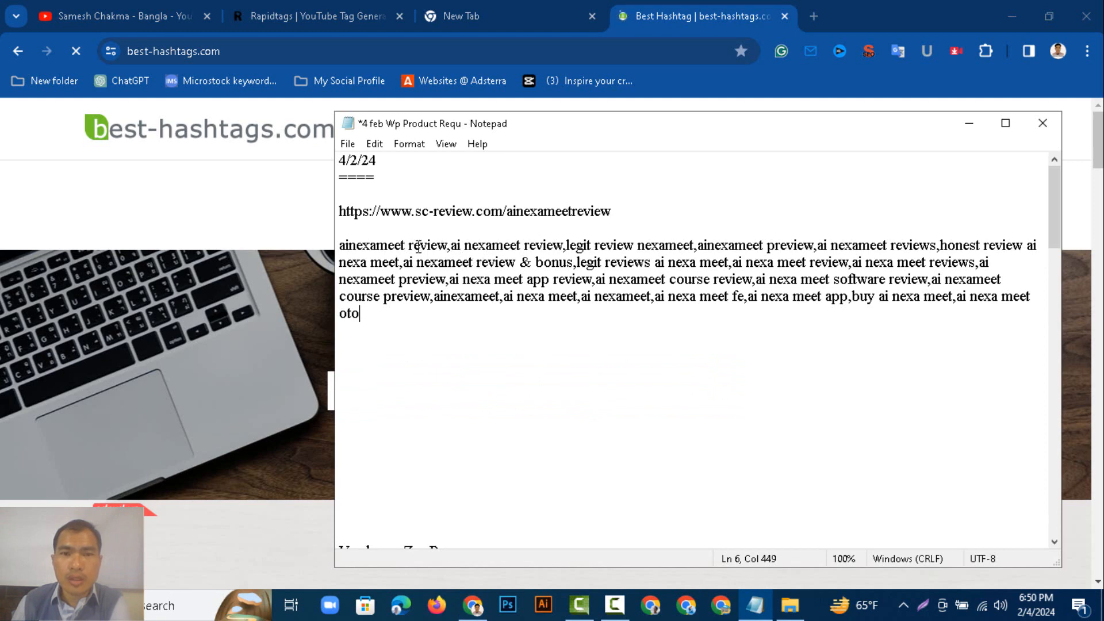
{"action": "left_click_drag", "start_coordinate": [446, 245], "coordinate": [338, 245]}
{"action": "right_click", "coordinate": [355, 244]}
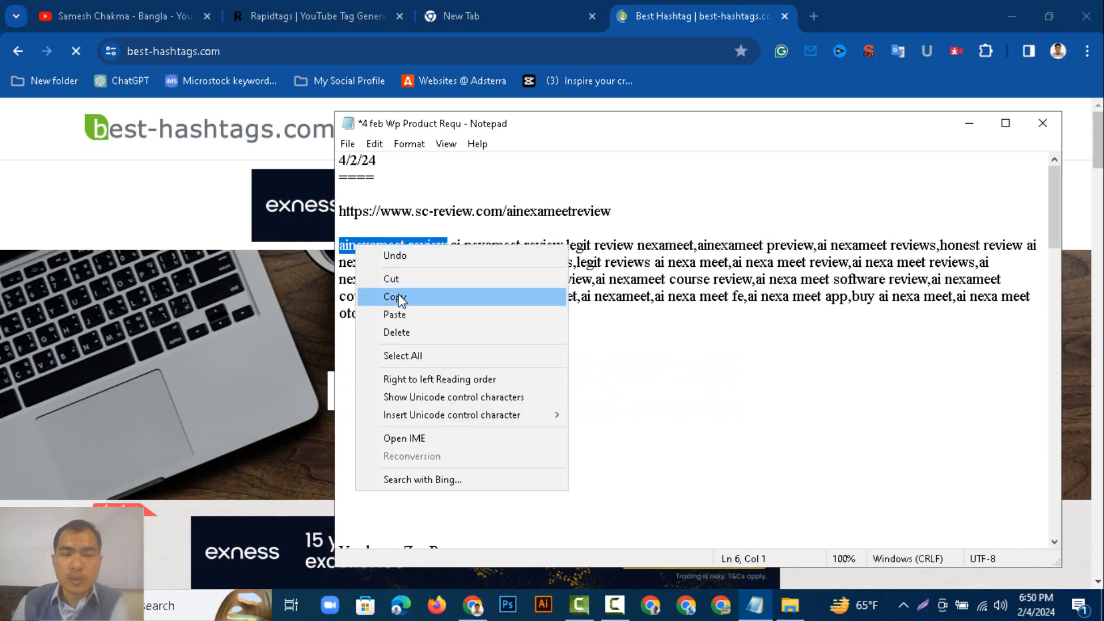
{"action": "left_click", "coordinate": [433, 297]}
{"action": "left_click", "coordinate": [356, 19]}
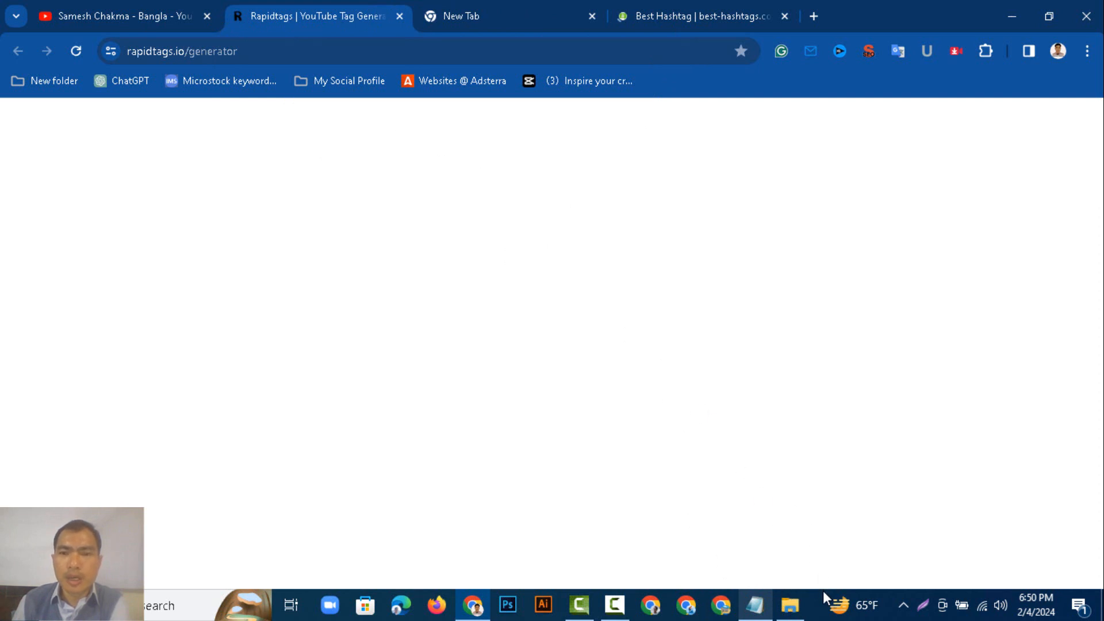
Switch to the SC-REVIEW folder in File Explorer.
{"action": "left_click", "coordinate": [790, 605]}
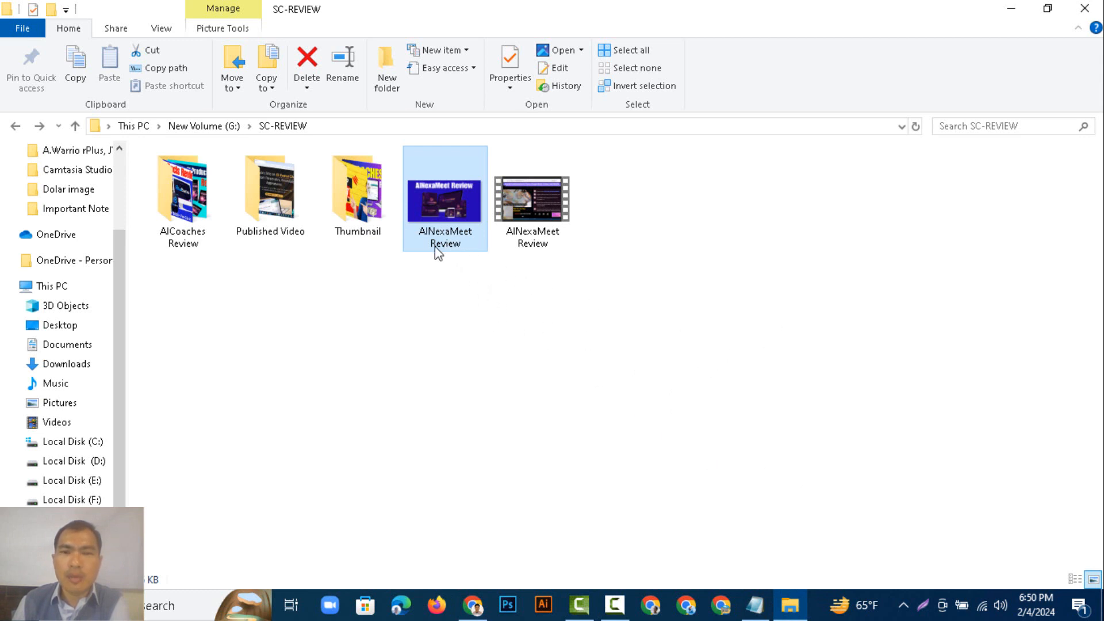
{"action": "double_click", "coordinate": [557, 237]}
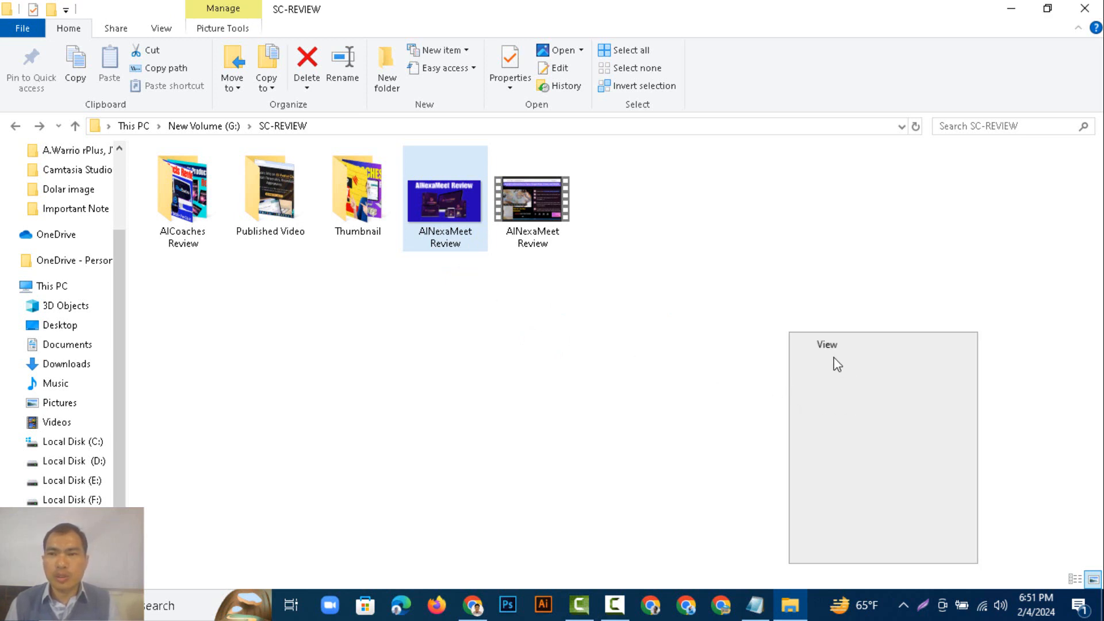
{"action": "left_click", "coordinate": [839, 399]}
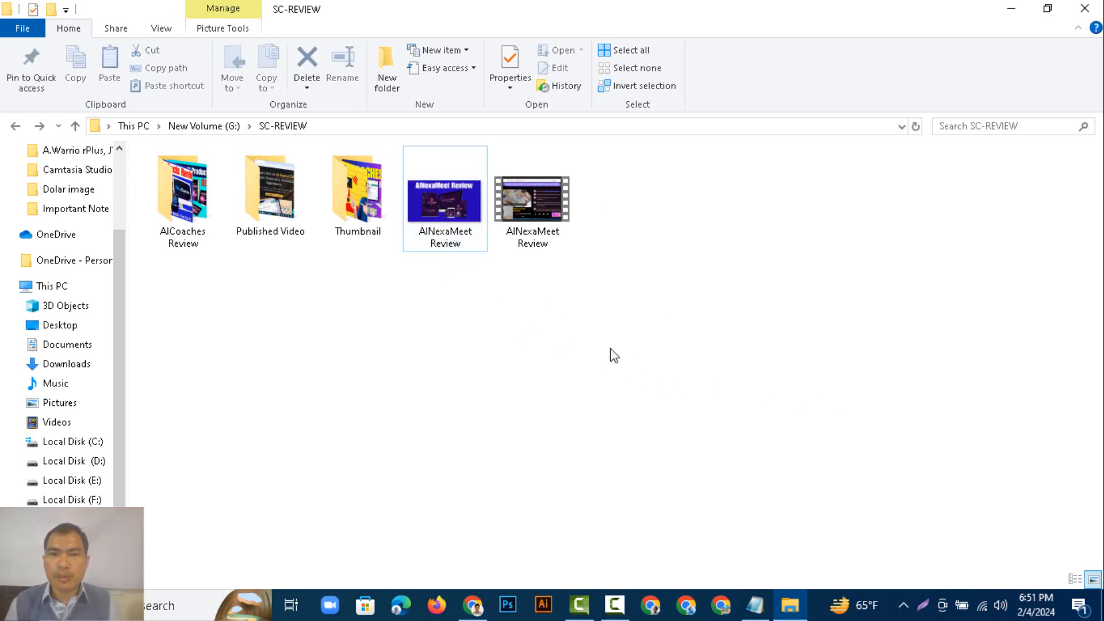
{"action": "right_click", "coordinate": [688, 411]}
{"action": "left_click", "coordinate": [677, 402]}
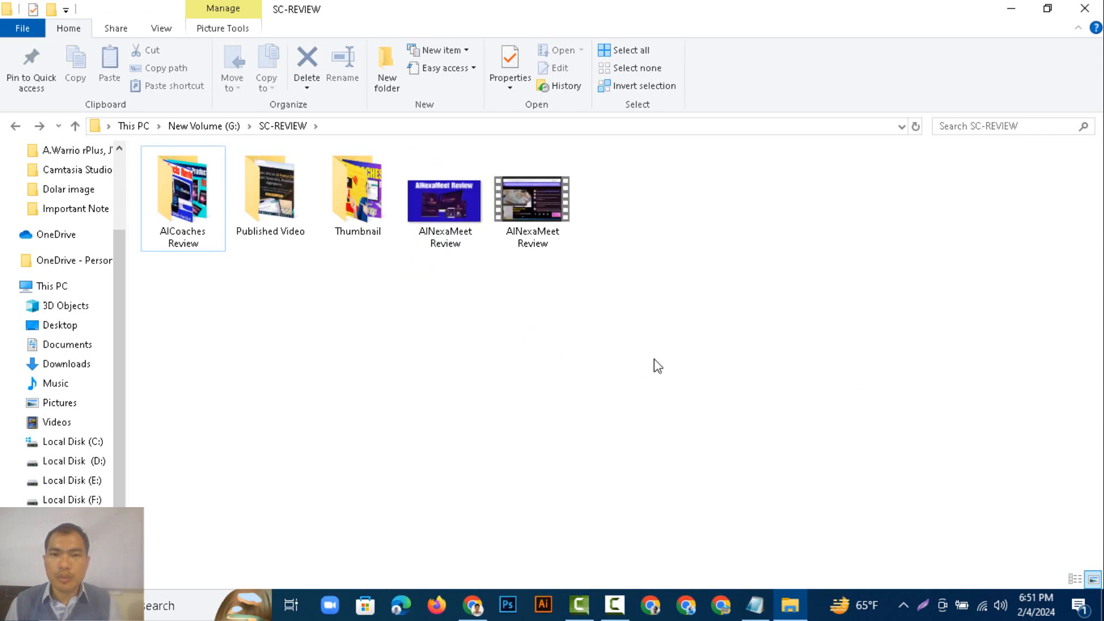
{"action": "right_click", "coordinate": [632, 345]}
{"action": "left_click", "coordinate": [678, 405]}
{"action": "right_click", "coordinate": [646, 337]}
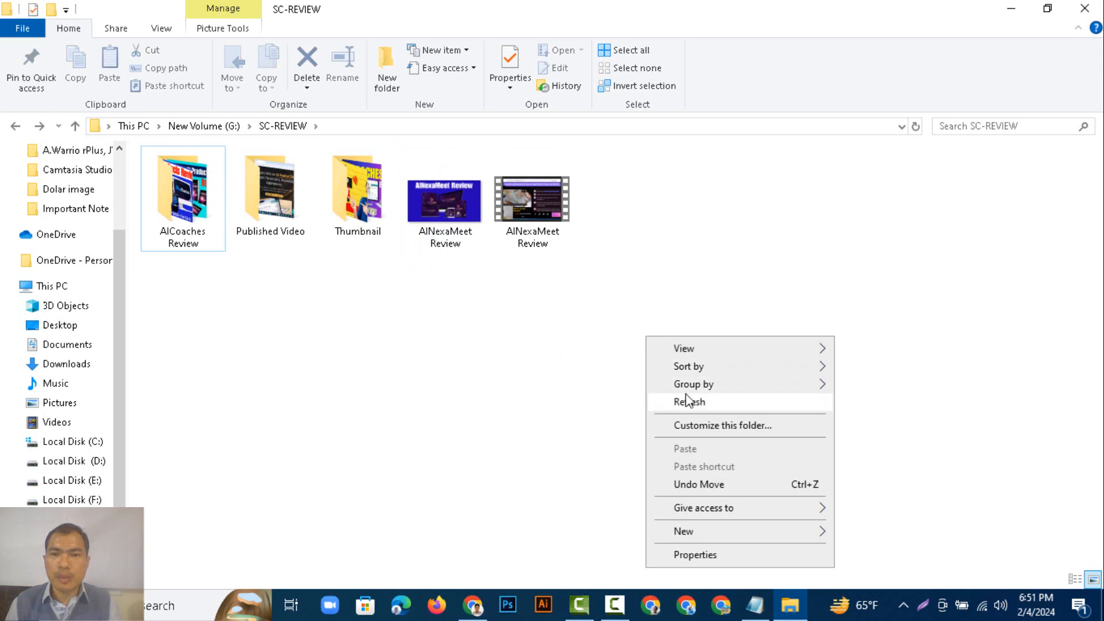
{"action": "left_click", "coordinate": [688, 401]}
{"action": "right_click", "coordinate": [669, 313]}
{"action": "left_click", "coordinate": [703, 381]}
{"action": "right_click", "coordinate": [673, 348]}
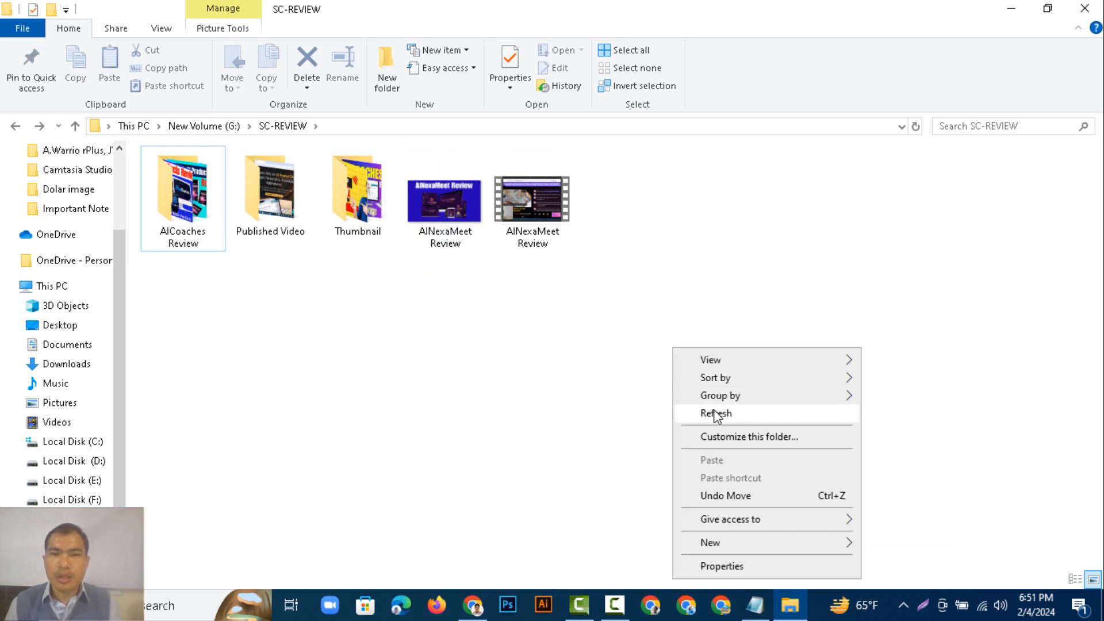
{"action": "left_click", "coordinate": [717, 415]}
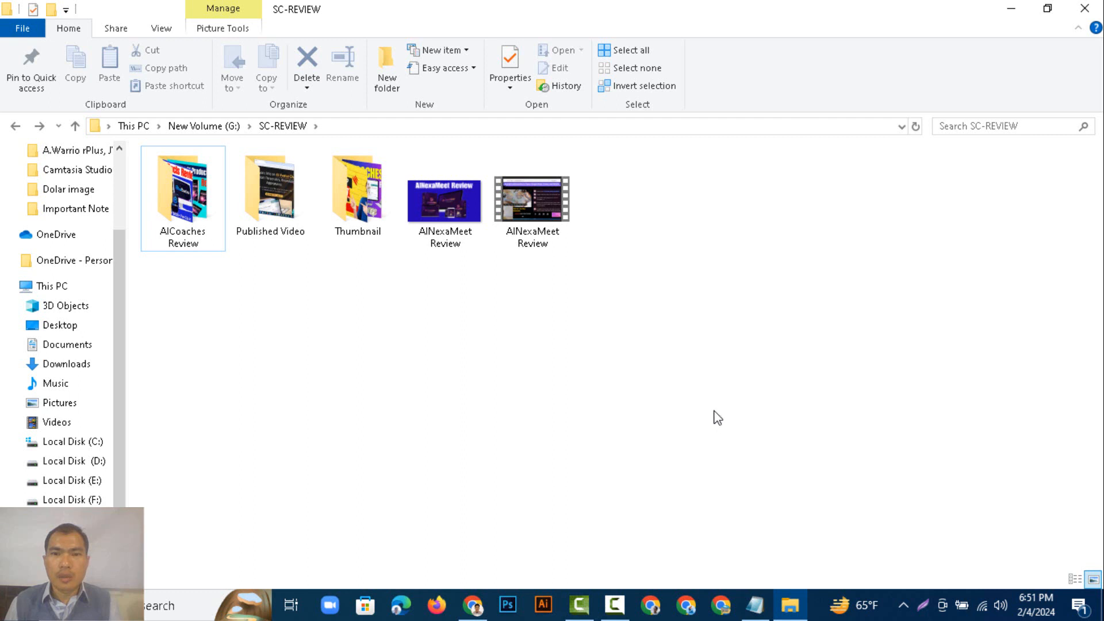
Copy the name of the AINexaMeet Review thumbnail image from its file name.
{"action": "double_click", "coordinate": [444, 246]}
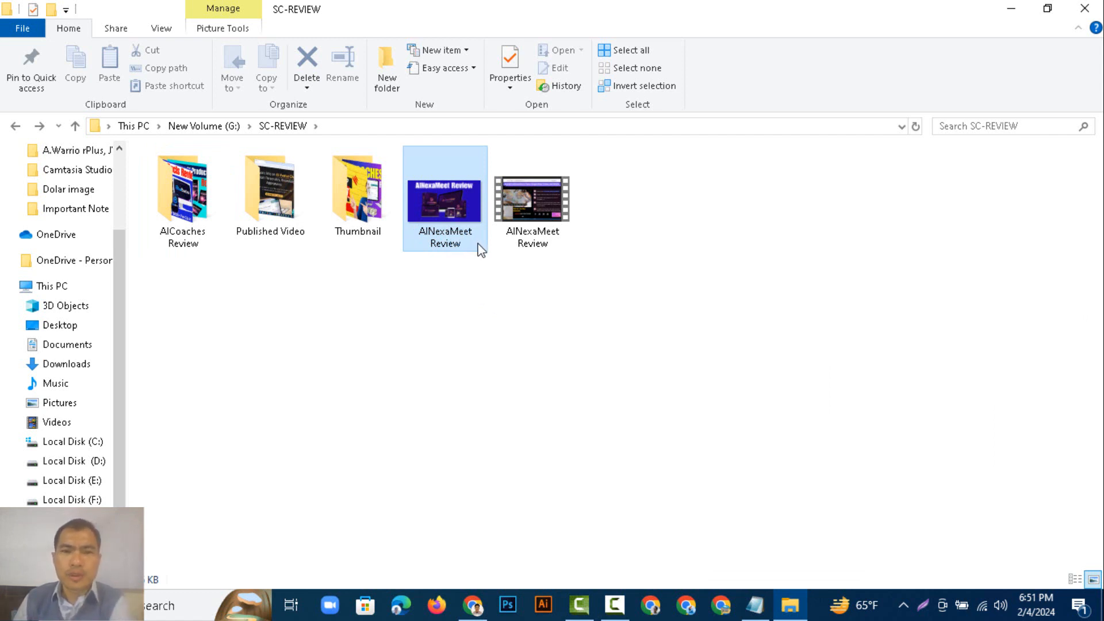
{"action": "left_click", "coordinate": [423, 239]}
{"action": "right_click", "coordinate": [425, 230]}
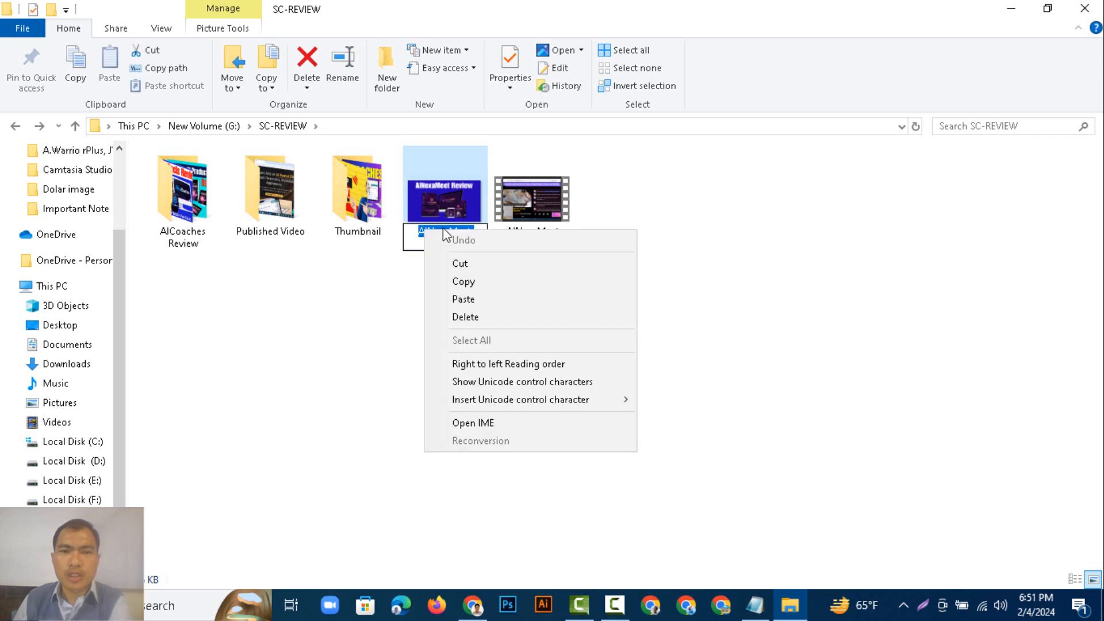
{"action": "left_click", "coordinate": [473, 286]}
{"action": "left_click", "coordinate": [477, 215]}
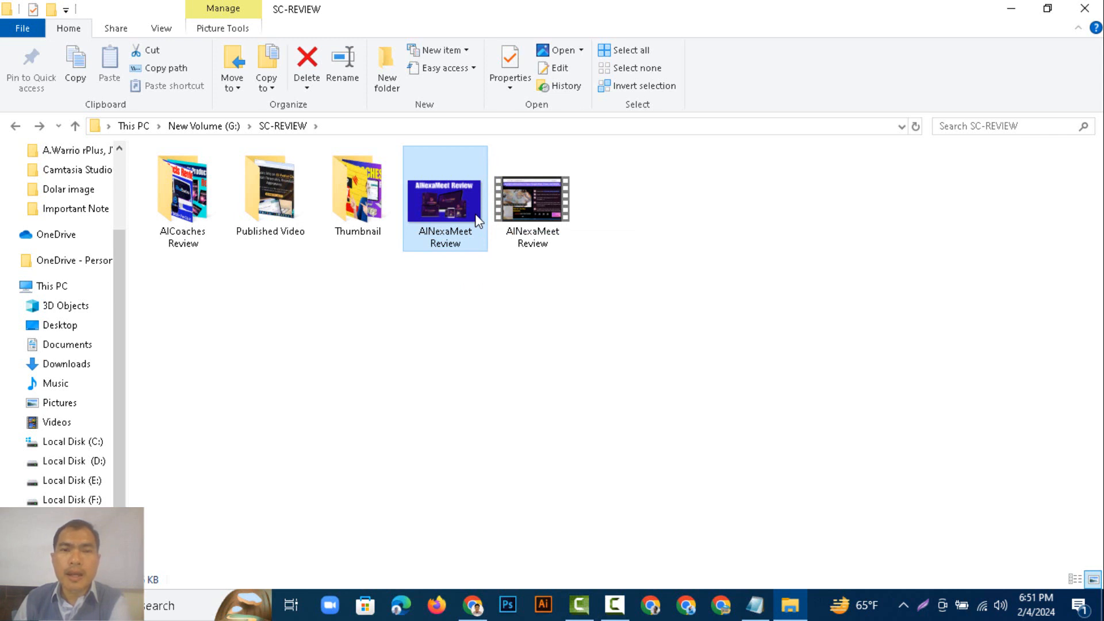
Open the thumbnail image's properties details and paste AINexaMeet Review as its Title.
{"action": "right_click", "coordinate": [476, 219]}
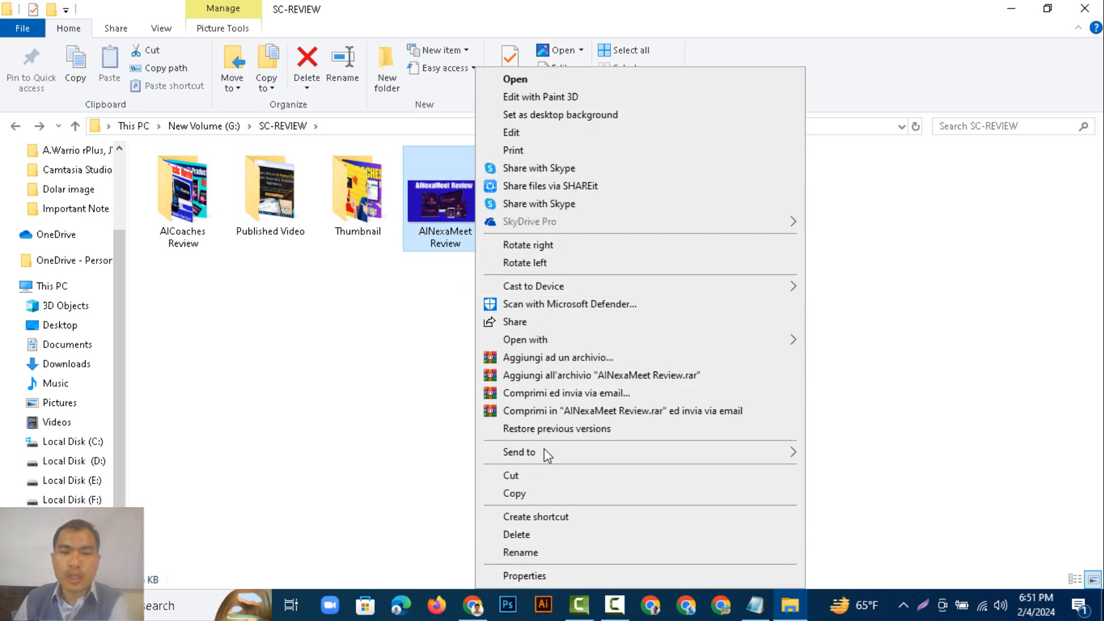
{"action": "left_click", "coordinate": [528, 576]}
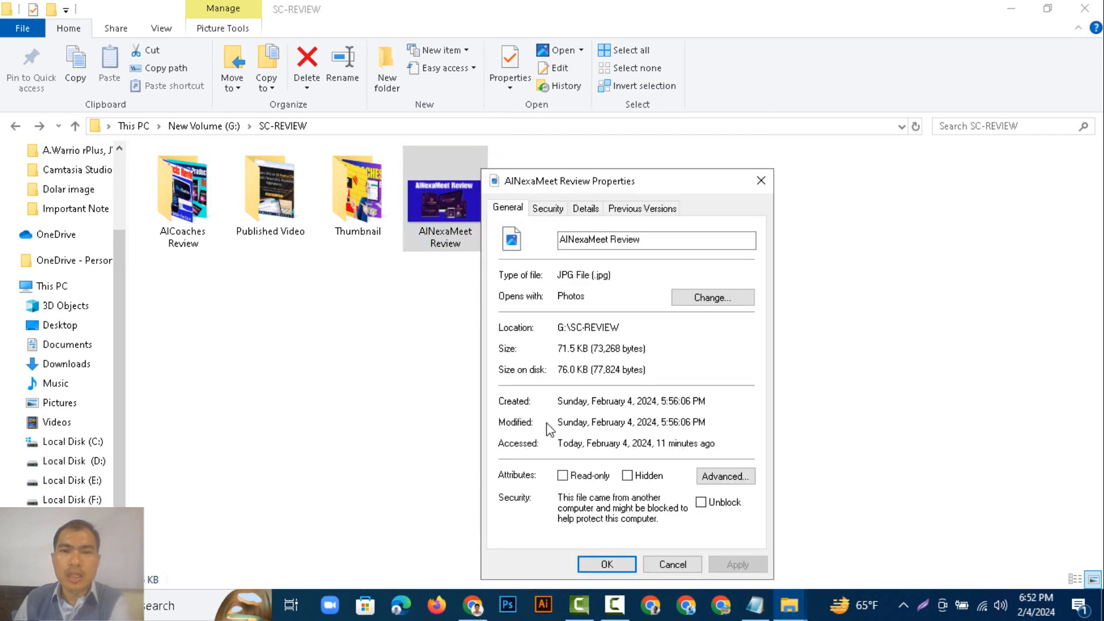
{"action": "left_click", "coordinate": [586, 212]}
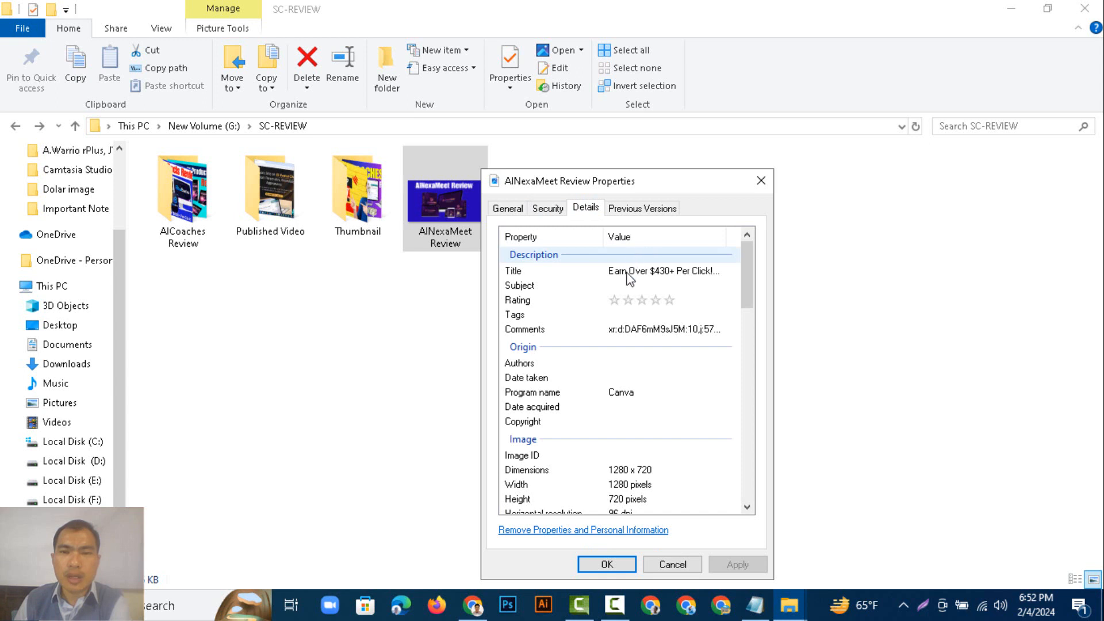
{"action": "left_click", "coordinate": [632, 273]}
{"action": "right_click", "coordinate": [650, 273]}
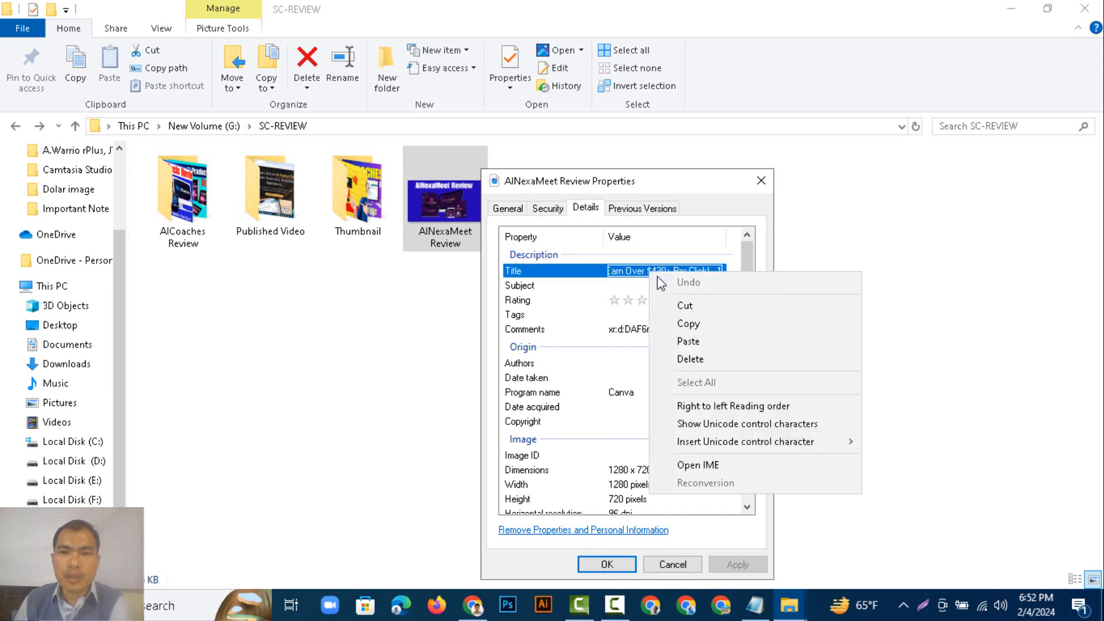
{"action": "left_click", "coordinate": [689, 343]}
Paste AINexaMeet Review as the Subject and give the image a five-star rating.
{"action": "left_click", "coordinate": [673, 286]}
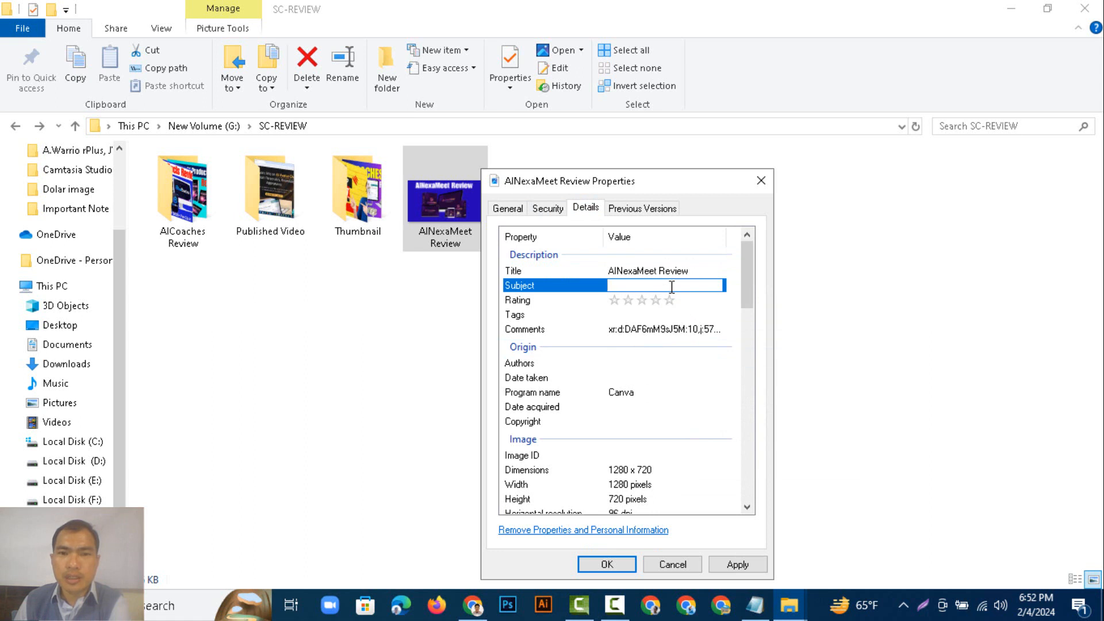
{"action": "right_click", "coordinate": [671, 287]}
{"action": "left_click", "coordinate": [726, 357]}
{"action": "left_click", "coordinate": [668, 303]}
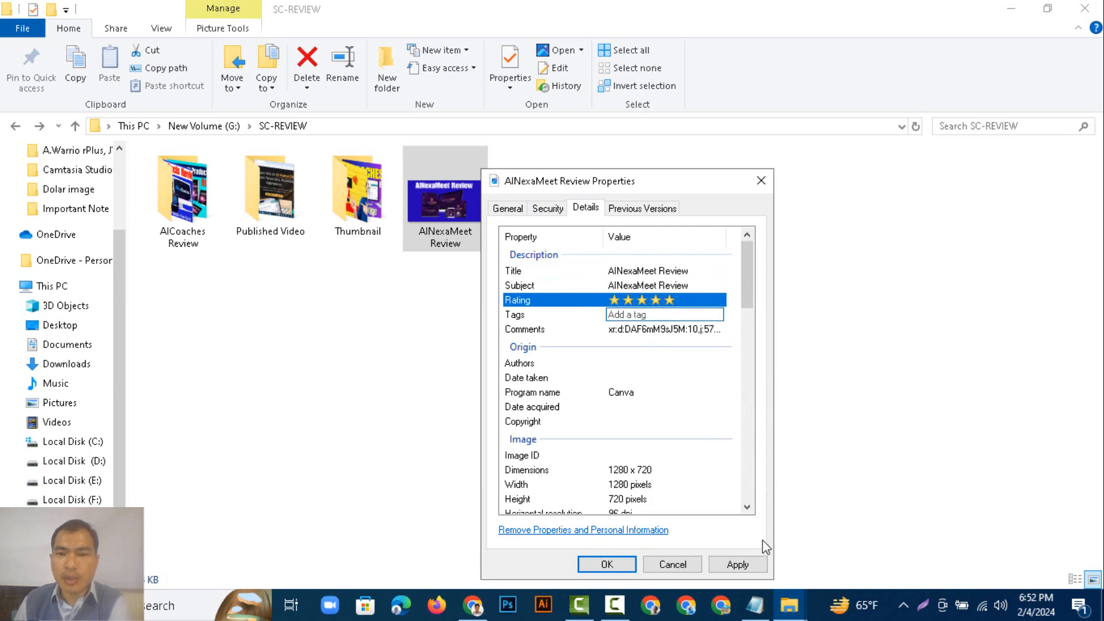
Select and copy all the tags in the Notepad file.
{"action": "left_click", "coordinate": [755, 605]}
{"action": "left_click", "coordinate": [529, 329]}
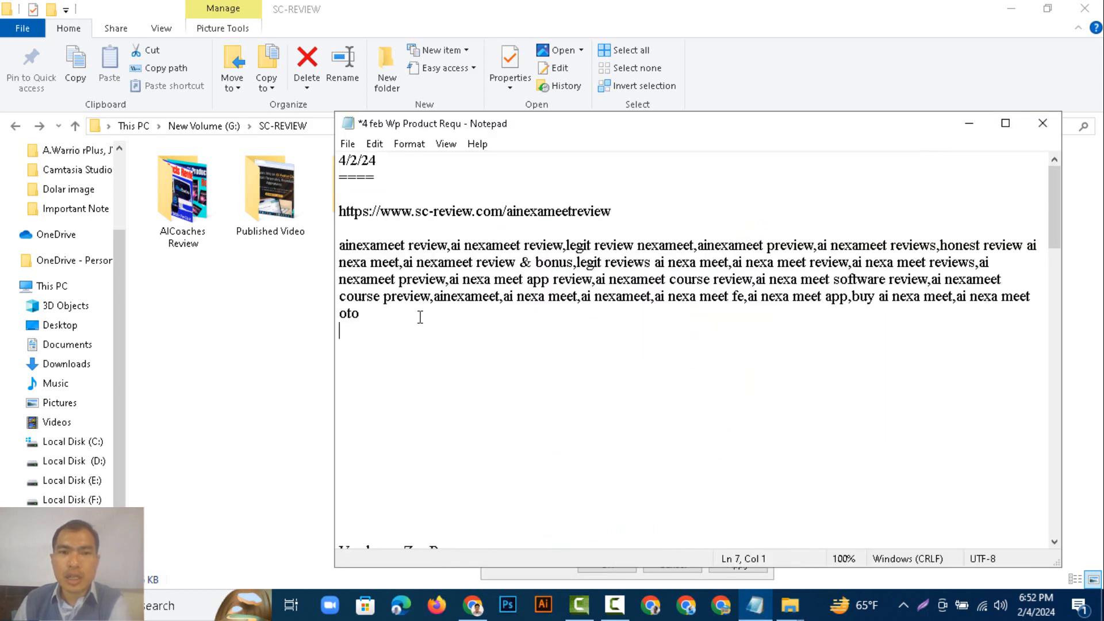
{"action": "left_click_drag", "start_coordinate": [419, 315], "coordinate": [333, 253]}
{"action": "right_click", "coordinate": [374, 253]}
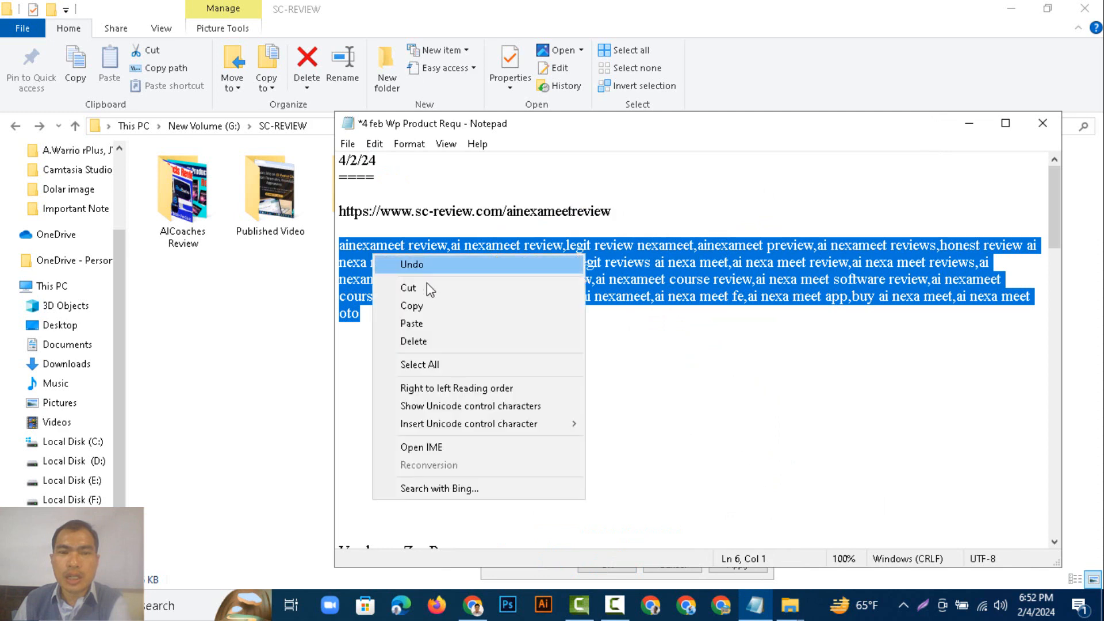
{"action": "left_click", "coordinate": [426, 306]}
Return to the image properties and paste the tags into the Tags field.
{"action": "left_click", "coordinate": [310, 324]}
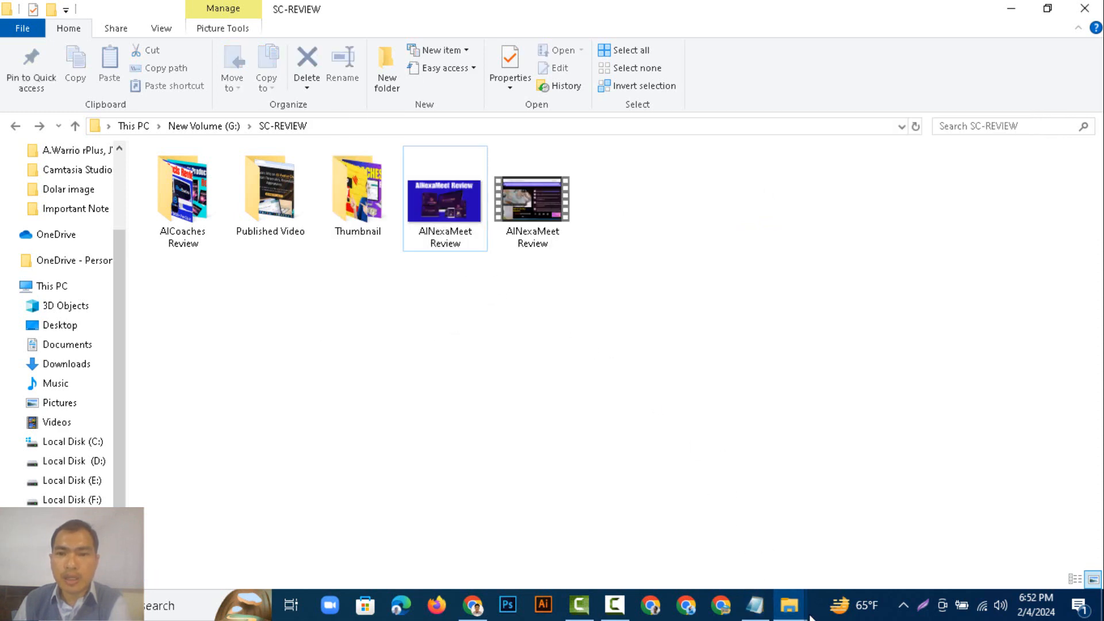
{"action": "mouse_move", "coordinate": [793, 610]}
{"action": "left_click", "coordinate": [860, 537]}
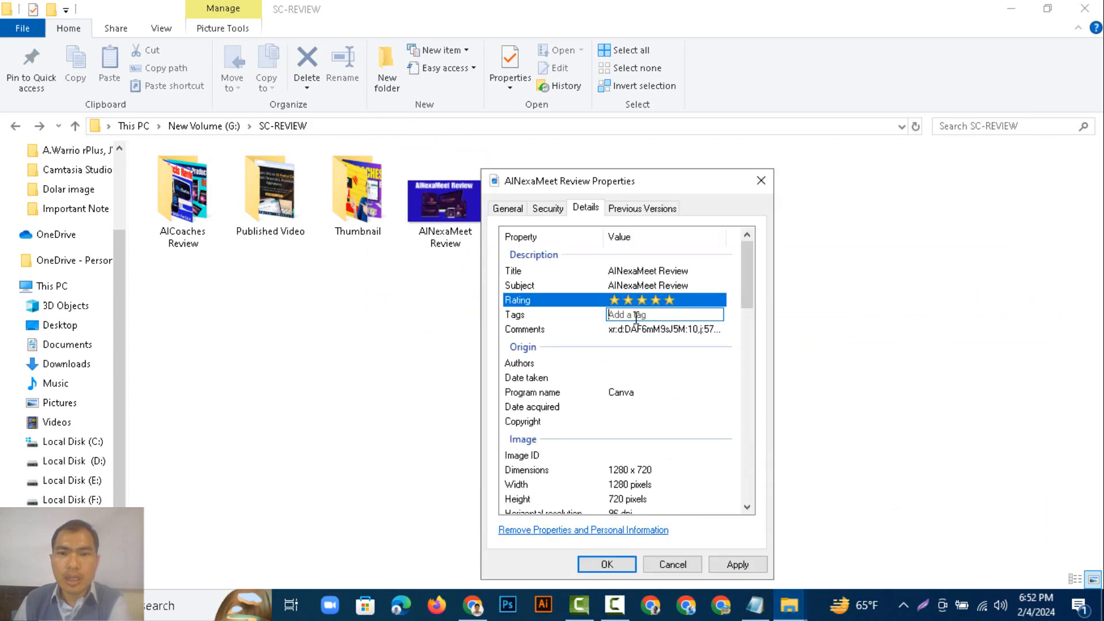
{"action": "right_click", "coordinate": [632, 316]}
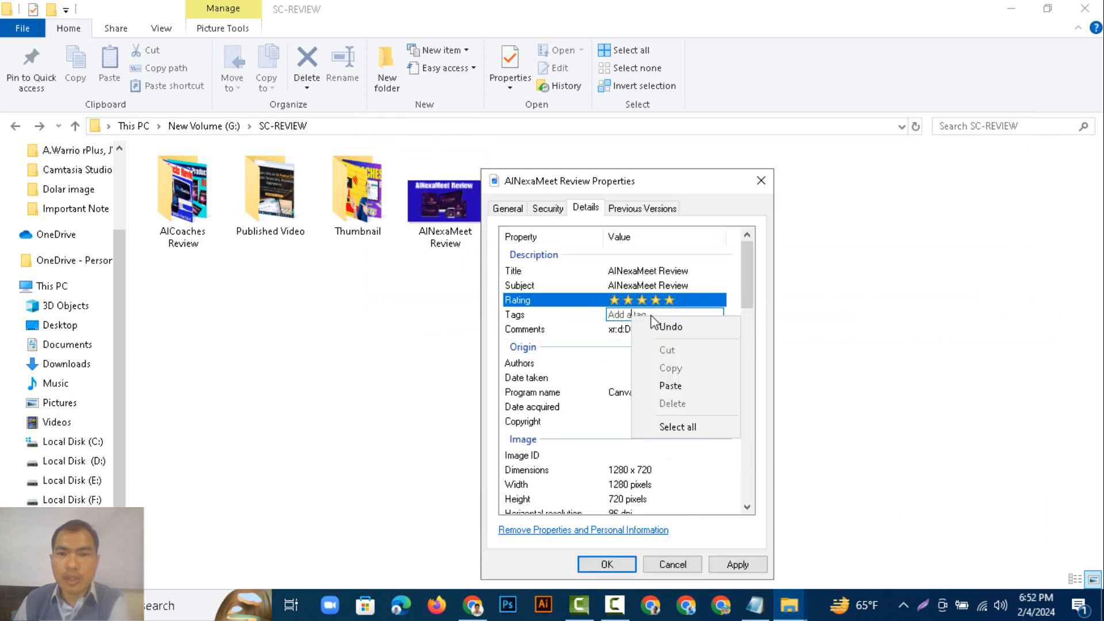
{"action": "left_click", "coordinate": [667, 392]}
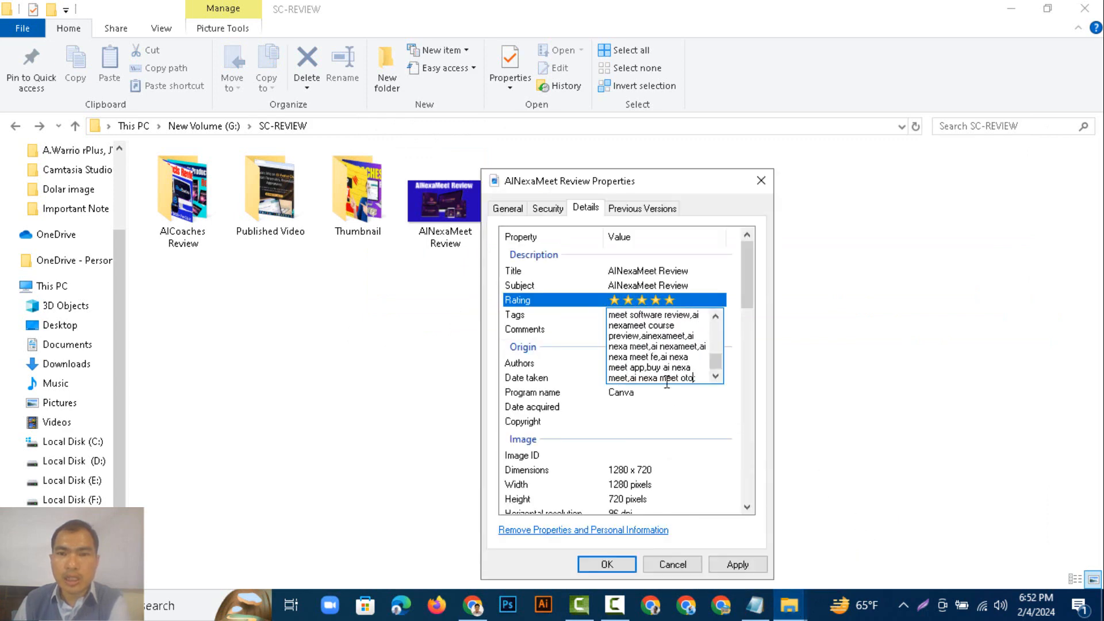
{"action": "left_click", "coordinate": [719, 407]}
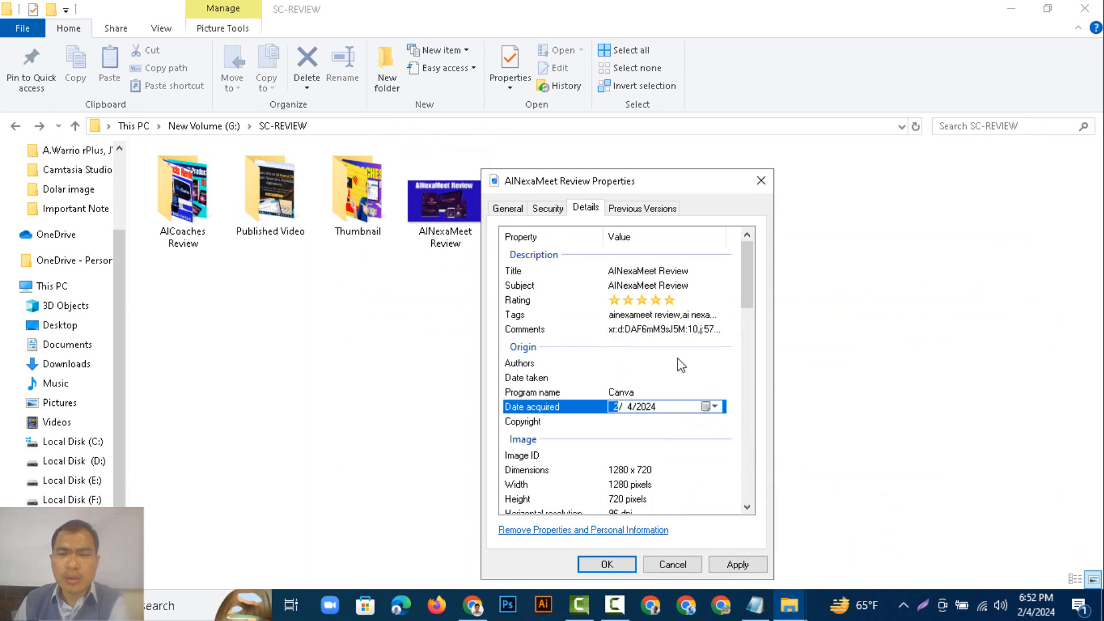
Paste the same tags into the Comments field.
{"action": "left_click", "coordinate": [649, 334]}
{"action": "right_click", "coordinate": [648, 329]}
{"action": "left_click", "coordinate": [698, 397]}
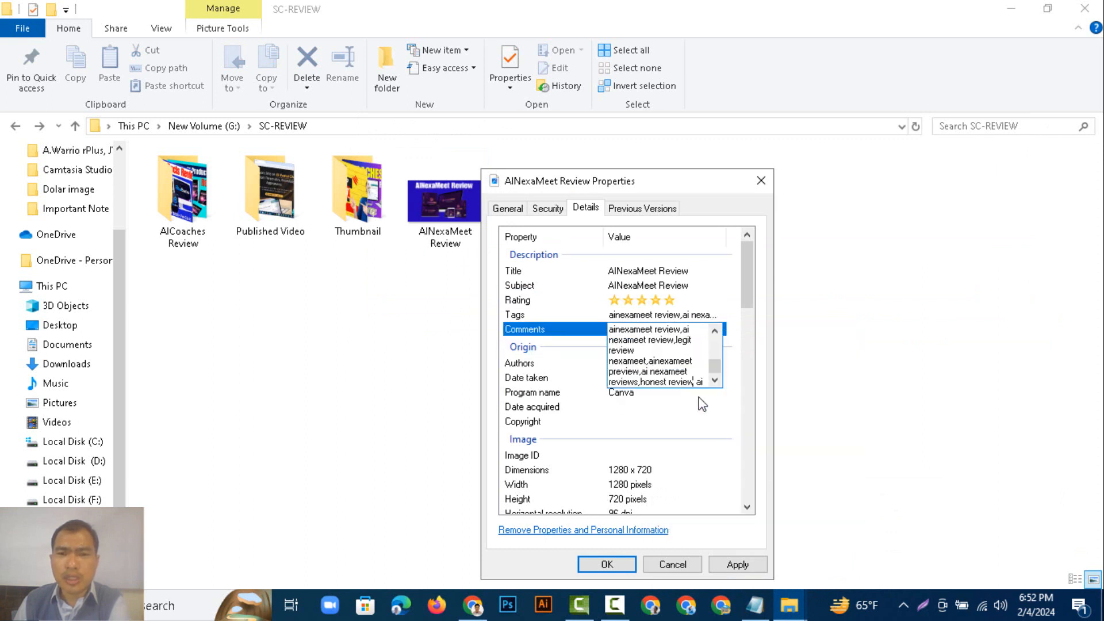
{"action": "left_click", "coordinate": [684, 406]}
Set the Authors field to sc-review.
{"action": "left_click", "coordinate": [661, 362]}
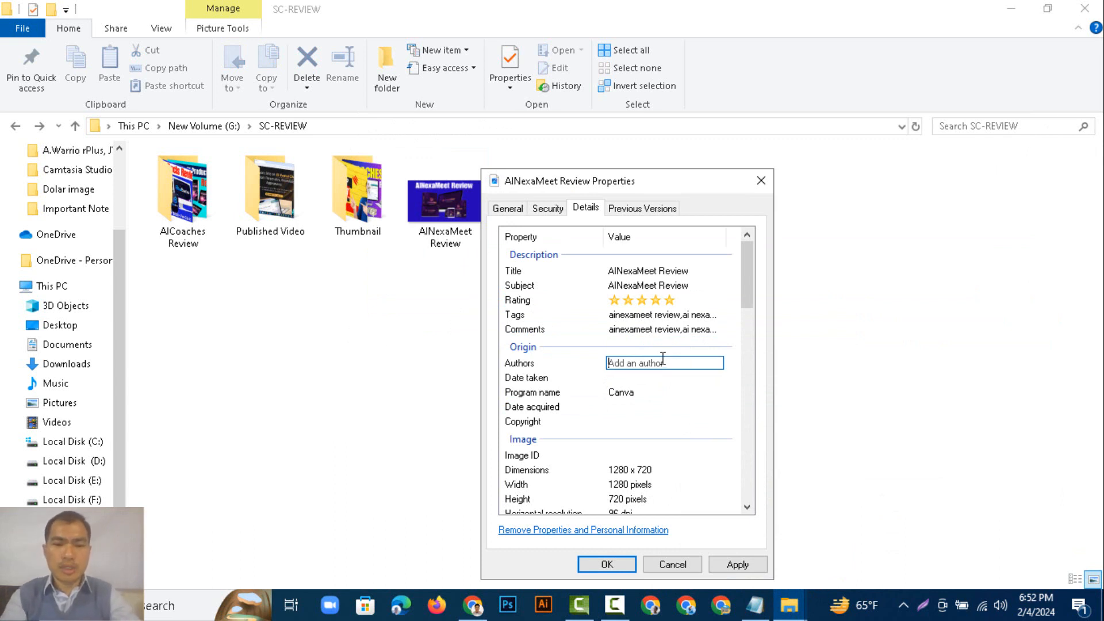
{"action": "type", "text": "sc-review;"}
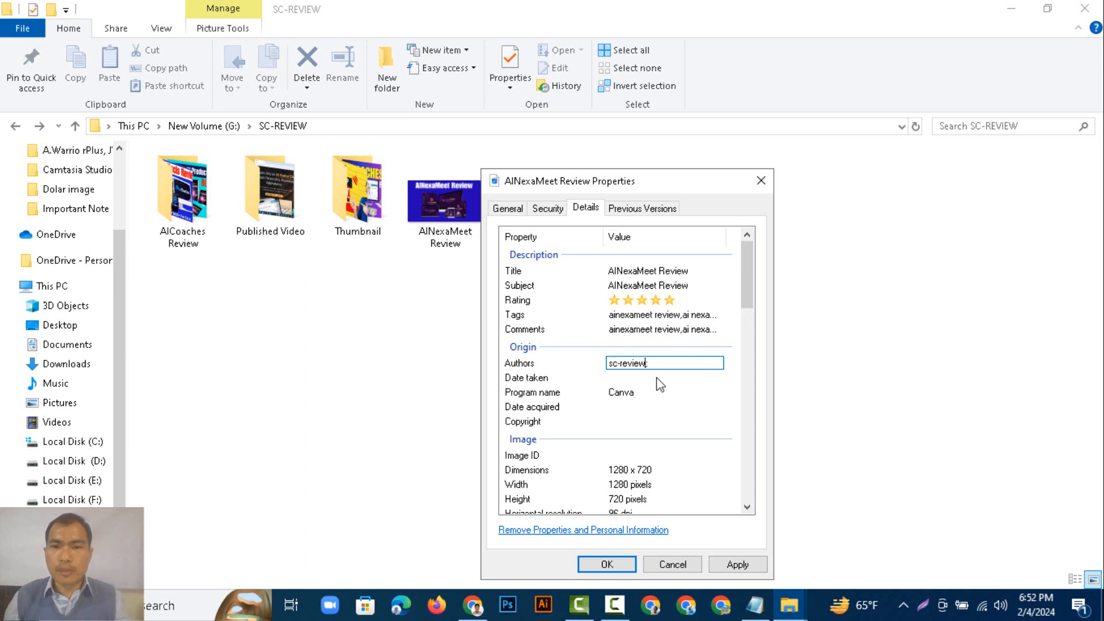
Apply the property changes and close the properties dialog.
{"action": "scroll", "coordinate": [663, 440], "scroll_direction": "down", "scroll_amount": 7}
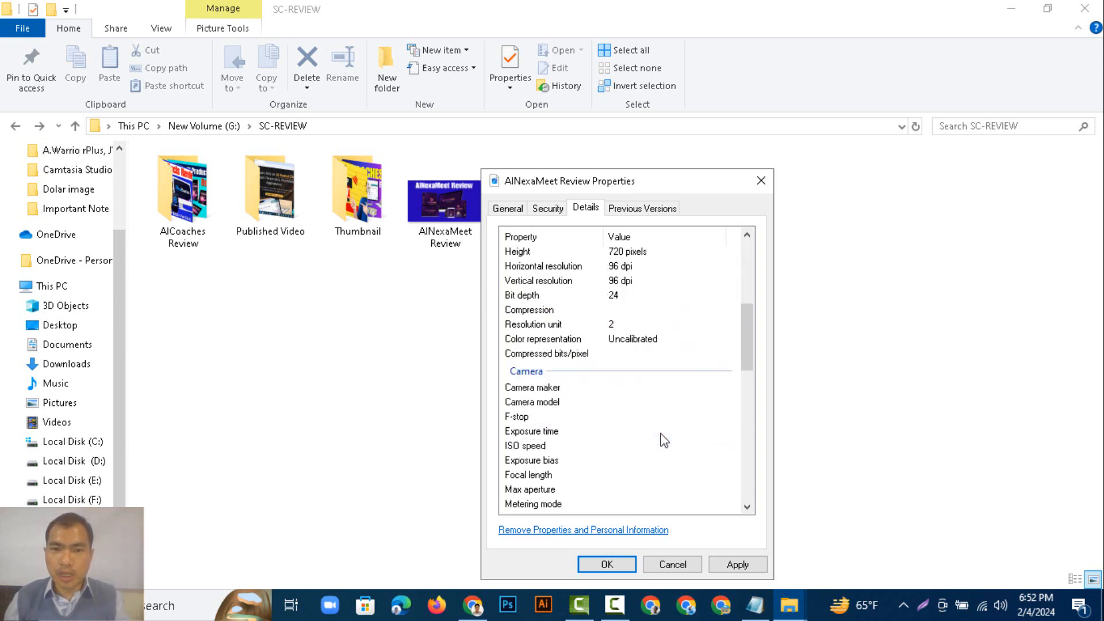
{"action": "scroll", "coordinate": [664, 440], "scroll_direction": "down", "scroll_amount": 10}
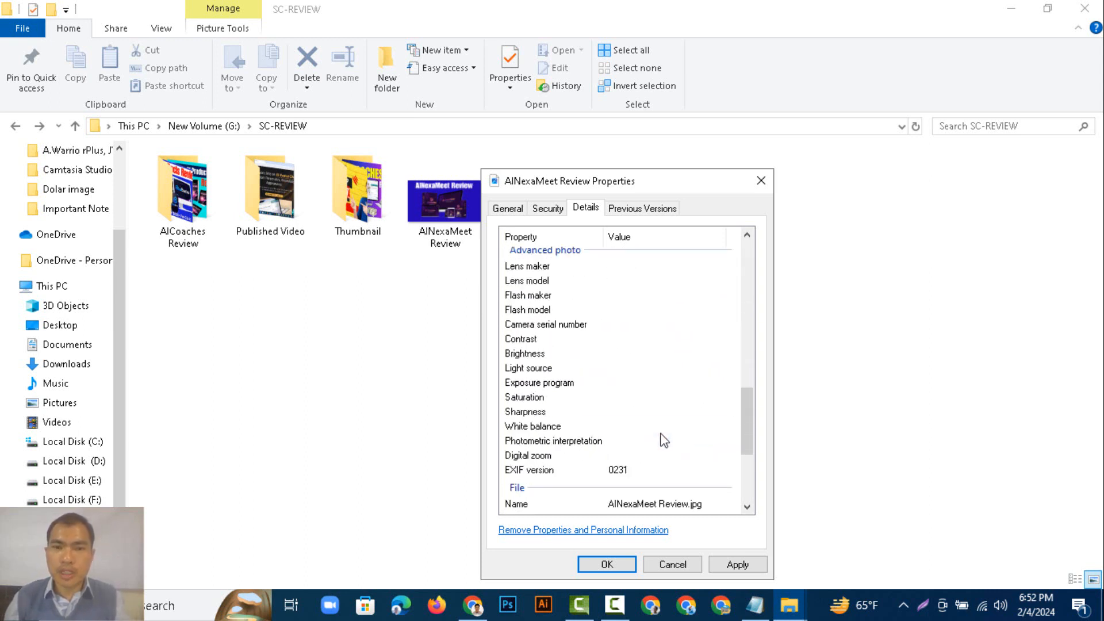
{"action": "left_click", "coordinate": [738, 565]}
{"action": "left_click", "coordinate": [606, 564]}
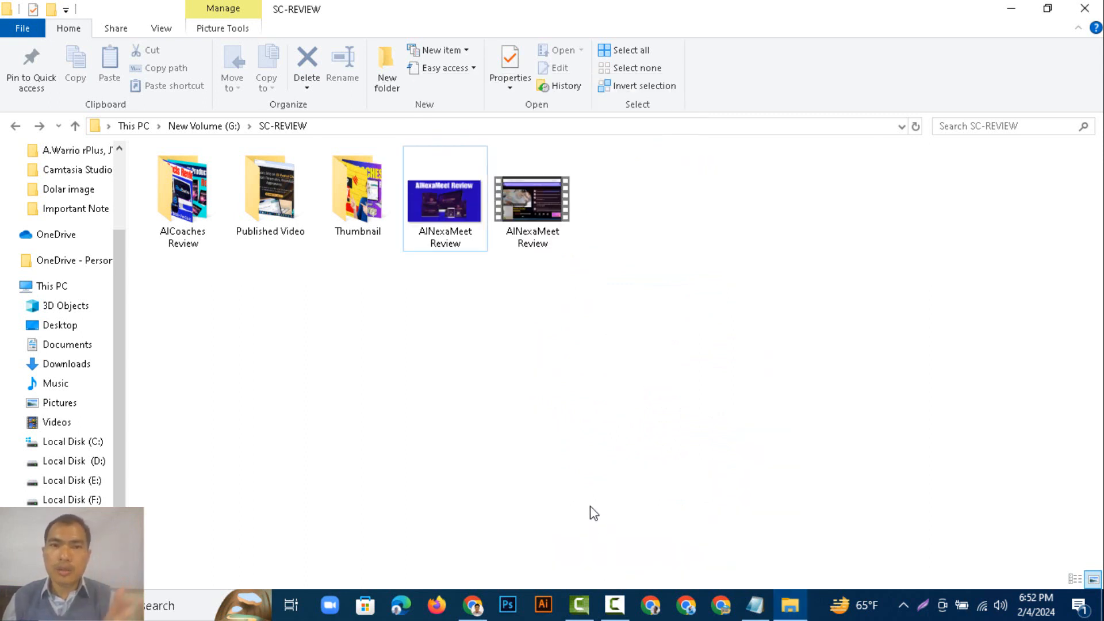
Open the AINexaMeet Review video file's properties details and paste the tags into its Tags field.
{"action": "double_click", "coordinate": [548, 239]}
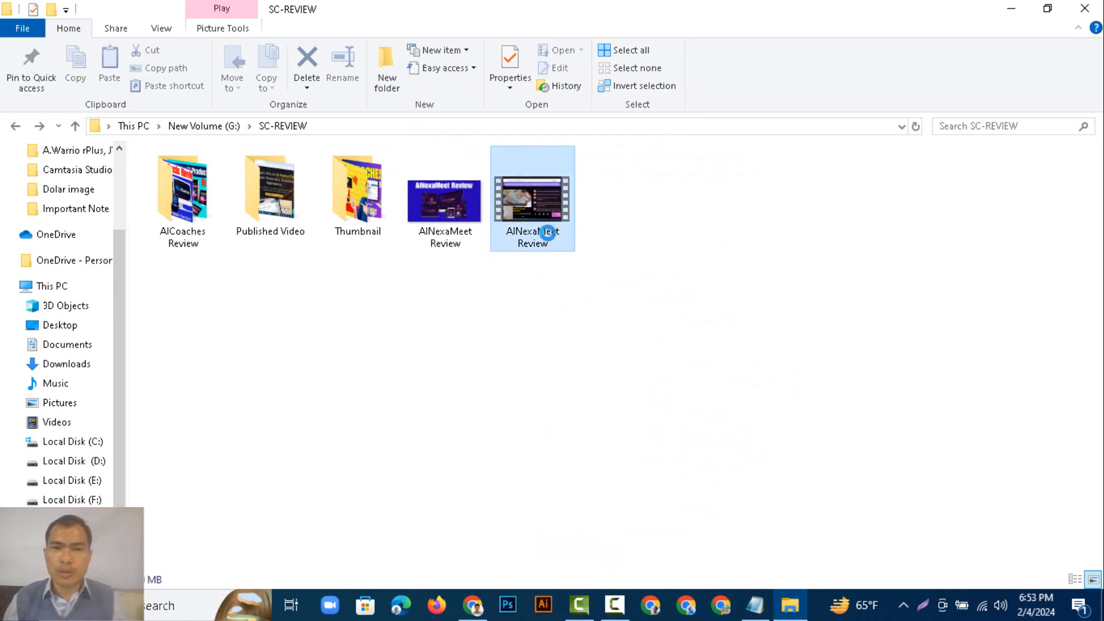
{"action": "right_click", "coordinate": [548, 231]}
{"action": "left_click", "coordinate": [593, 575]}
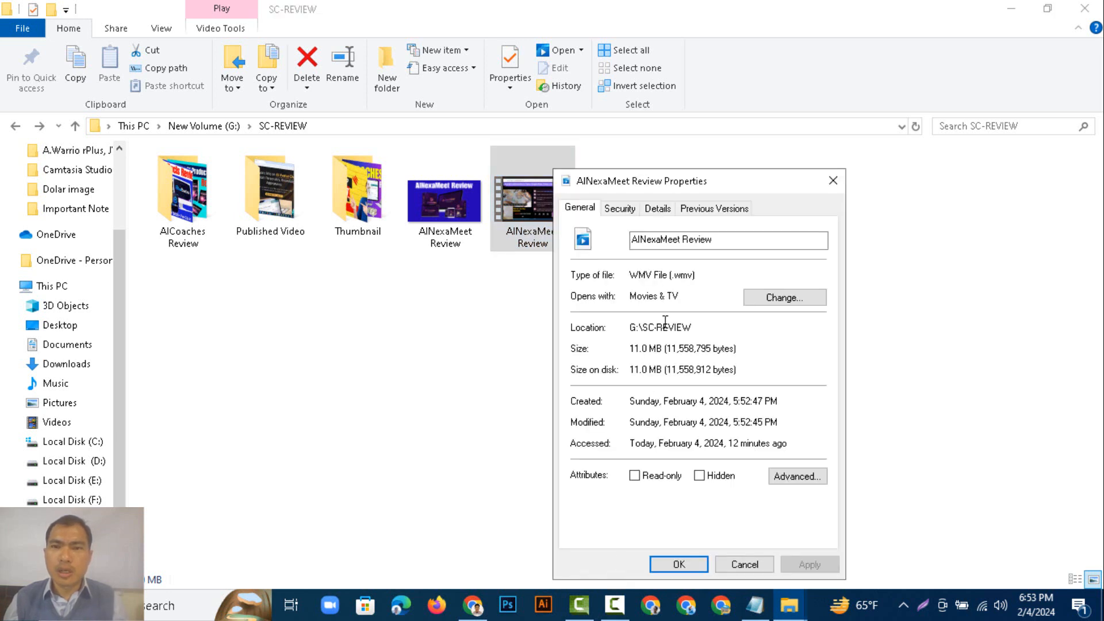
{"action": "left_click", "coordinate": [657, 208]}
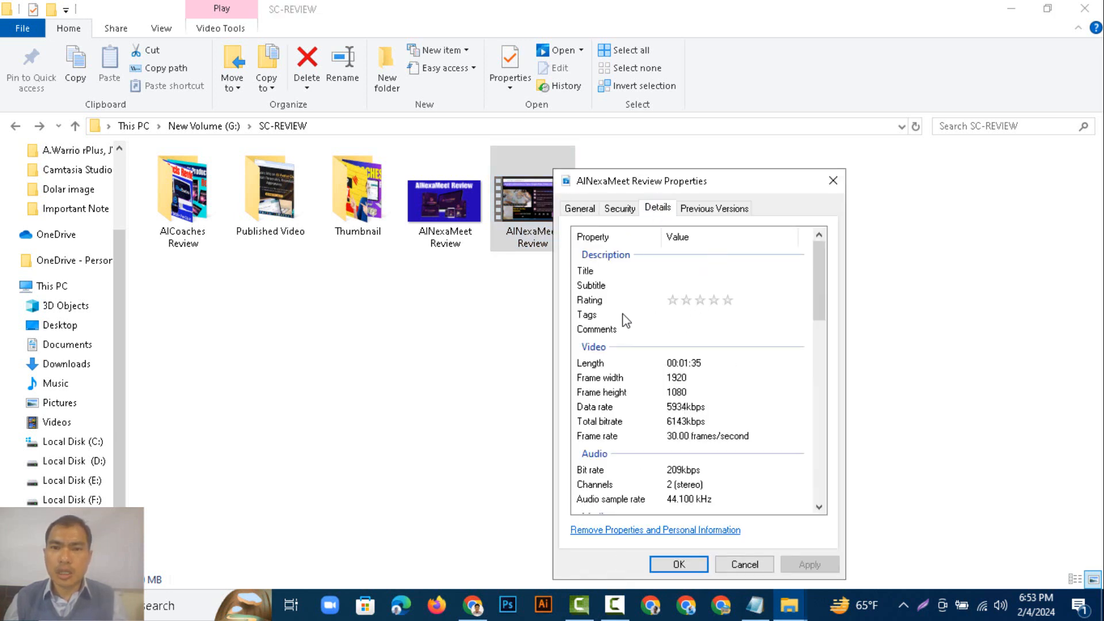
{"action": "left_click", "coordinate": [697, 317]}
{"action": "right_click", "coordinate": [698, 317]}
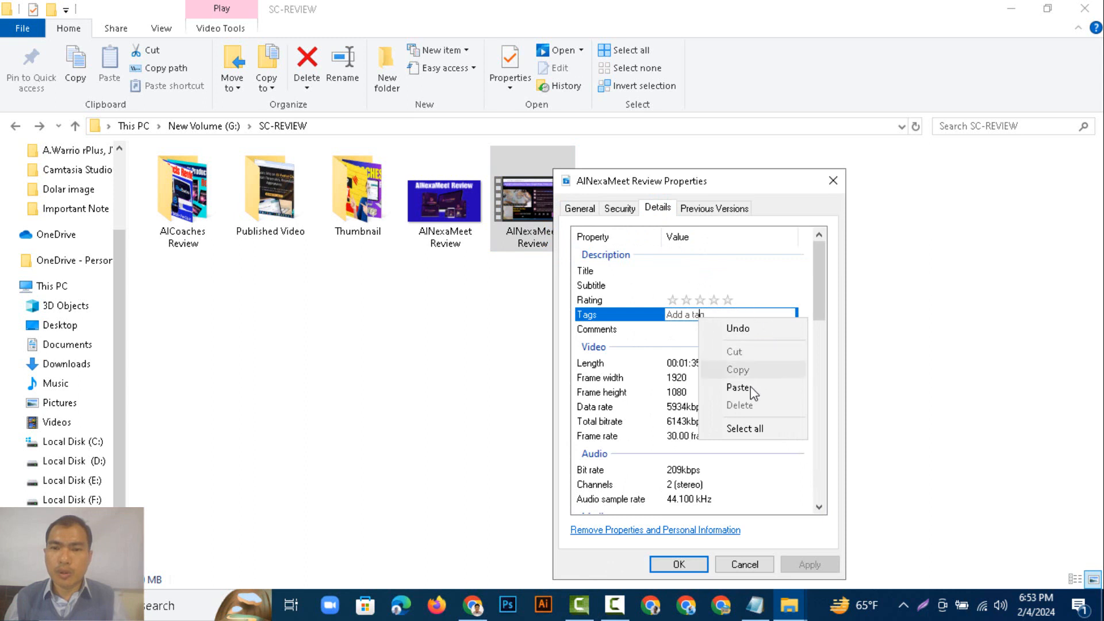
{"action": "left_click", "coordinate": [747, 387]}
{"action": "left_click", "coordinate": [749, 396]}
Paste the same tags into the video's Comments field and give it a five-star rating.
{"action": "left_click", "coordinate": [718, 331]}
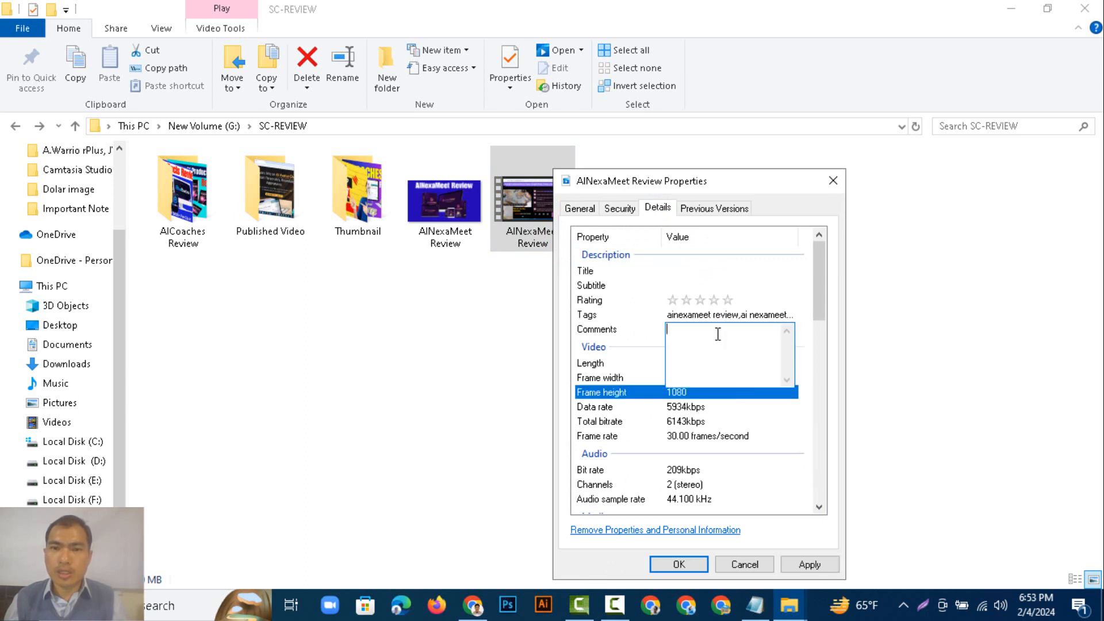
{"action": "right_click", "coordinate": [718, 334]}
{"action": "left_click", "coordinate": [747, 404]}
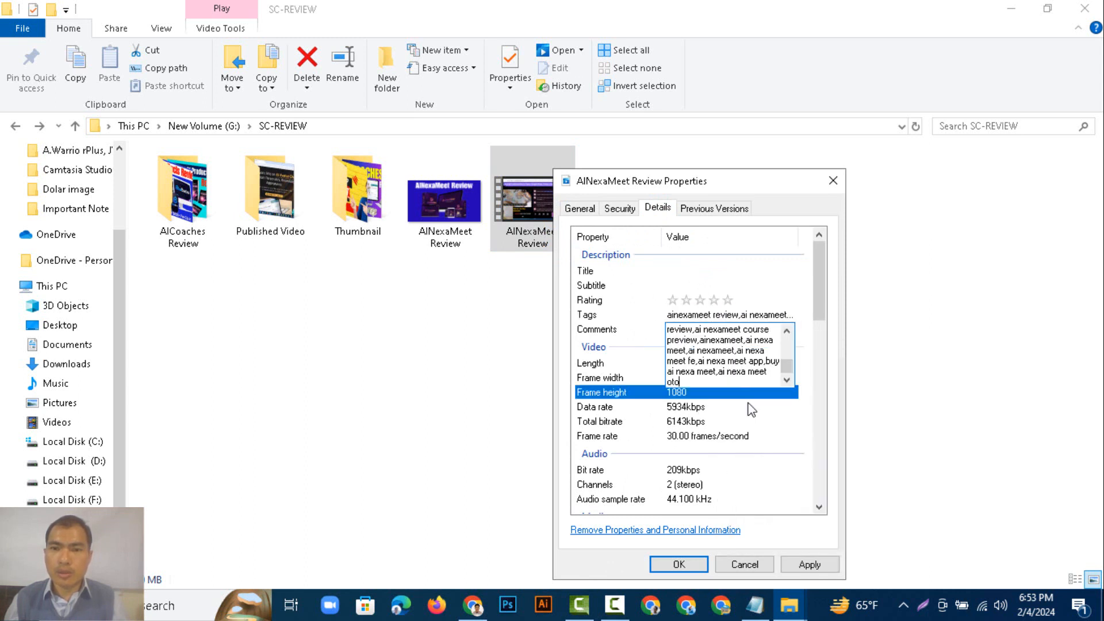
{"action": "left_click", "coordinate": [691, 305]}
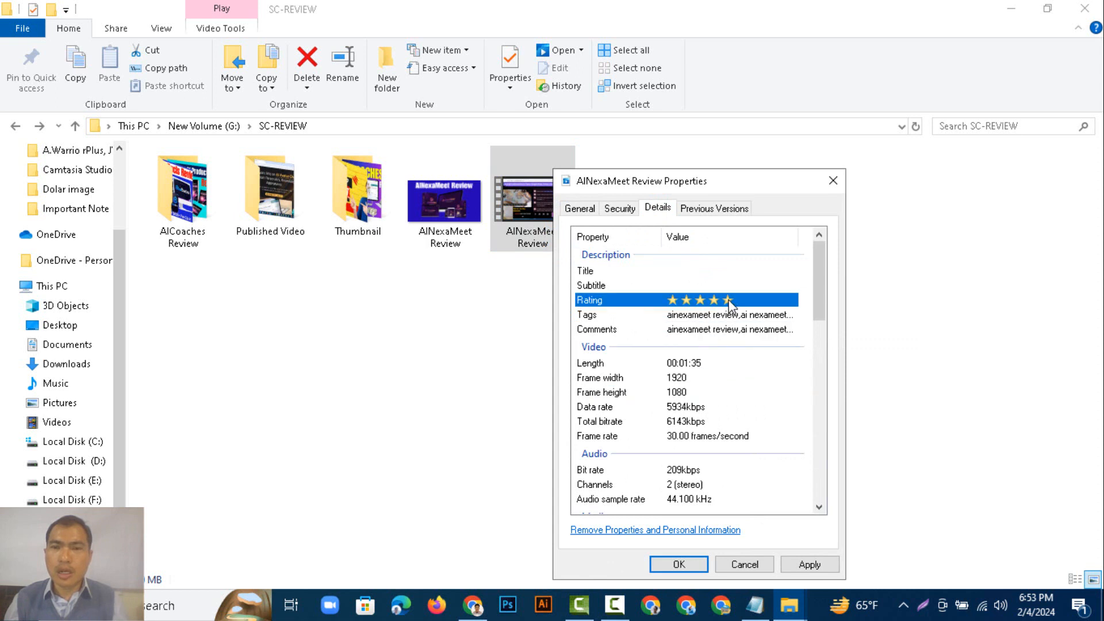
Copy the thumbnail image's file name, AINexaMeet Review.
{"action": "left_click", "coordinate": [717, 285]}
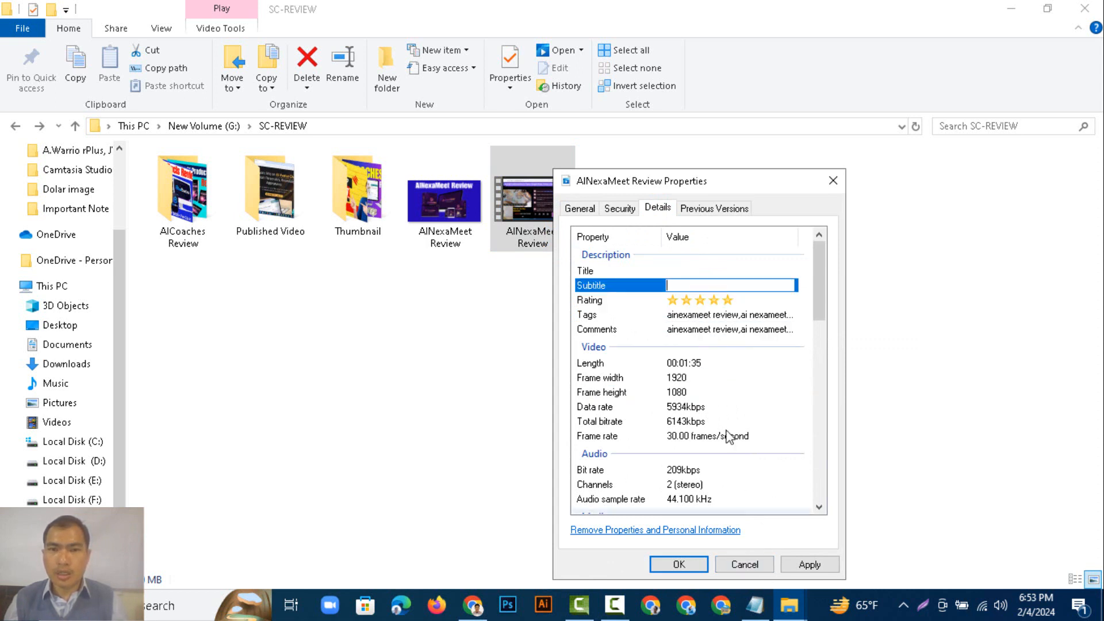
{"action": "left_click", "coordinate": [439, 241]}
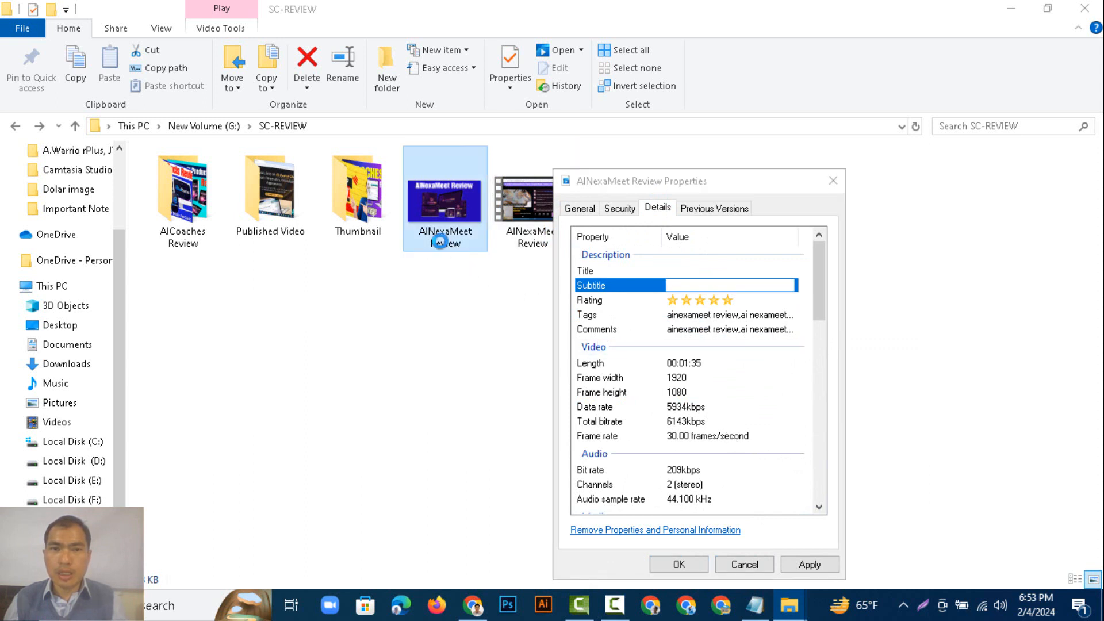
{"action": "left_click", "coordinate": [452, 245]}
{"action": "right_click", "coordinate": [457, 246]}
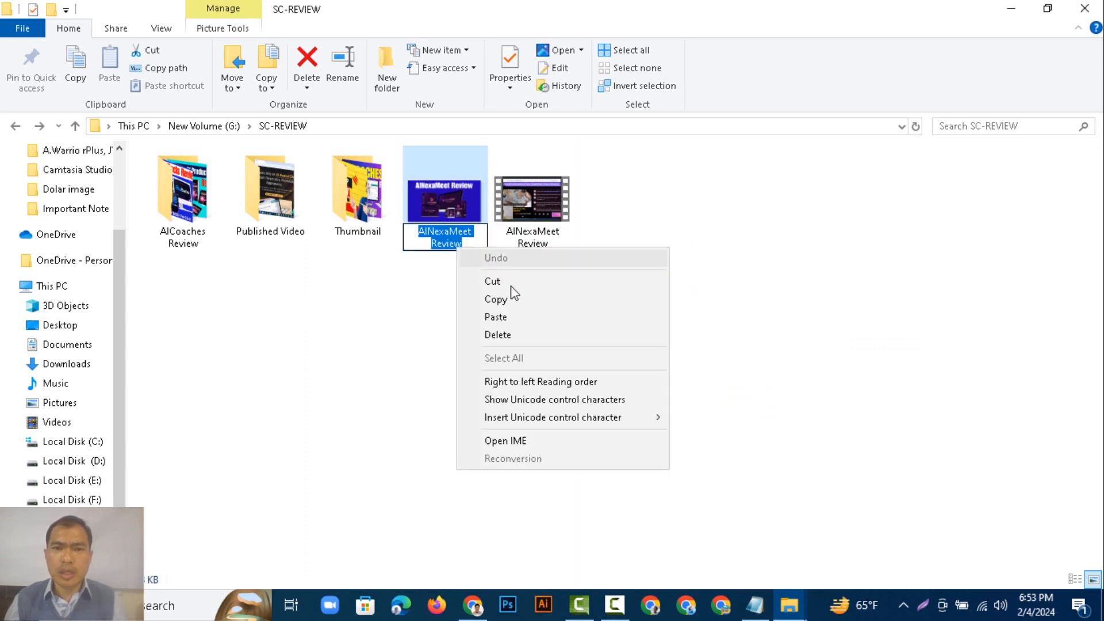
{"action": "left_click", "coordinate": [506, 300]}
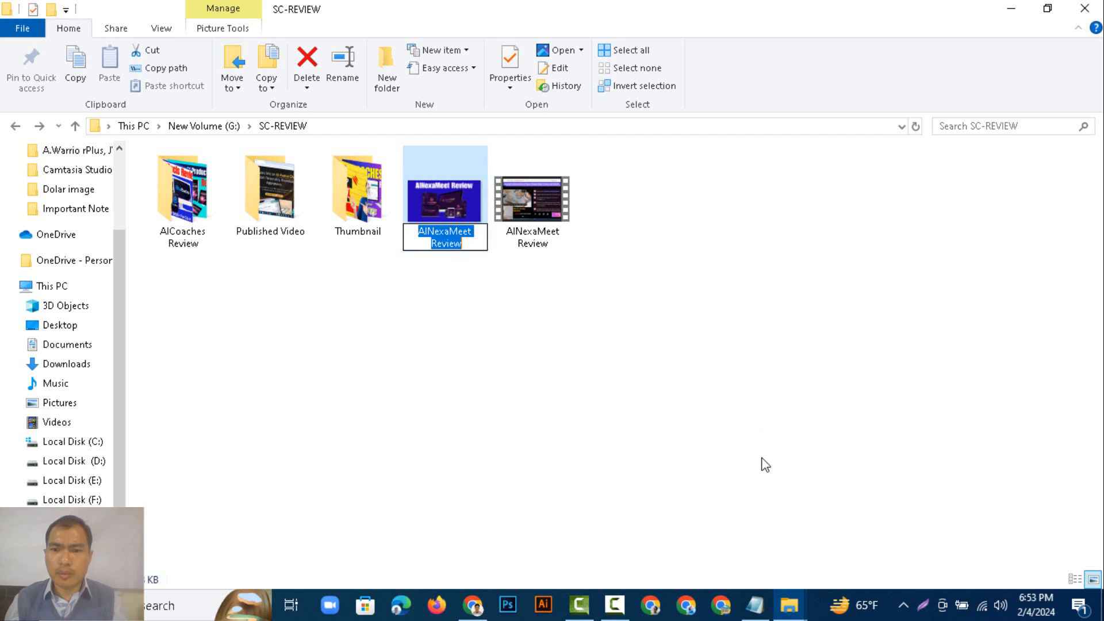
Return to the video properties and paste the name into the Subtitle field.
{"action": "left_click", "coordinate": [792, 601]}
{"action": "left_click", "coordinate": [866, 511]}
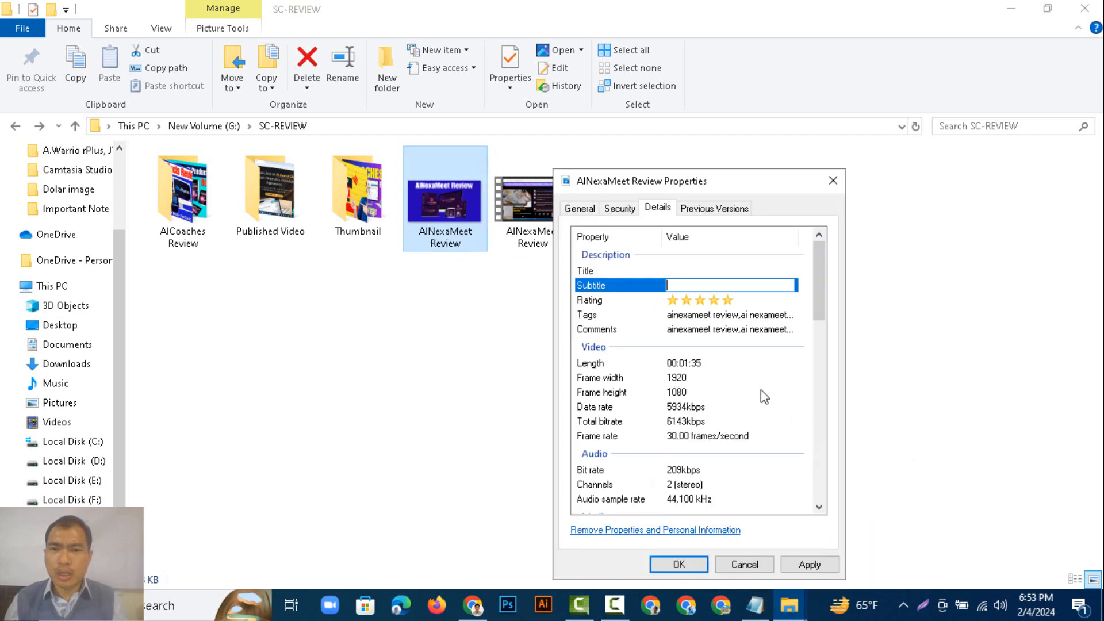
{"action": "right_click", "coordinate": [697, 287]}
{"action": "left_click", "coordinate": [737, 353]}
Paste the name into the Title field, then apply the changes and close the properties dialog.
{"action": "left_click", "coordinate": [713, 271]}
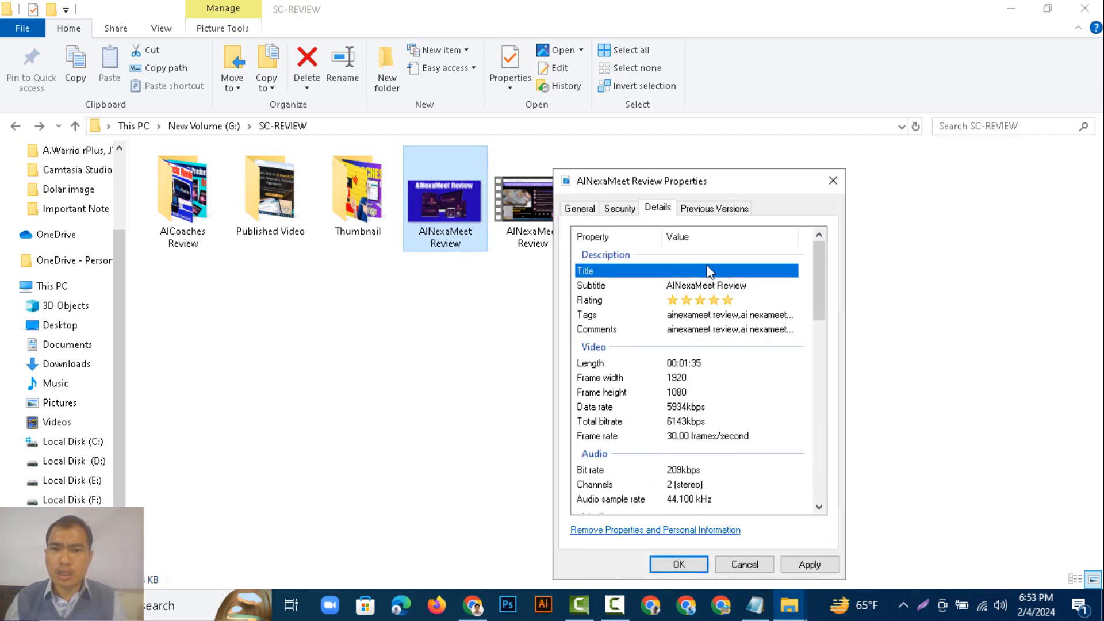
{"action": "right_click", "coordinate": [713, 269]}
{"action": "left_click", "coordinate": [748, 336]}
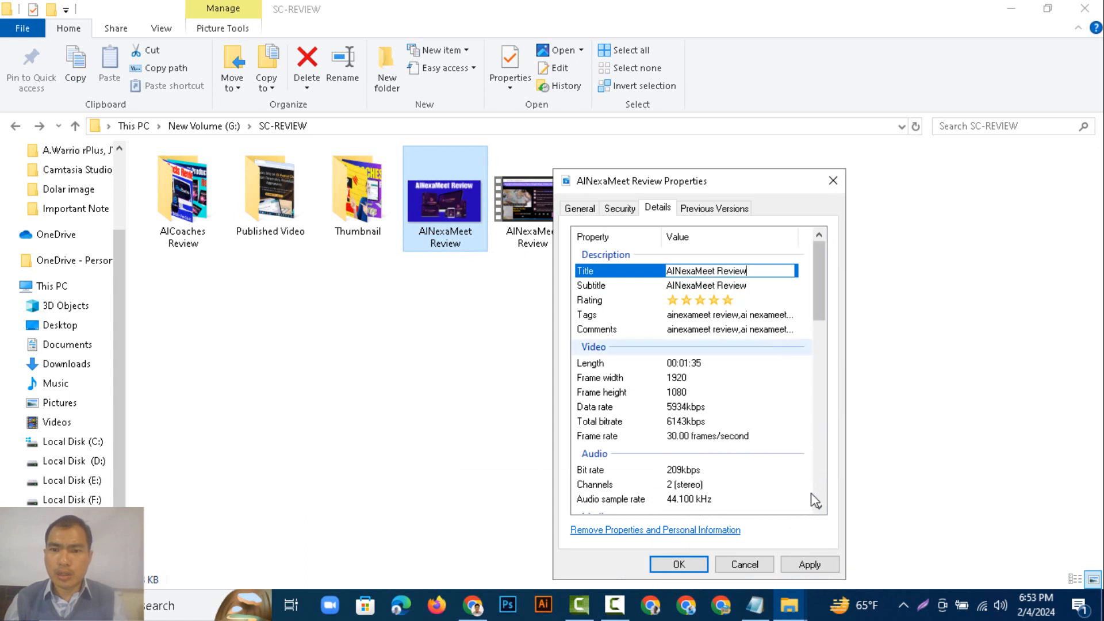
{"action": "left_click", "coordinate": [811, 568]}
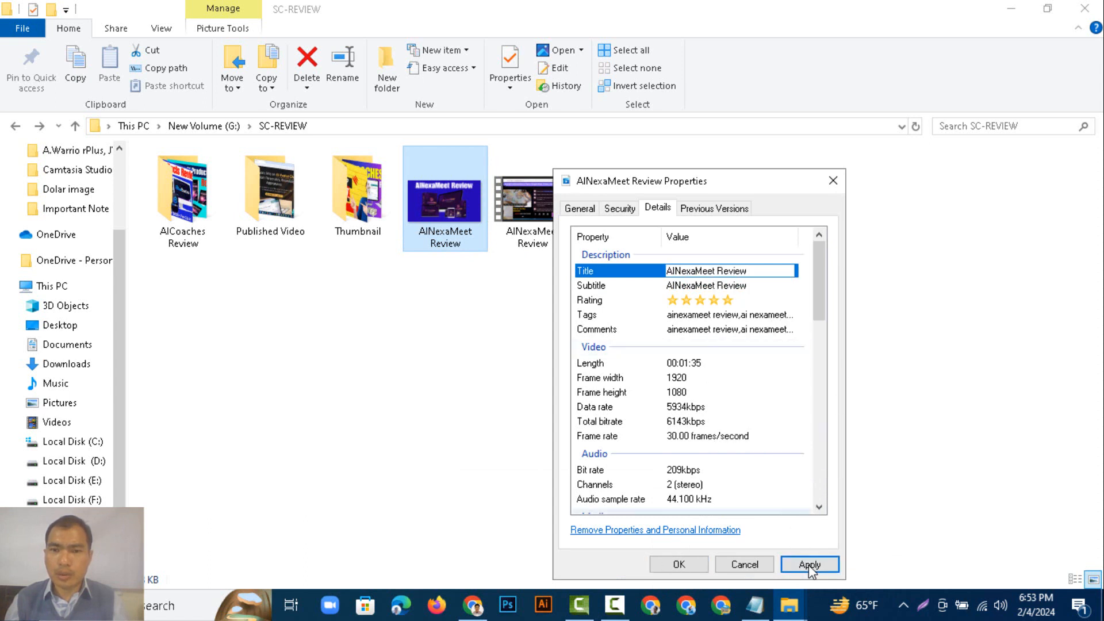
{"action": "left_click", "coordinate": [691, 567]}
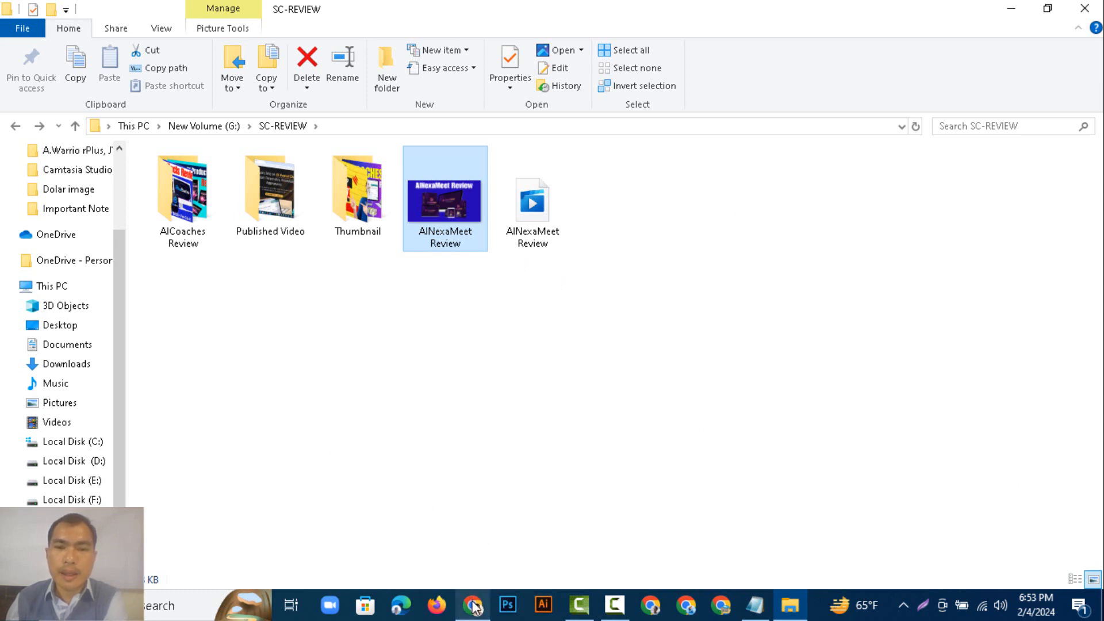
{"action": "left_click", "coordinate": [615, 608]}
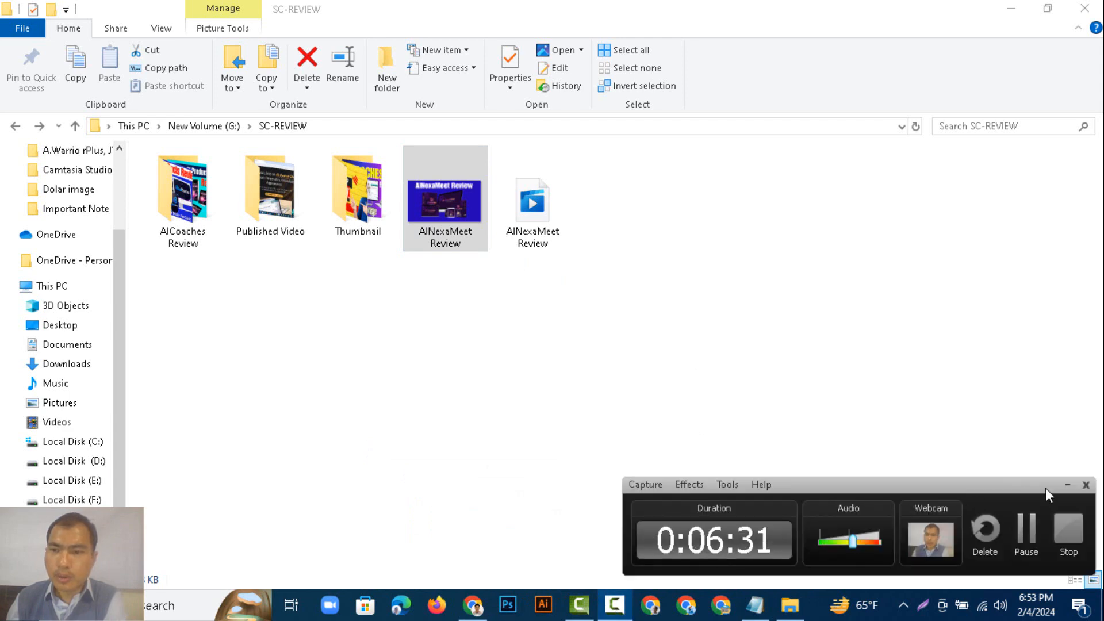
{"action": "left_click", "coordinate": [1065, 486]}
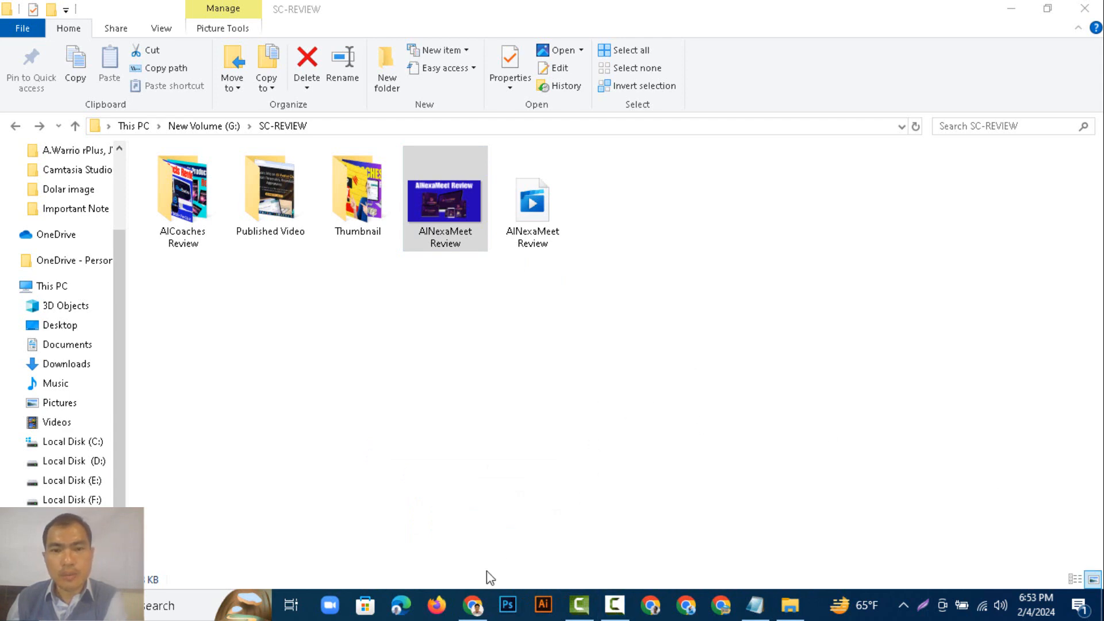
Switch to the browser and close the tag generator, new tab and hashtag site tabs.
{"action": "left_click", "coordinate": [473, 605]}
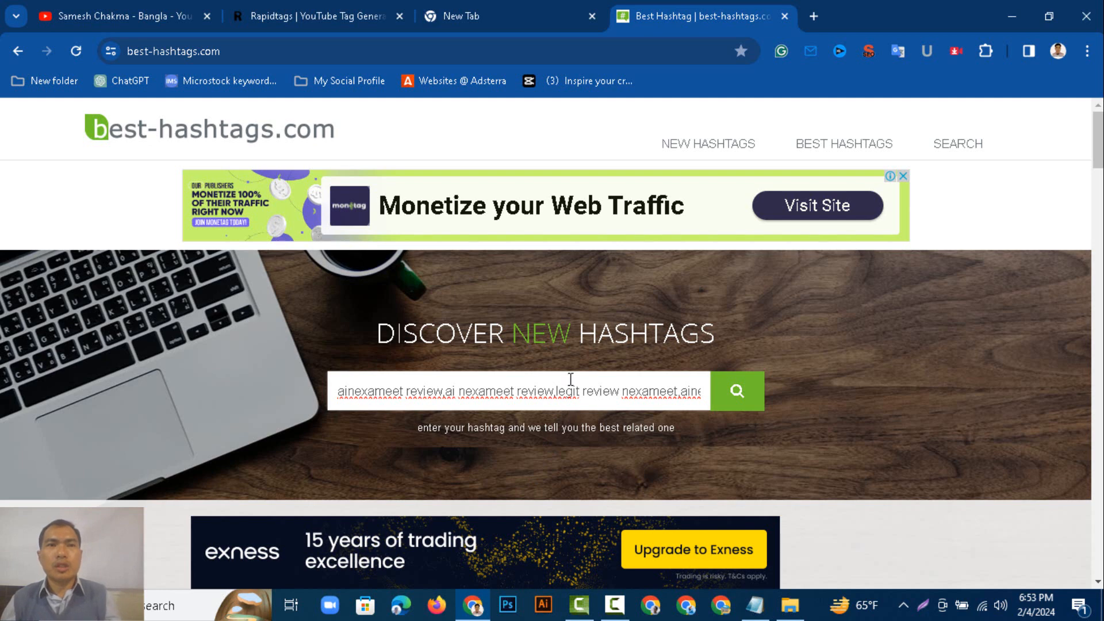
{"action": "left_click", "coordinate": [399, 15]}
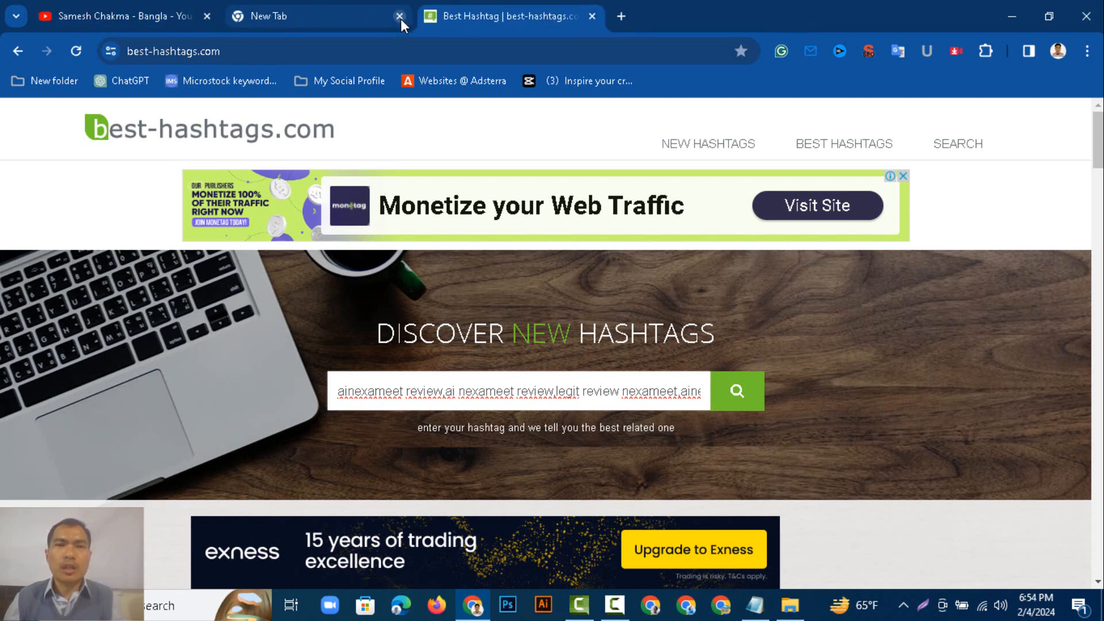
{"action": "left_click", "coordinate": [401, 18]}
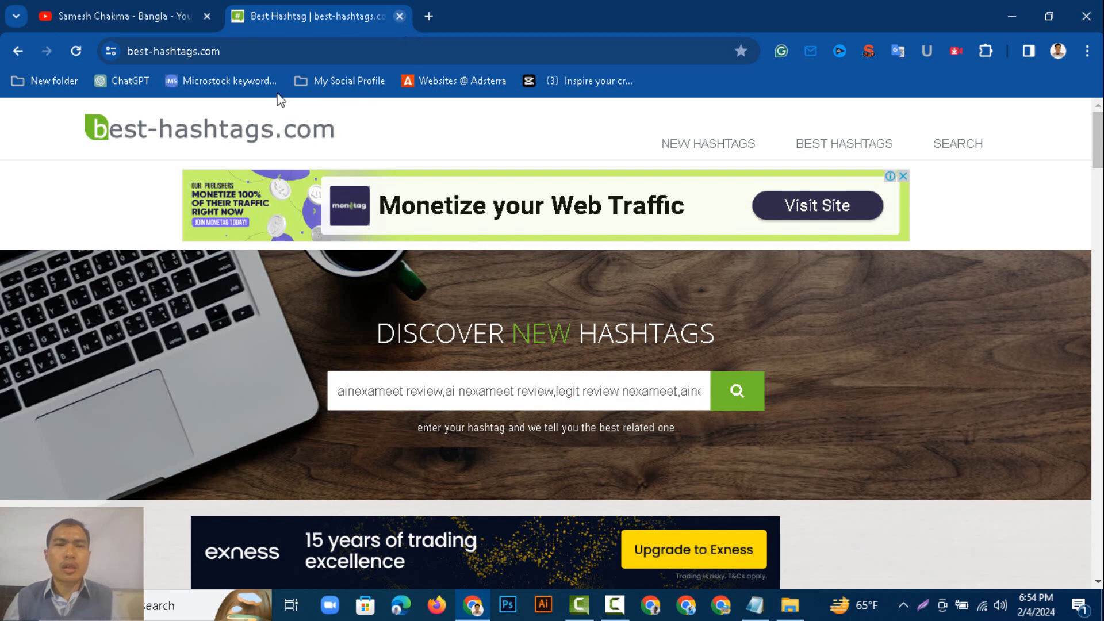
{"action": "key", "text": "ctrl+w"}
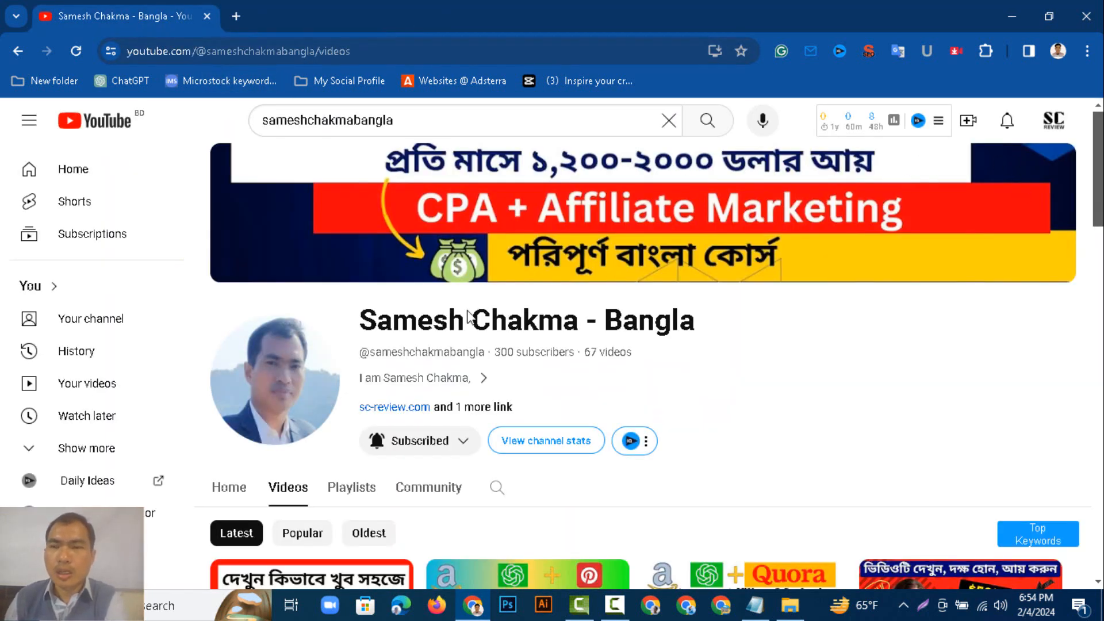
Start a new video upload on the YouTube channel and choose to select files.
{"action": "left_click", "coordinate": [1053, 122]}
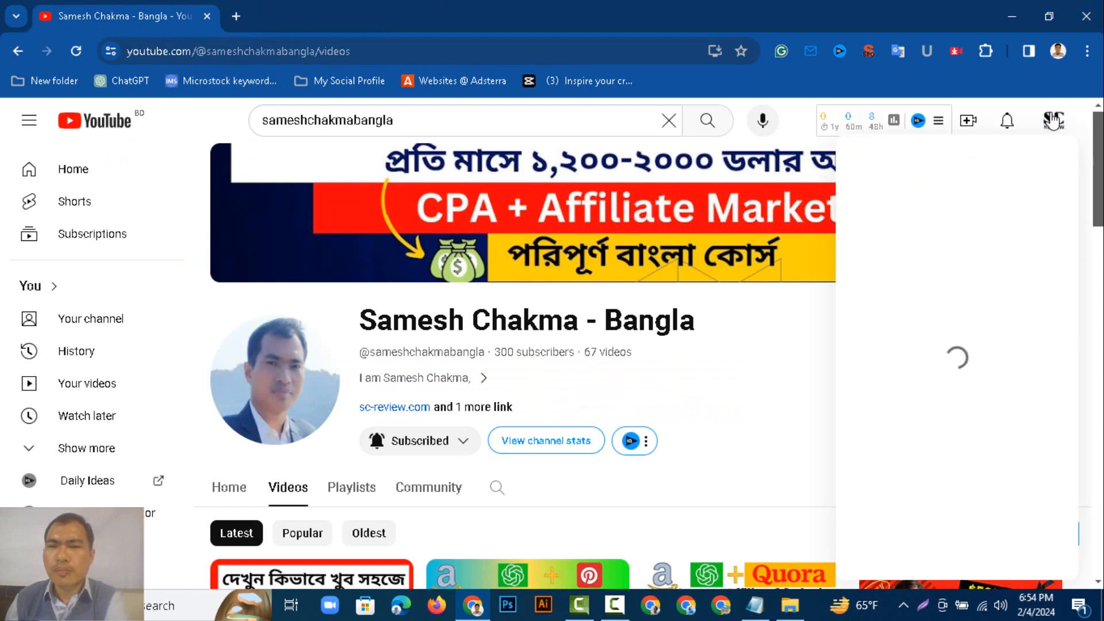
{"action": "left_click", "coordinate": [736, 315]}
{"action": "left_click", "coordinate": [968, 121]}
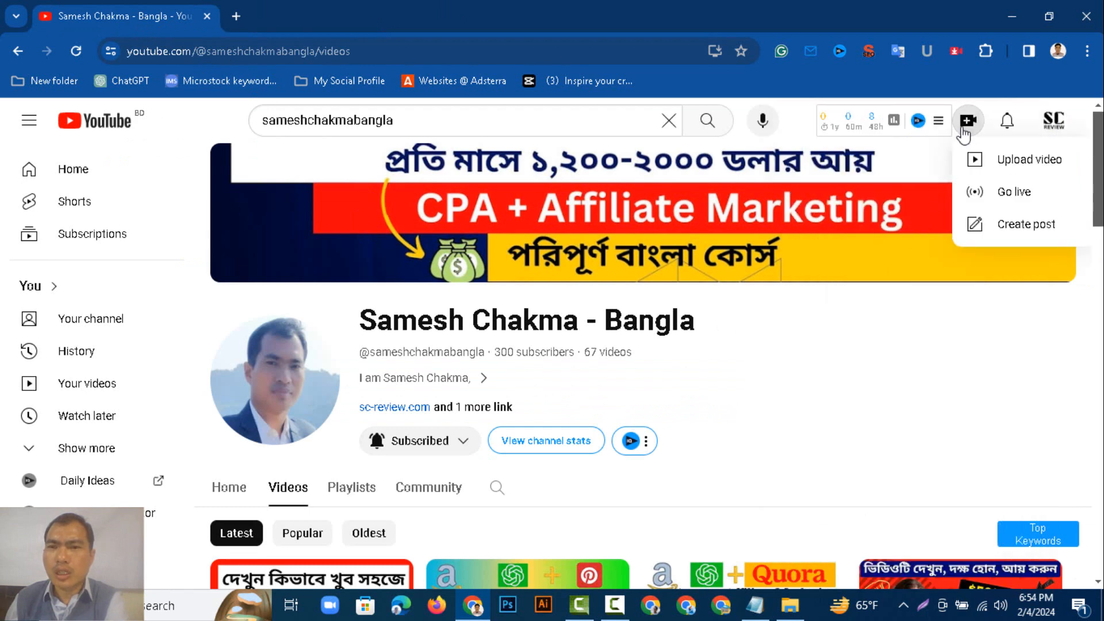
{"action": "left_click", "coordinate": [978, 166]}
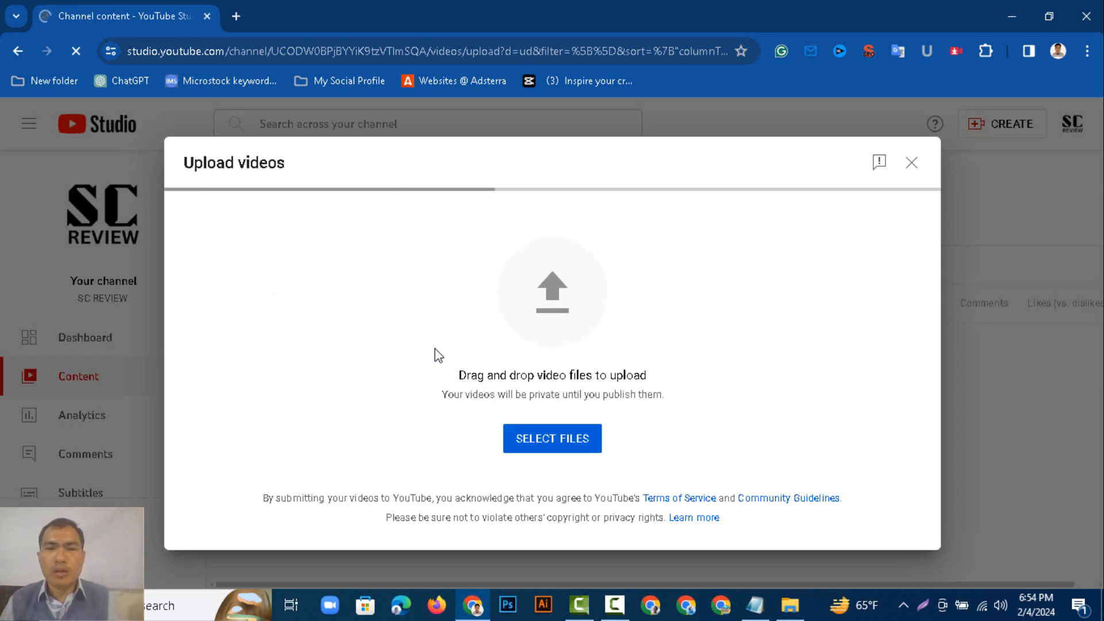
{"action": "left_click", "coordinate": [546, 438]}
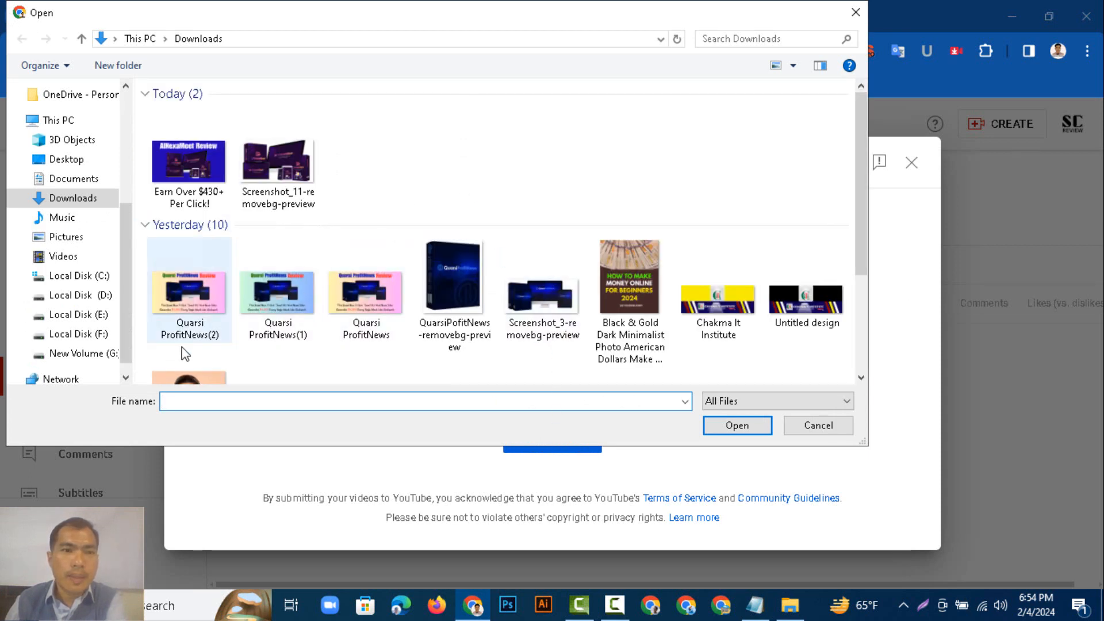
Pick the AINexaMeet Review video from the SC-REVIEW folder on New Volume (G:) to upload it.
{"action": "left_click", "coordinate": [95, 355]}
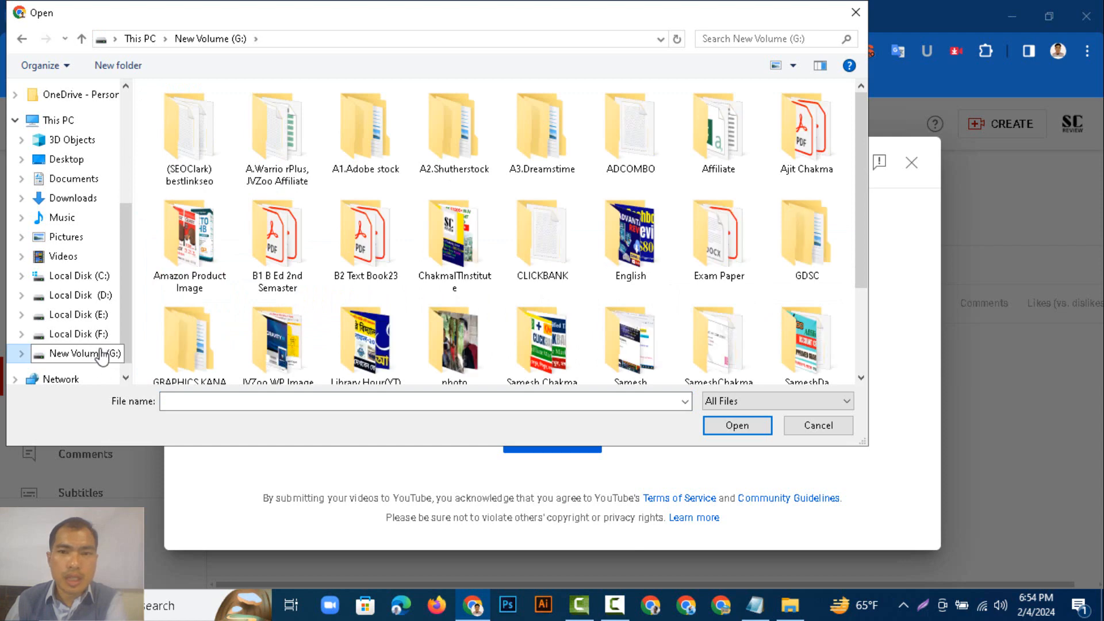
{"action": "left_click_drag", "start_coordinate": [862, 209], "coordinate": [854, 286]}
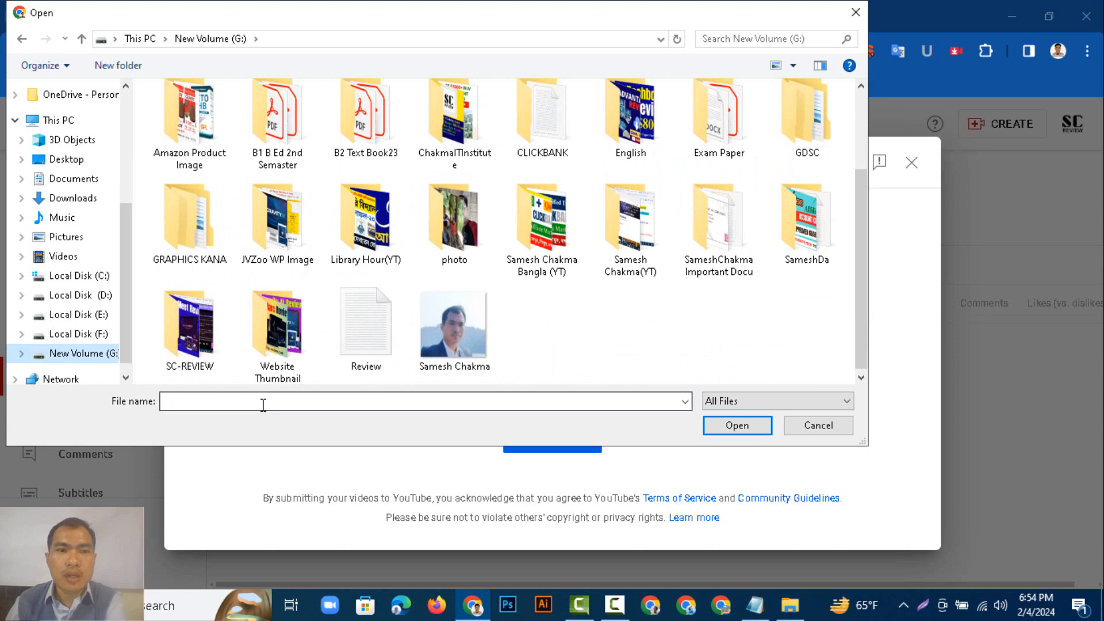
{"action": "double_click", "coordinate": [193, 340]}
{"action": "left_click", "coordinate": [563, 160]}
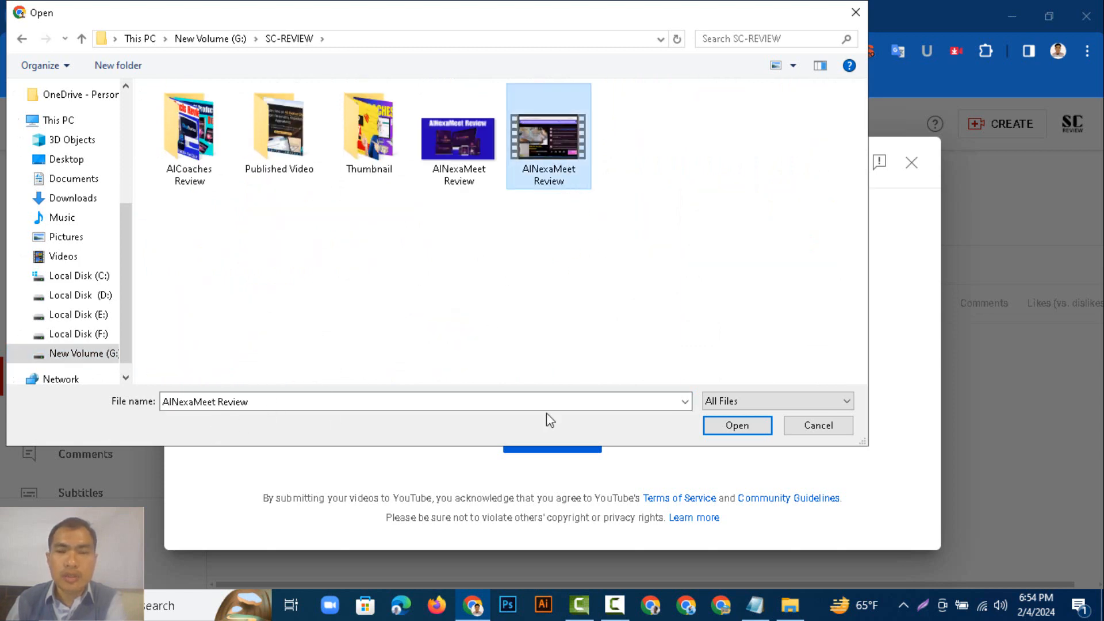
{"action": "left_click", "coordinate": [717, 432]}
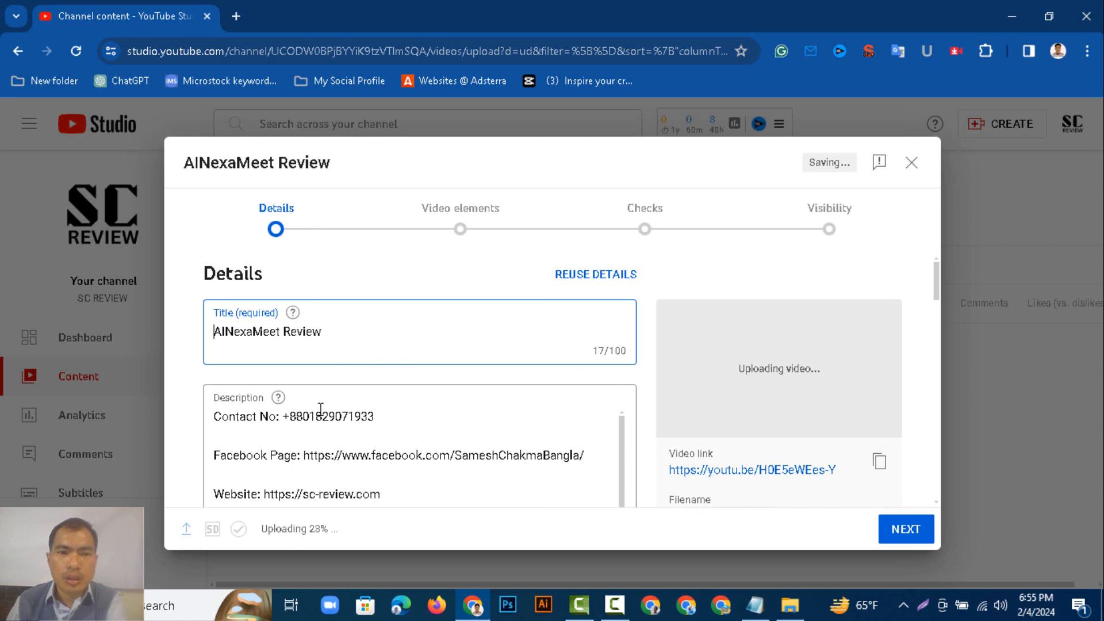
Paste the prepared description text into the video's Description field.
{"action": "left_click", "coordinate": [217, 428]}
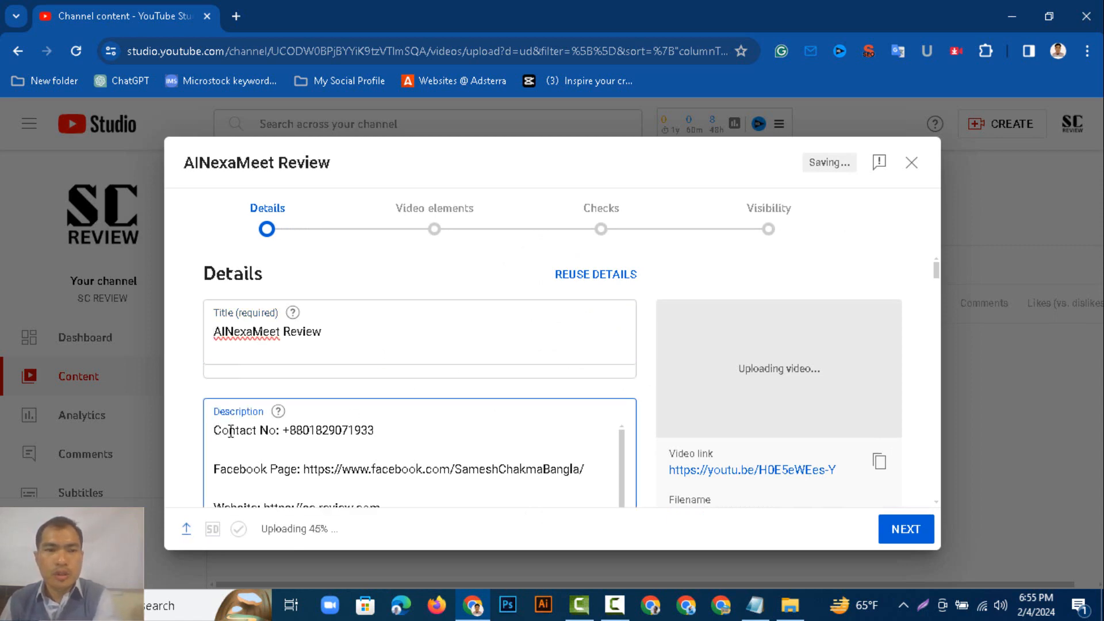
{"action": "key", "text": "Return"}
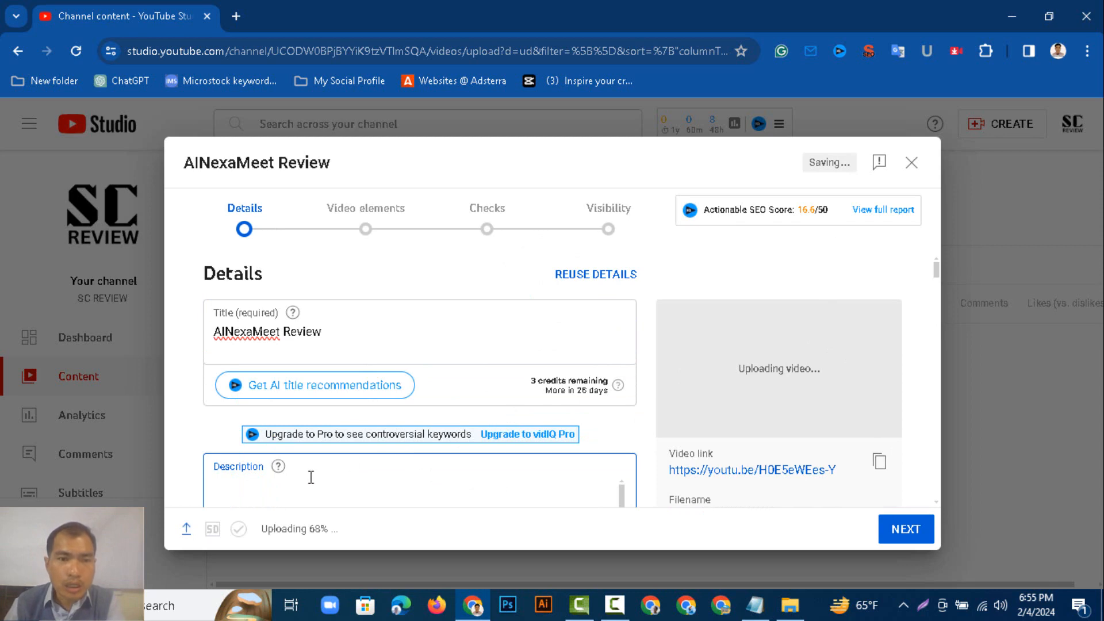
{"action": "key", "text": "ctrl+v"}
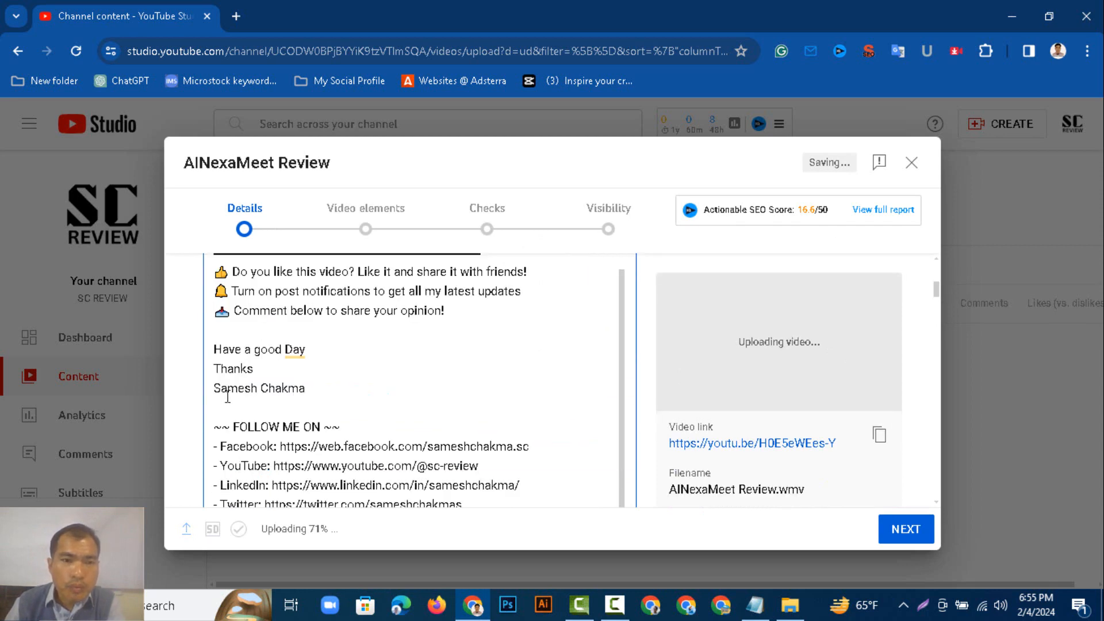
{"action": "scroll", "coordinate": [363, 389], "scroll_direction": "up", "scroll_amount": 3}
{"action": "scroll", "coordinate": [348, 380], "scroll_direction": "up", "scroll_amount": 2}
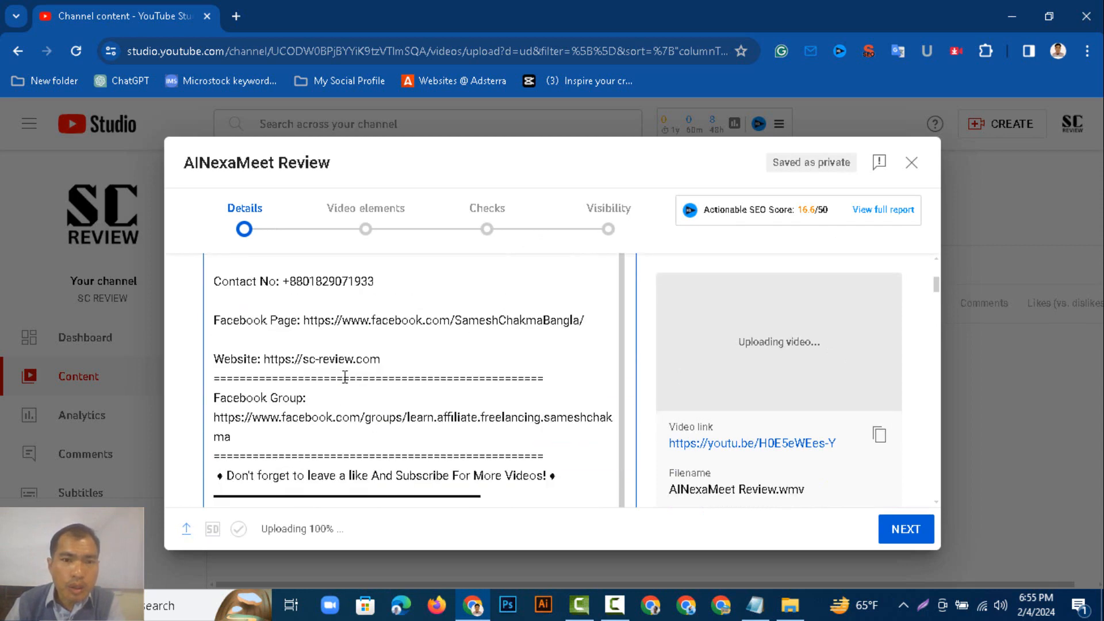
Extend the separator line under the website link in the description with a dash.
{"action": "left_click", "coordinate": [317, 358]}
{"action": "type", "text": "-"}
{"action": "scroll", "coordinate": [262, 320], "scroll_direction": "up", "scroll_amount": 3}
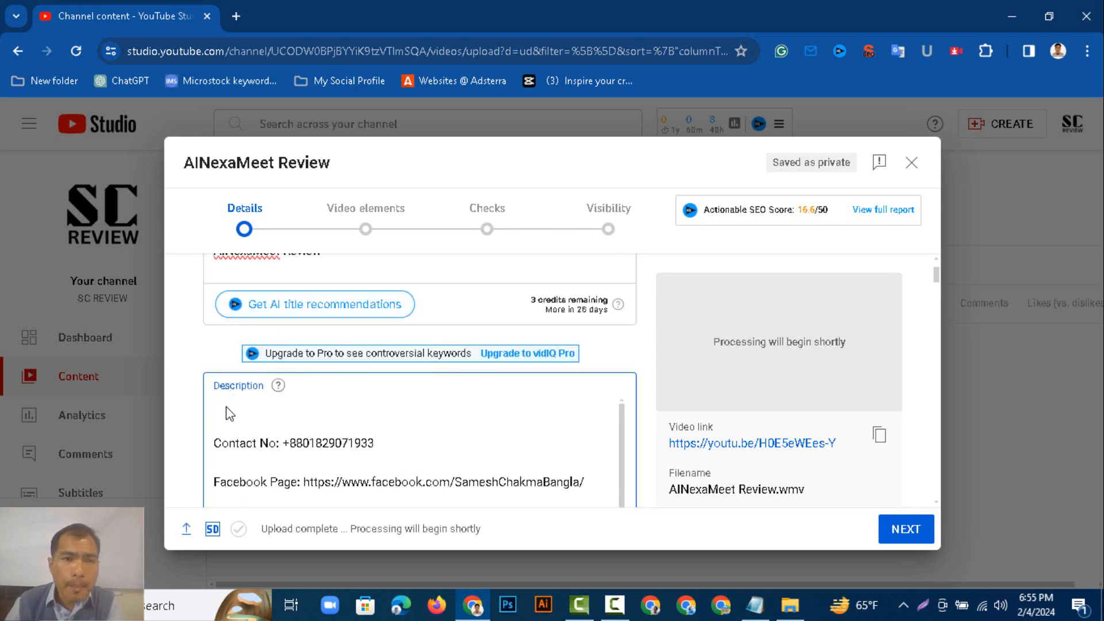
Copy the video title and paste it as the first line of the description.
{"action": "left_click", "coordinate": [251, 402]}
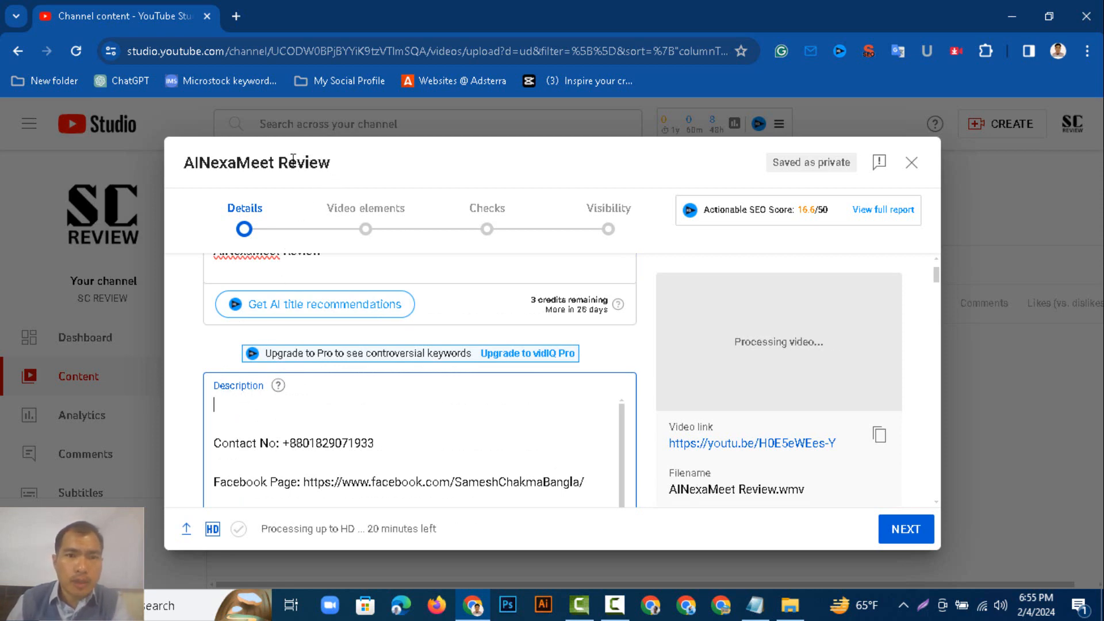
{"action": "left_click_drag", "start_coordinate": [181, 172], "coordinate": [277, 386]}
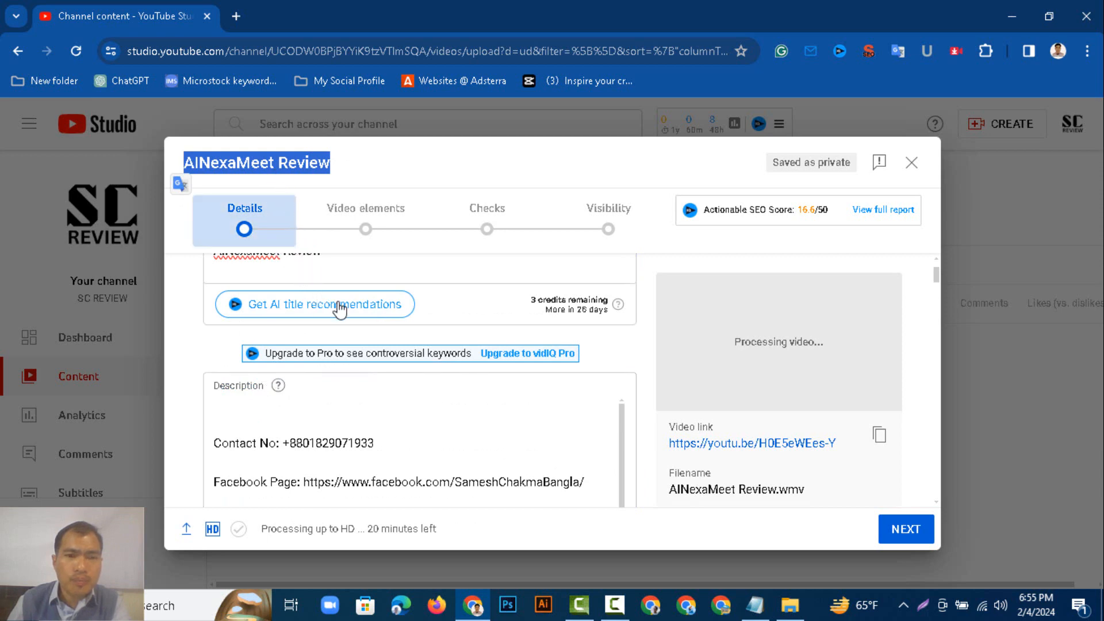
{"action": "right_click", "coordinate": [275, 164]}
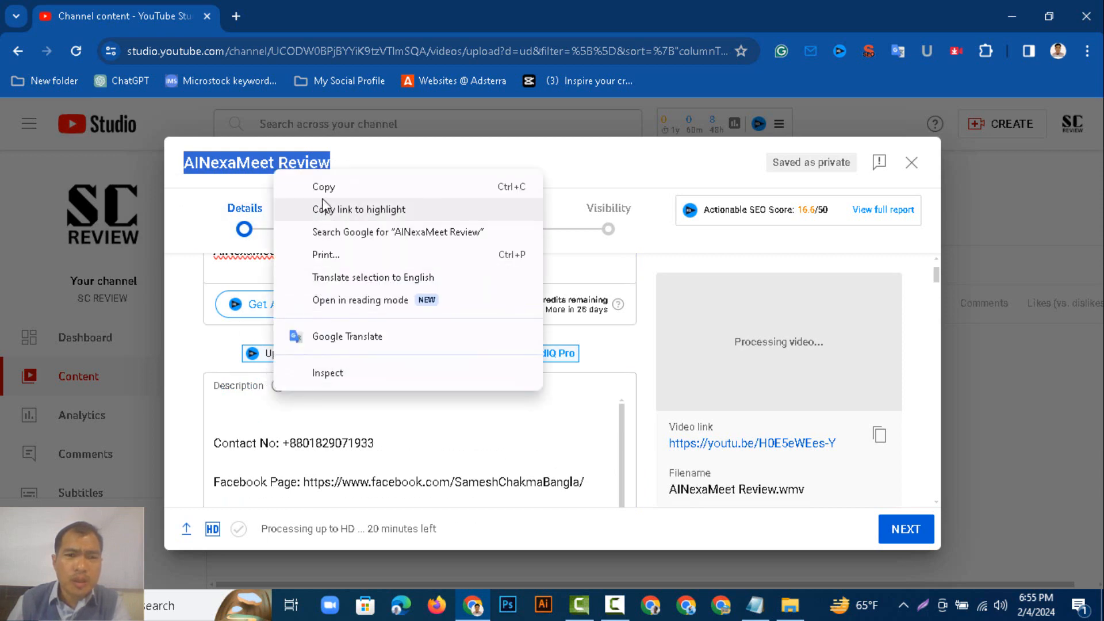
{"action": "left_click", "coordinate": [313, 185]}
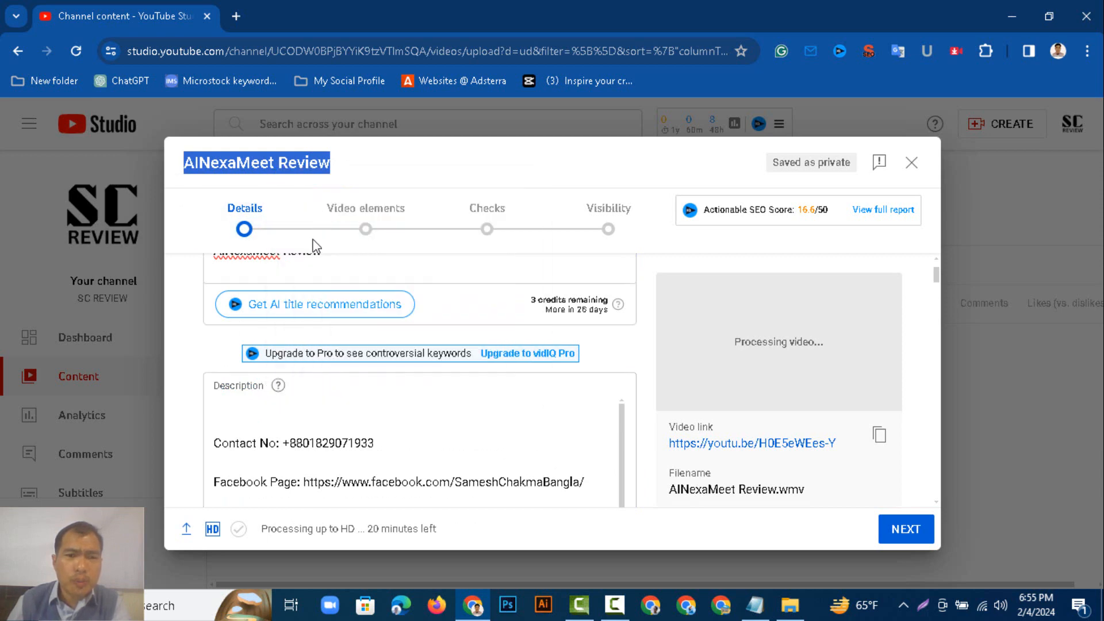
{"action": "left_click", "coordinate": [233, 411]}
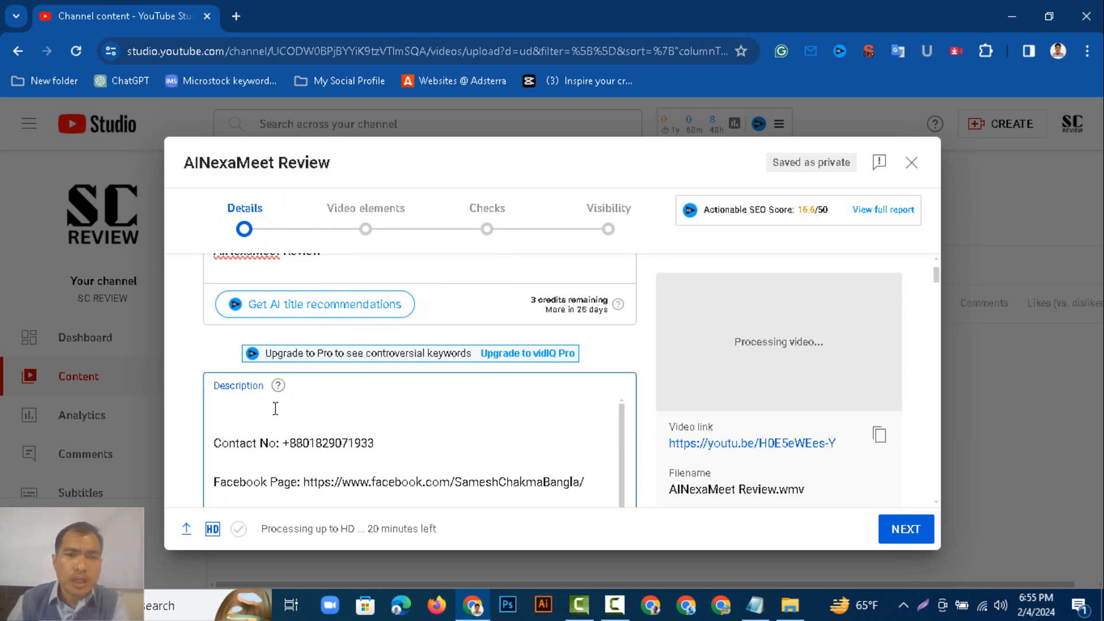
{"action": "right_click", "coordinate": [246, 404]}
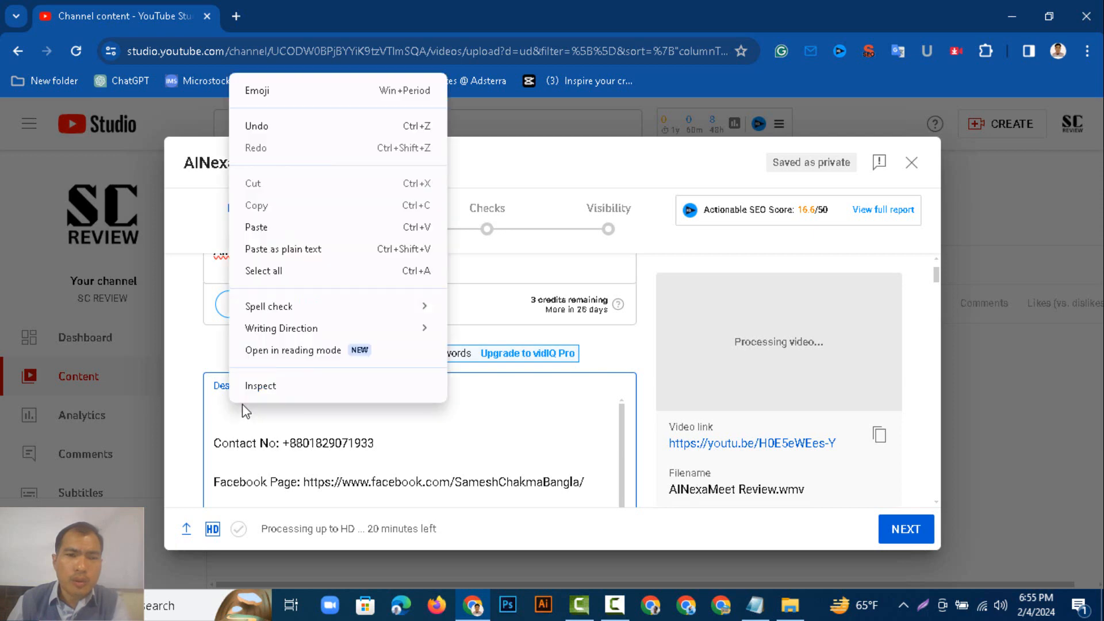
{"action": "left_click", "coordinate": [259, 227]}
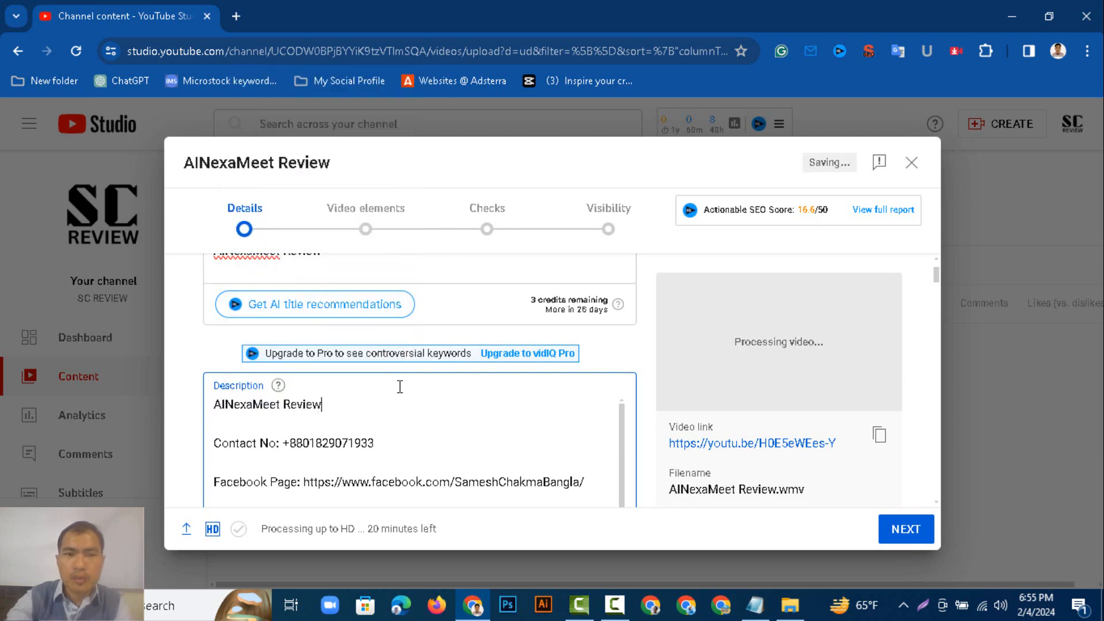
Add a "Feature:" heading on a new line below the title in the description.
{"action": "key", "text": "Return"}
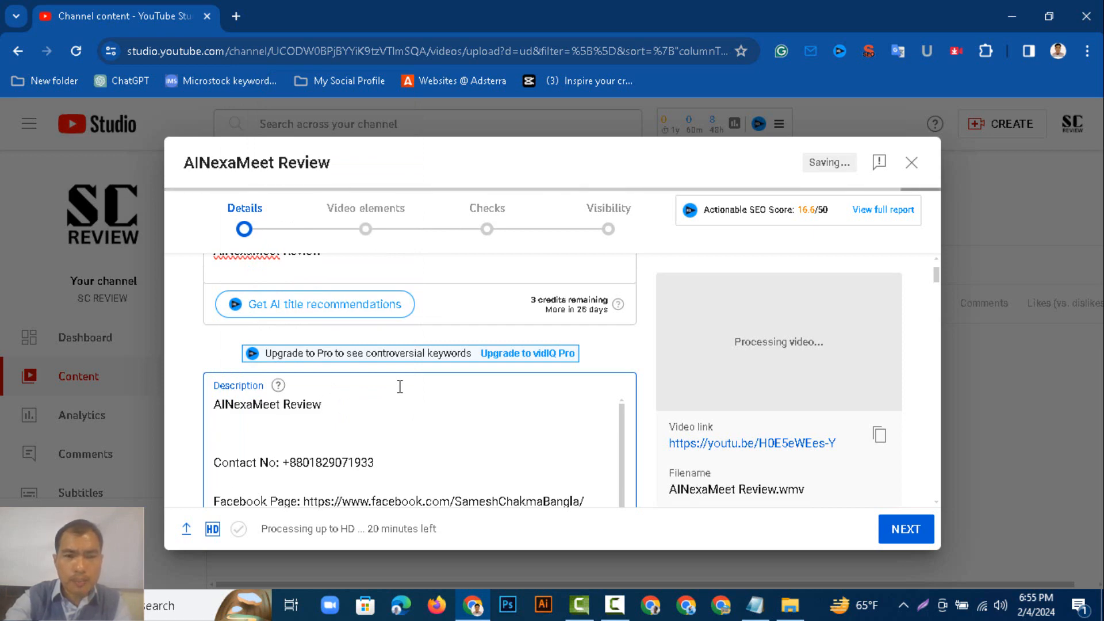
{"action": "key", "text": "Return"}
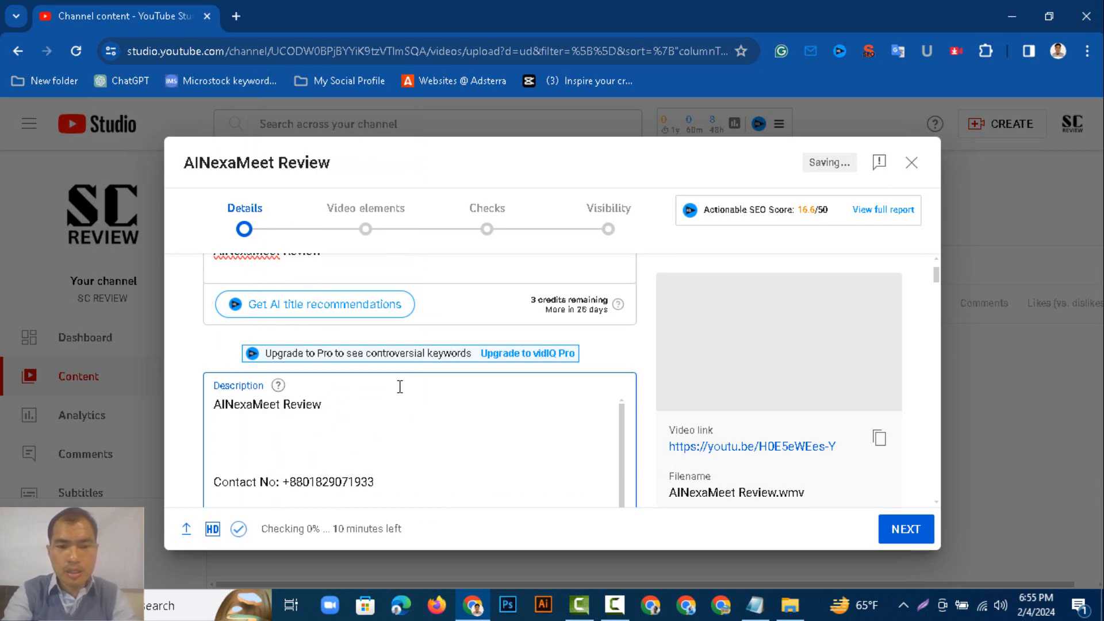
{"action": "type", "text": "Feature"}
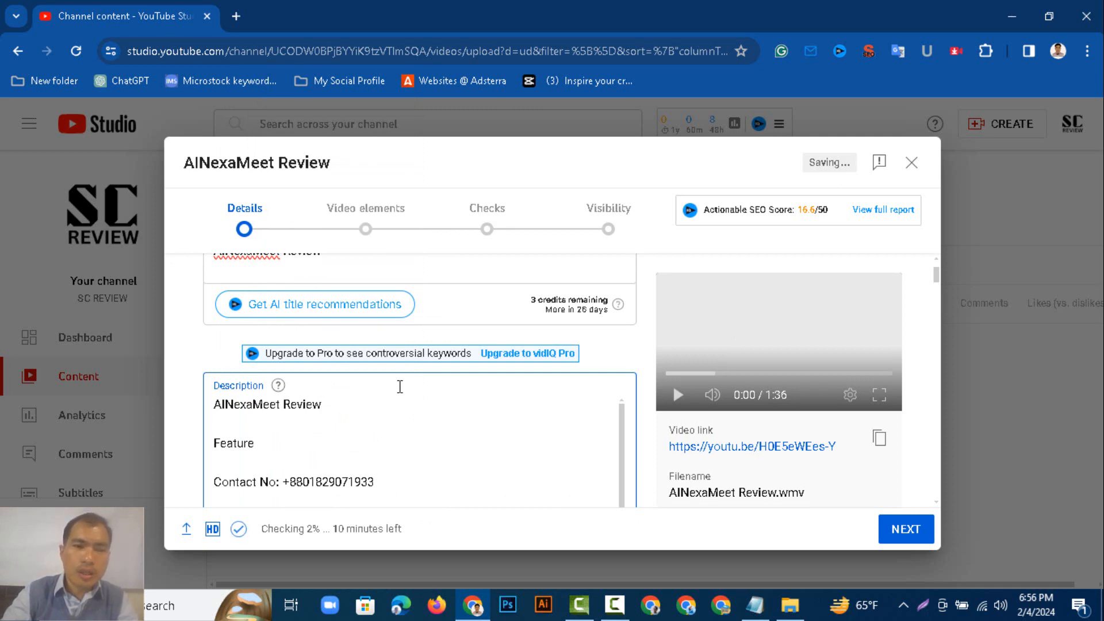
{"action": "type", "text": ":"}
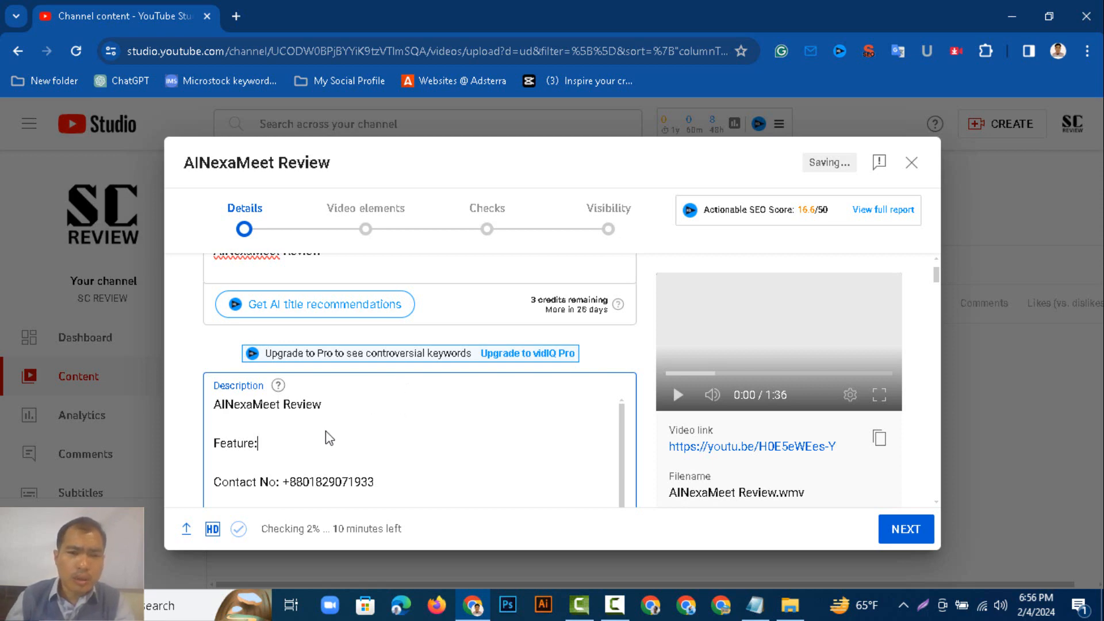
{"action": "key", "text": "Return"}
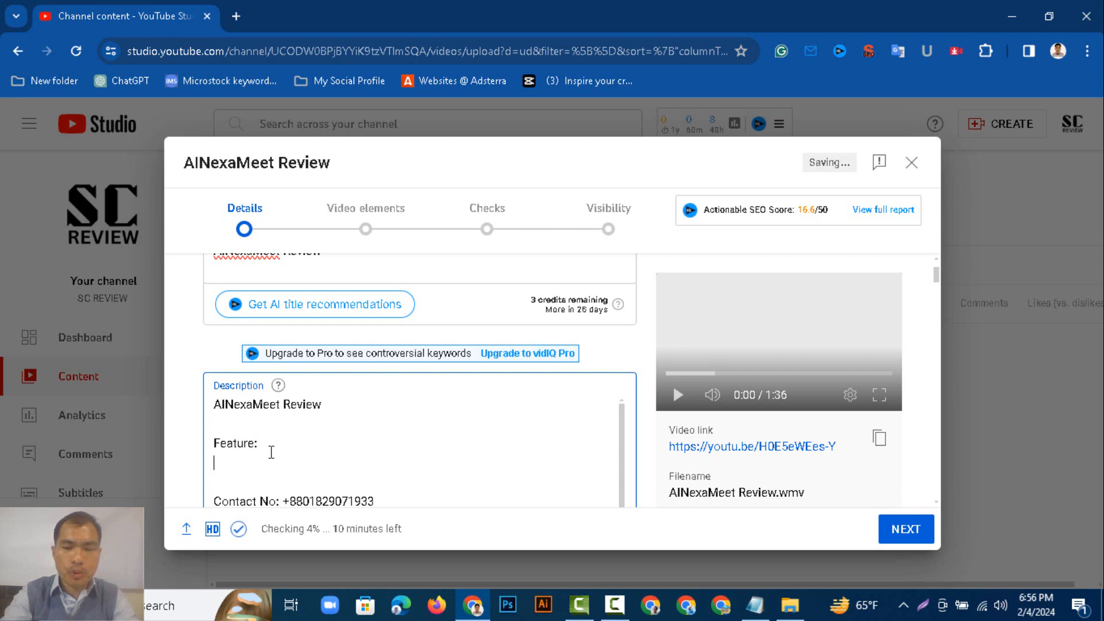
Write the line "More About This AIMexaMeet Review:" under the Feature heading.
{"action": "type", "text": "More"}
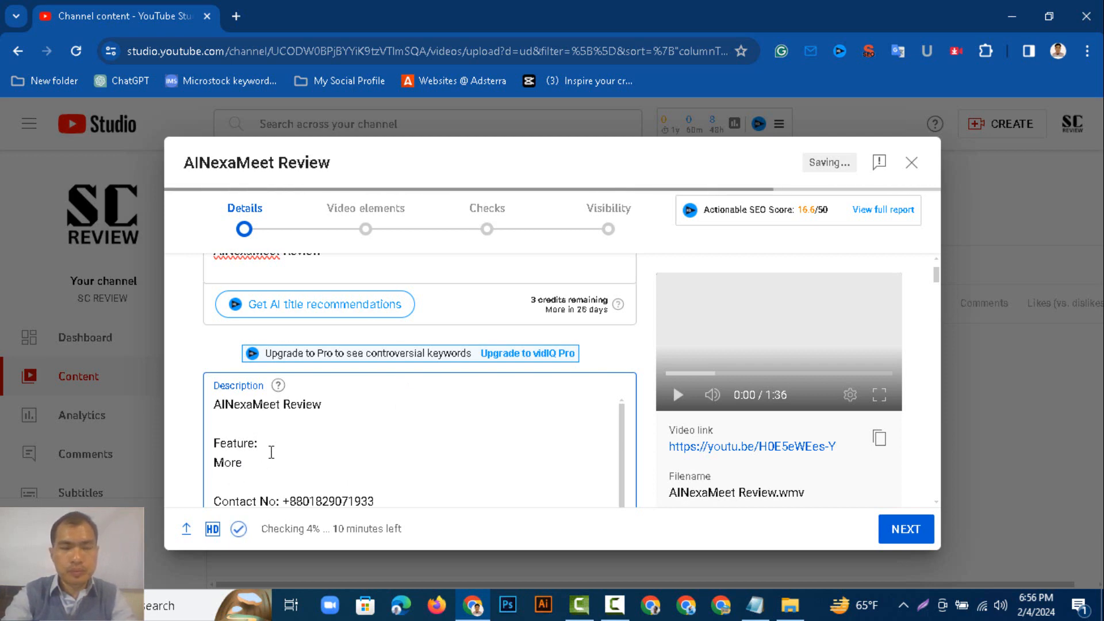
{"action": "type", "text": " info"}
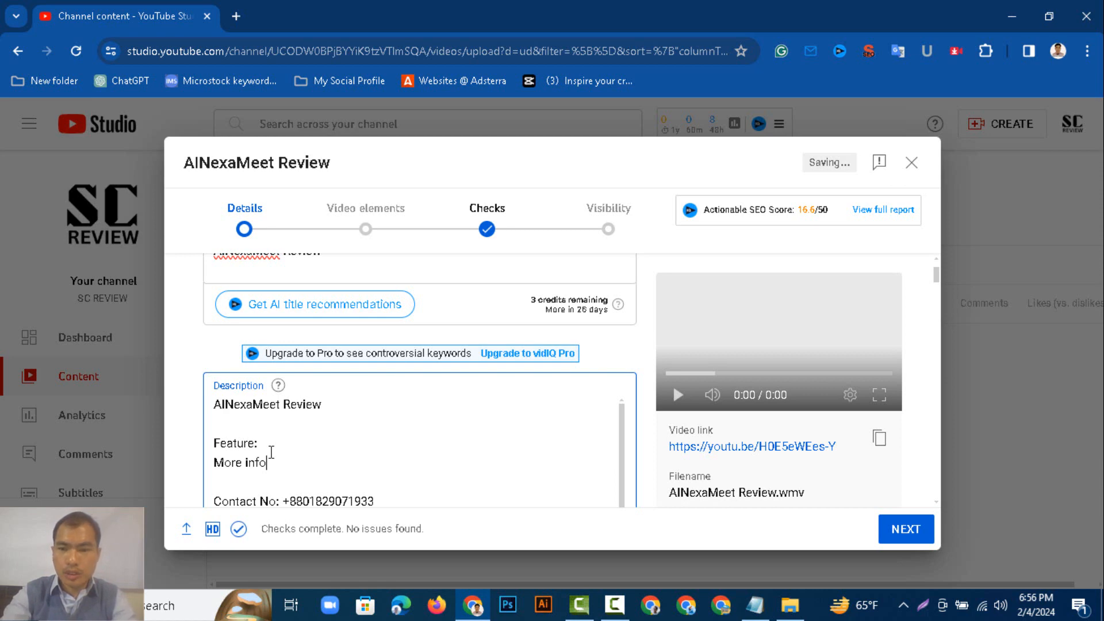
{"action": "key", "text": "BackSpace"}
{"action": "key", "text": "BackSpace"}
{"action": "key", "text": "BackSpace"}
{"action": "key", "text": "BackSpace"}
{"action": "key", "text": "BackSpace"}
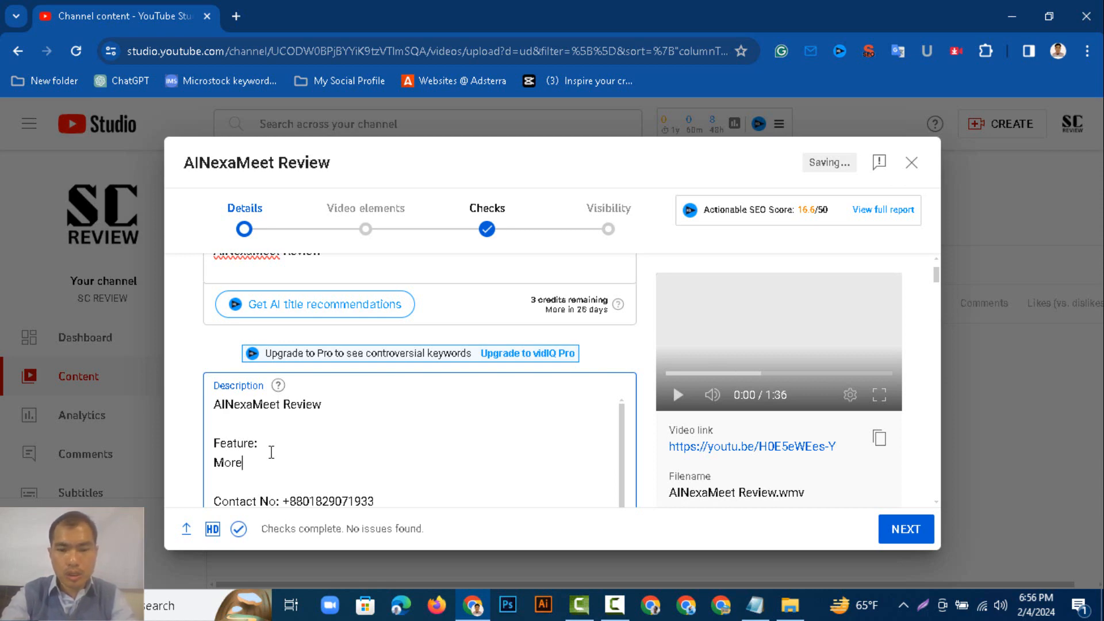
{"action": "type", "text": "About"}
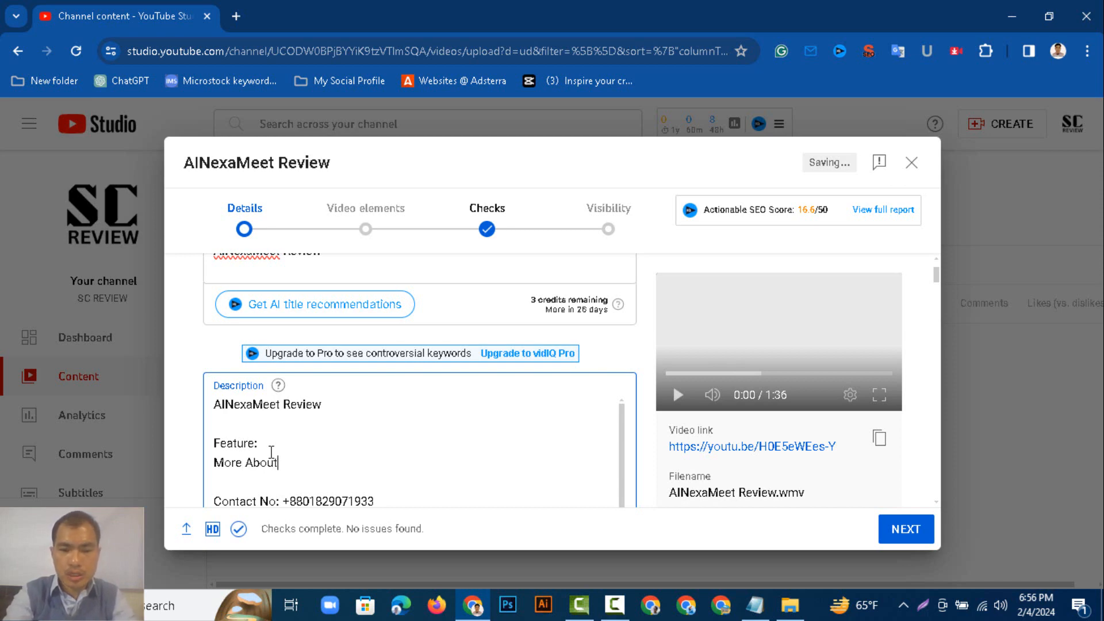
{"action": "type", "text": " This"}
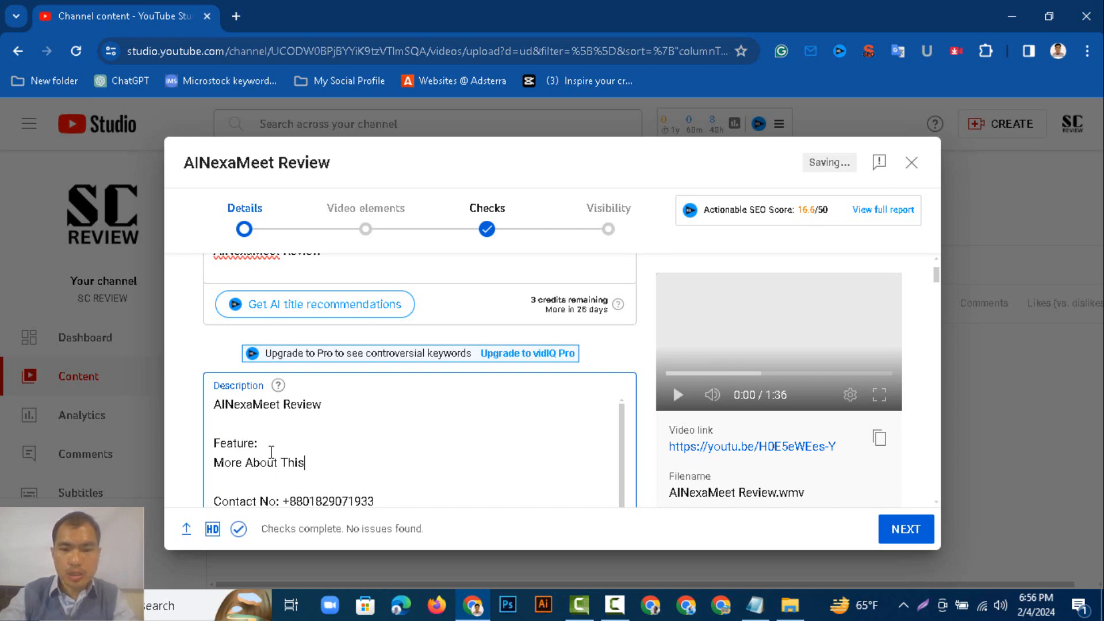
{"action": "type", "text": " AI"}
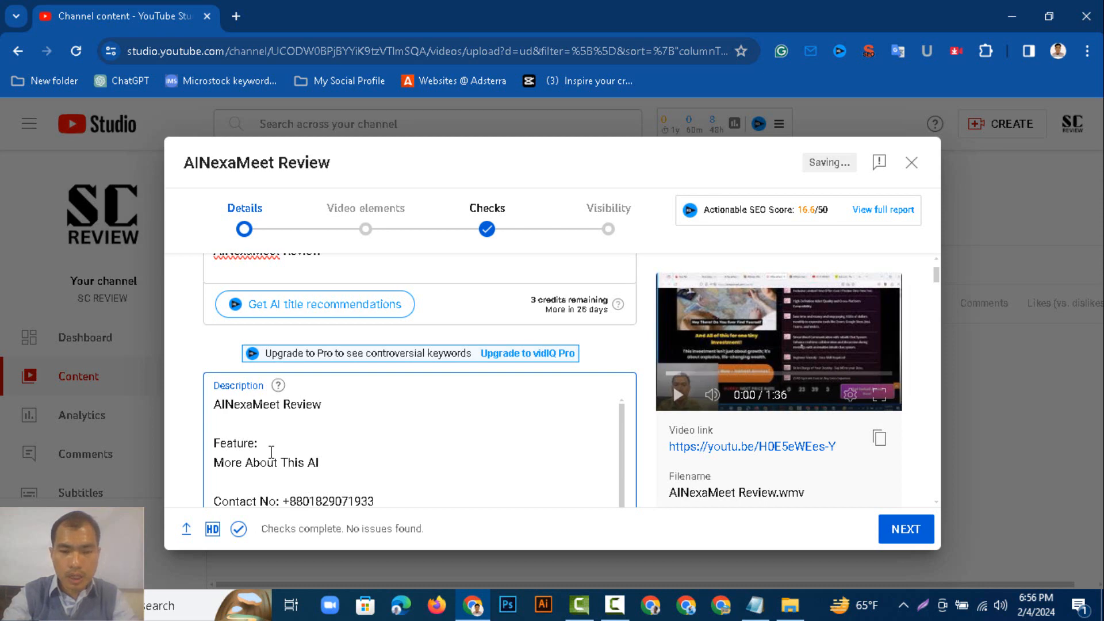
{"action": "type", "text": "M"}
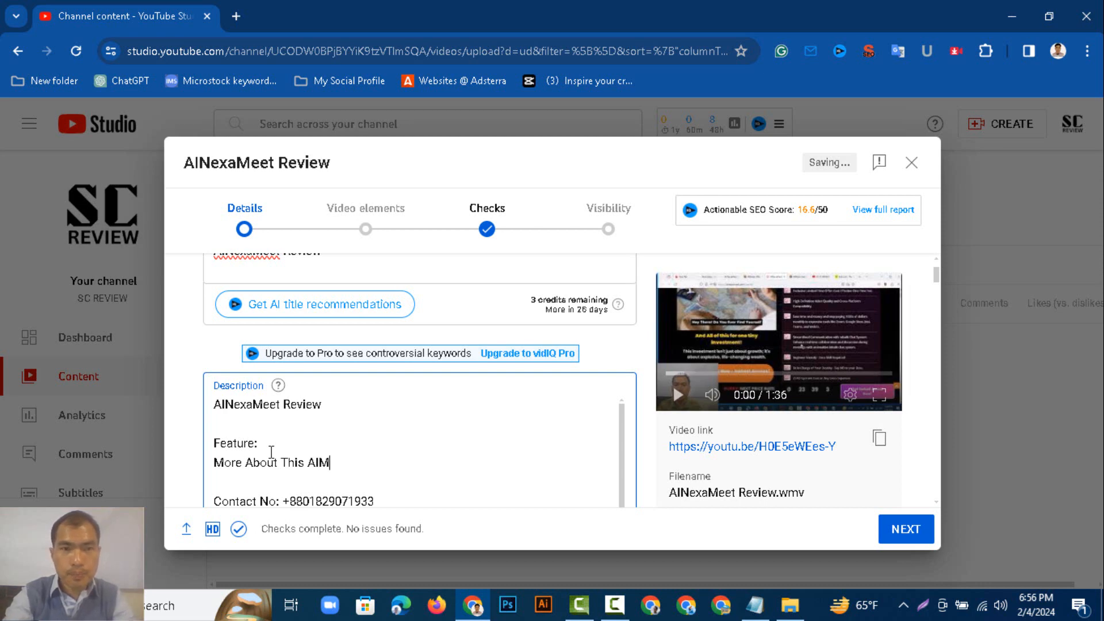
{"action": "type", "text": "exaMeet"}
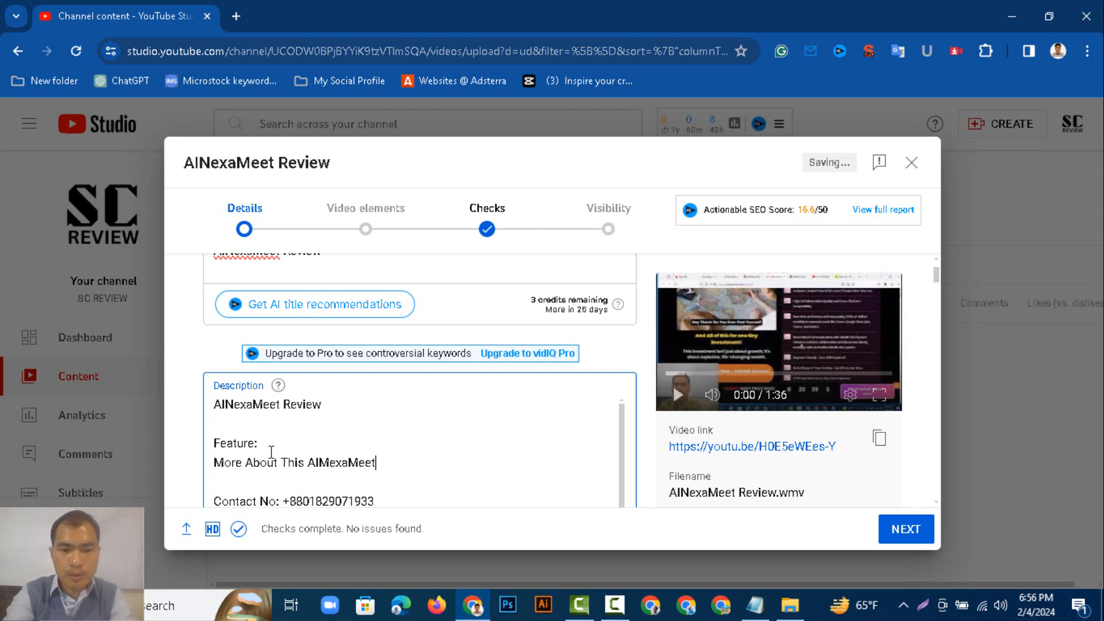
{"action": "type", "text": " Review:"}
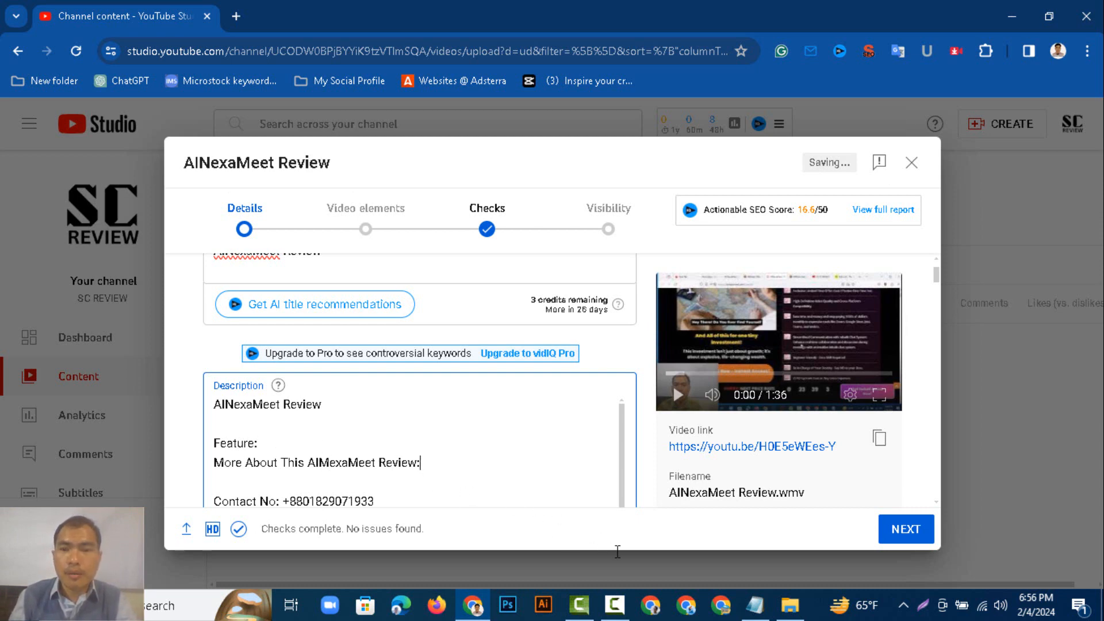
Copy the sc-review.com AINexaMeet review link from the Notepad file.
{"action": "left_click", "coordinate": [754, 607]}
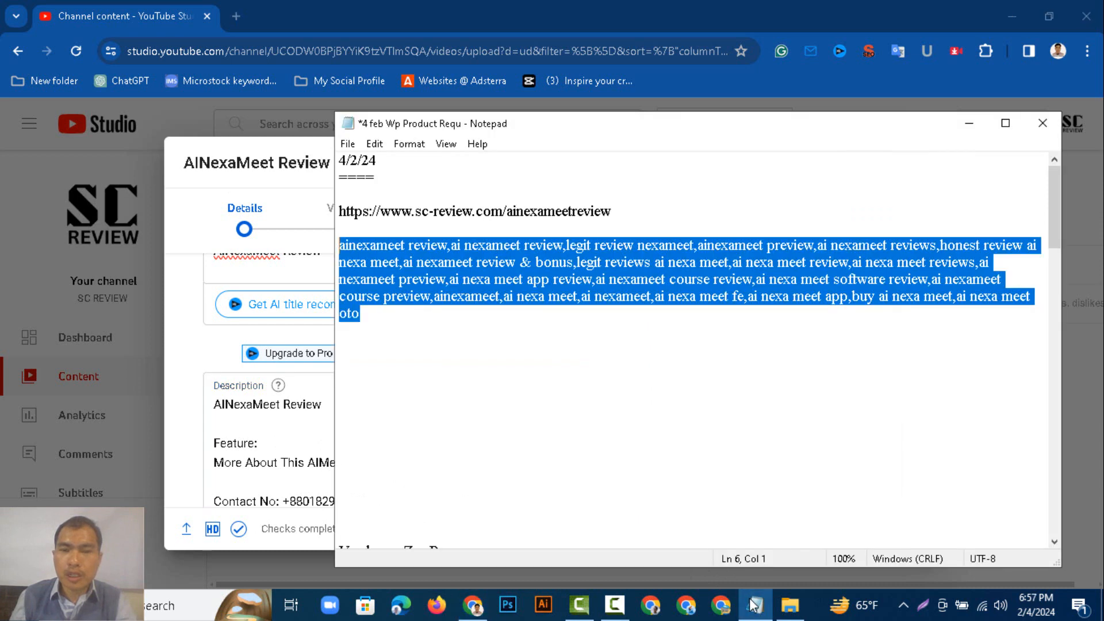
{"action": "left_click", "coordinate": [552, 389]}
{"action": "left_click", "coordinate": [622, 215]}
{"action": "left_click_drag", "start_coordinate": [622, 215], "coordinate": [333, 208]}
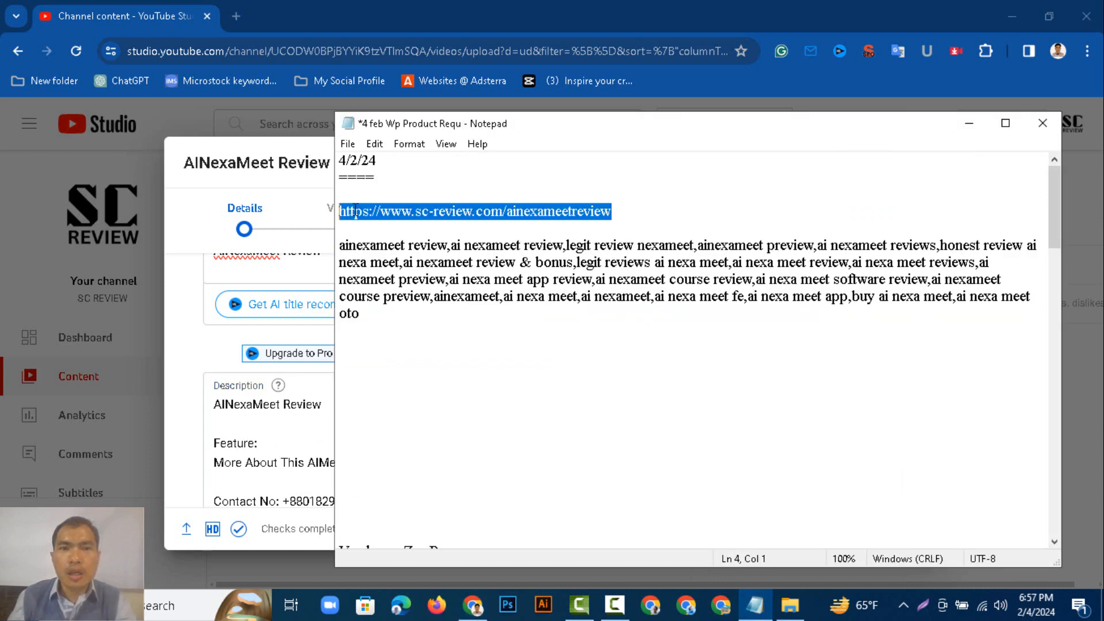
{"action": "right_click", "coordinate": [462, 216]}
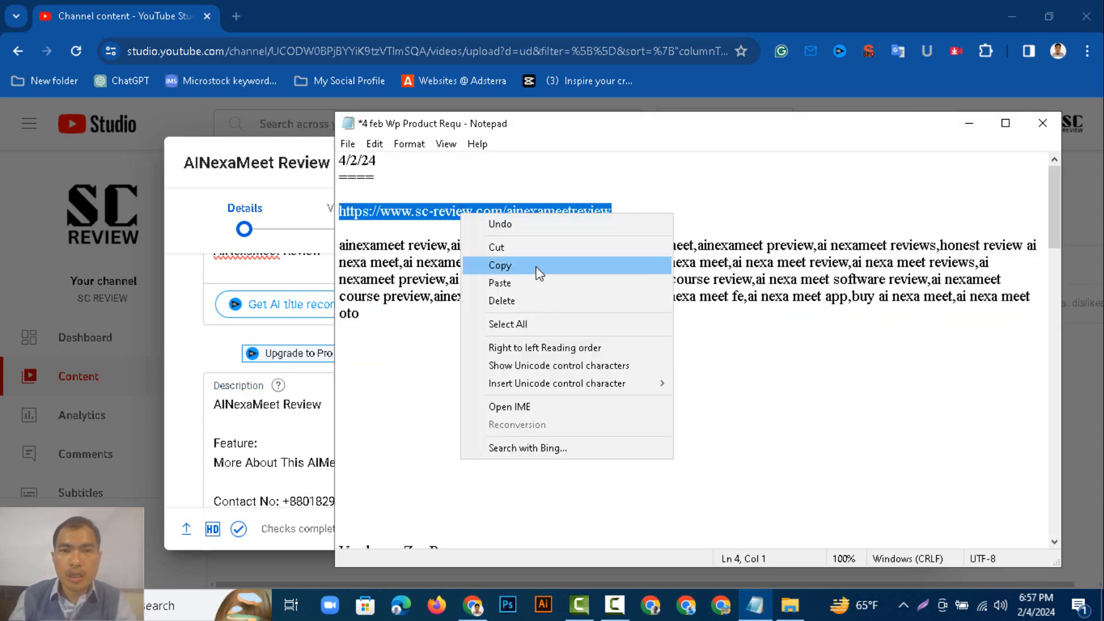
{"action": "left_click", "coordinate": [517, 266]}
Paste the review link at the end of the "More About This AIMexaMeet Review:" line.
{"action": "left_click", "coordinate": [318, 426]}
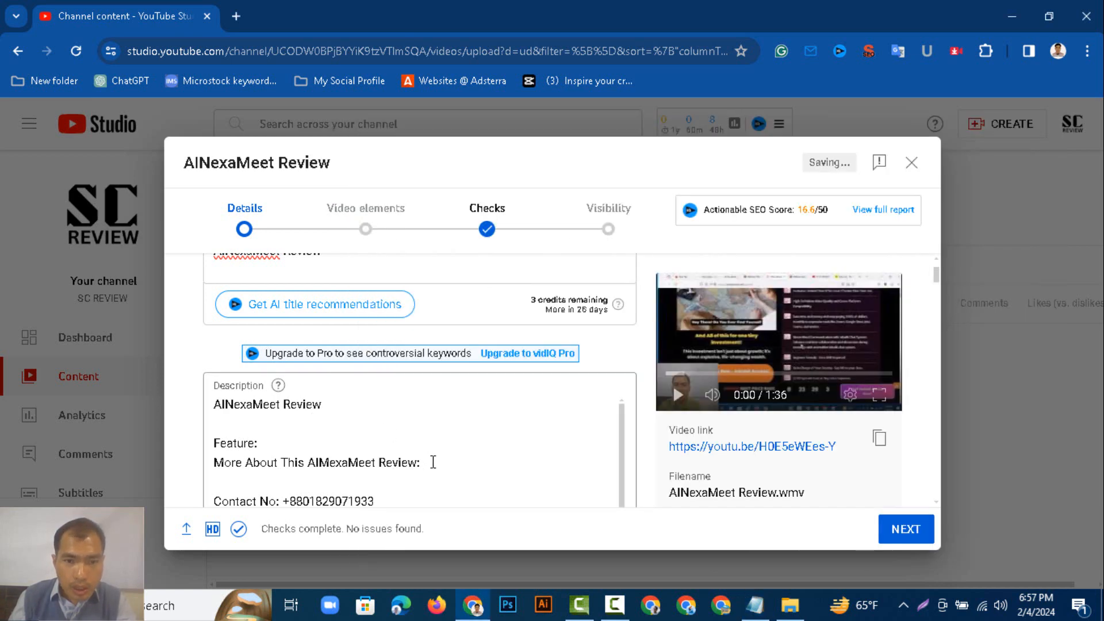
{"action": "left_click", "coordinate": [434, 469]}
{"action": "right_click", "coordinate": [433, 469]}
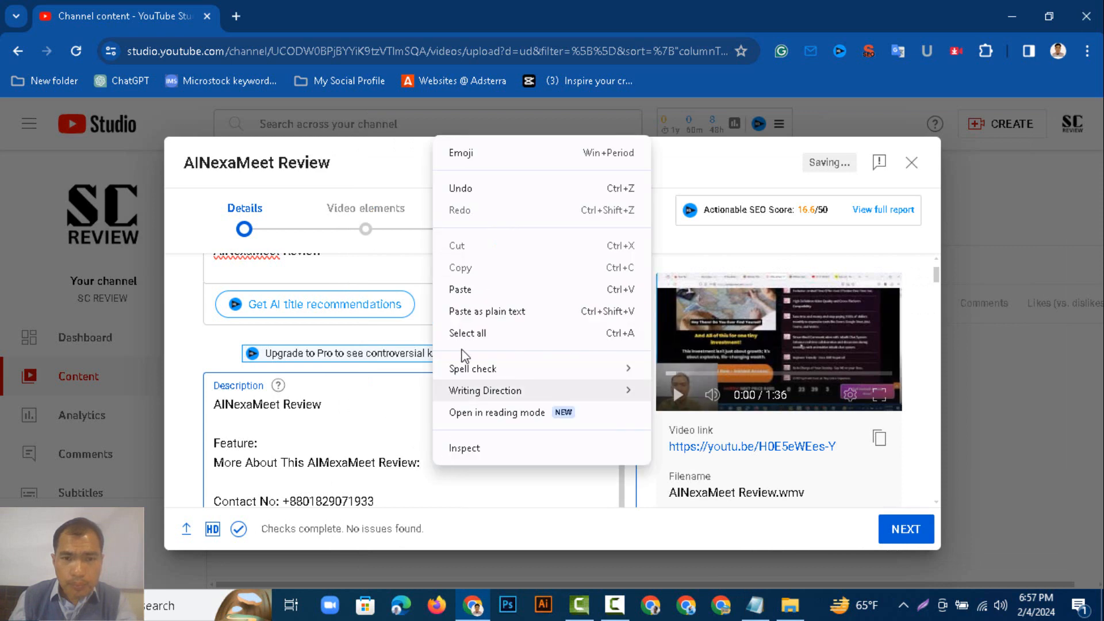
{"action": "left_click", "coordinate": [475, 290]}
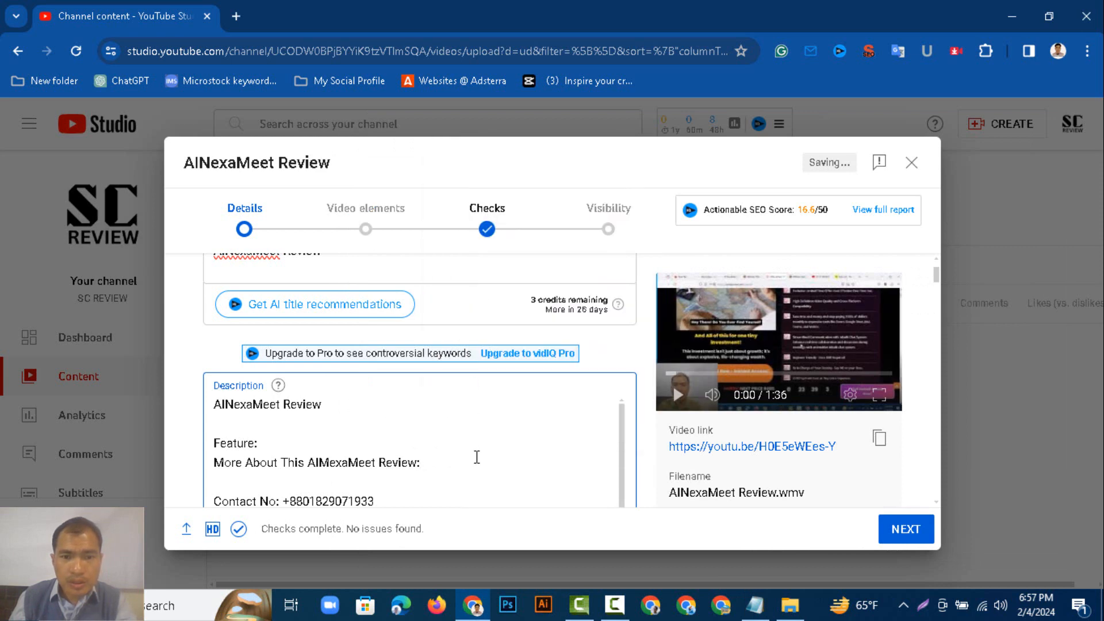
{"action": "key", "text": "ctrl+v"}
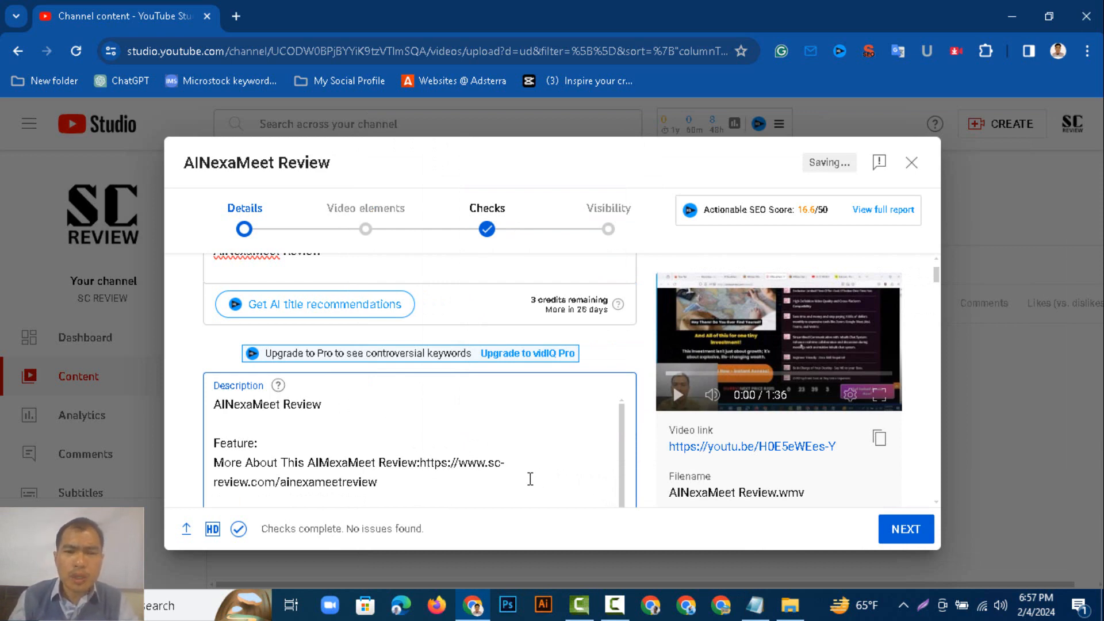
Review the full description text and the remaining details form settings.
{"action": "scroll", "coordinate": [529, 479], "scroll_direction": "down", "scroll_amount": 3}
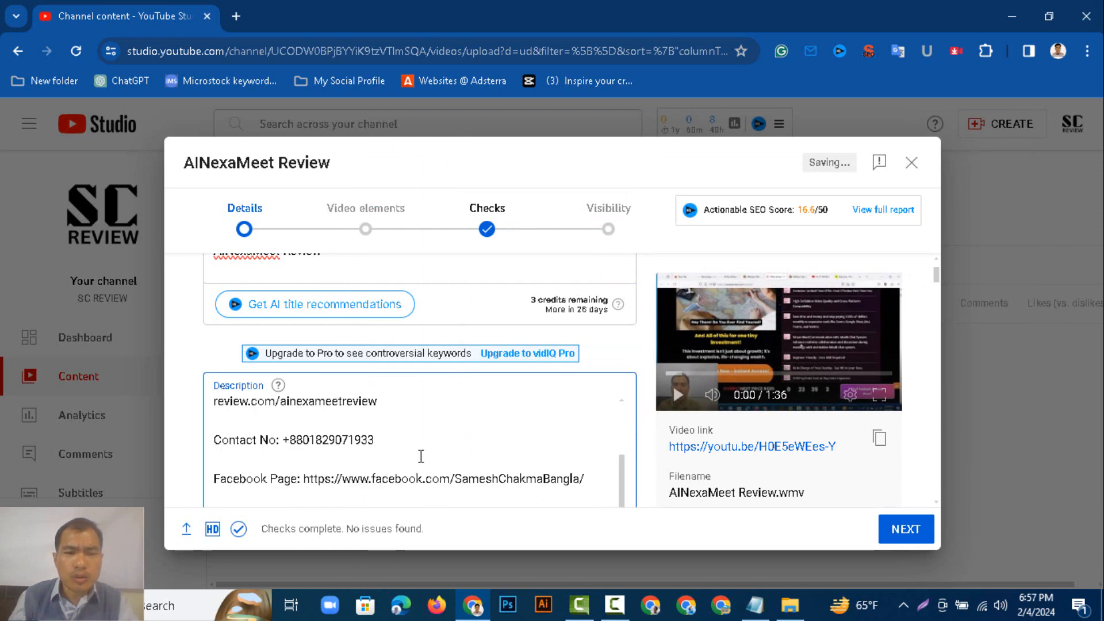
{"action": "scroll", "coordinate": [417, 454], "scroll_direction": "up", "scroll_amount": 5}
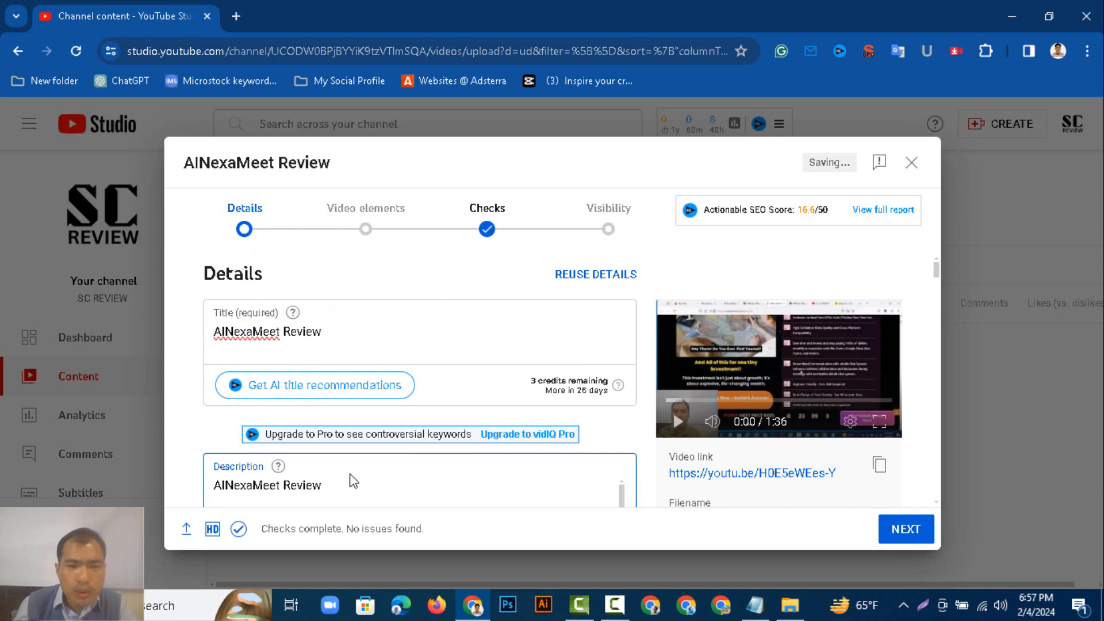
{"action": "scroll", "coordinate": [455, 472], "scroll_direction": "down", "scroll_amount": 5}
{"action": "scroll", "coordinate": [456, 472], "scroll_direction": "down", "scroll_amount": 3}
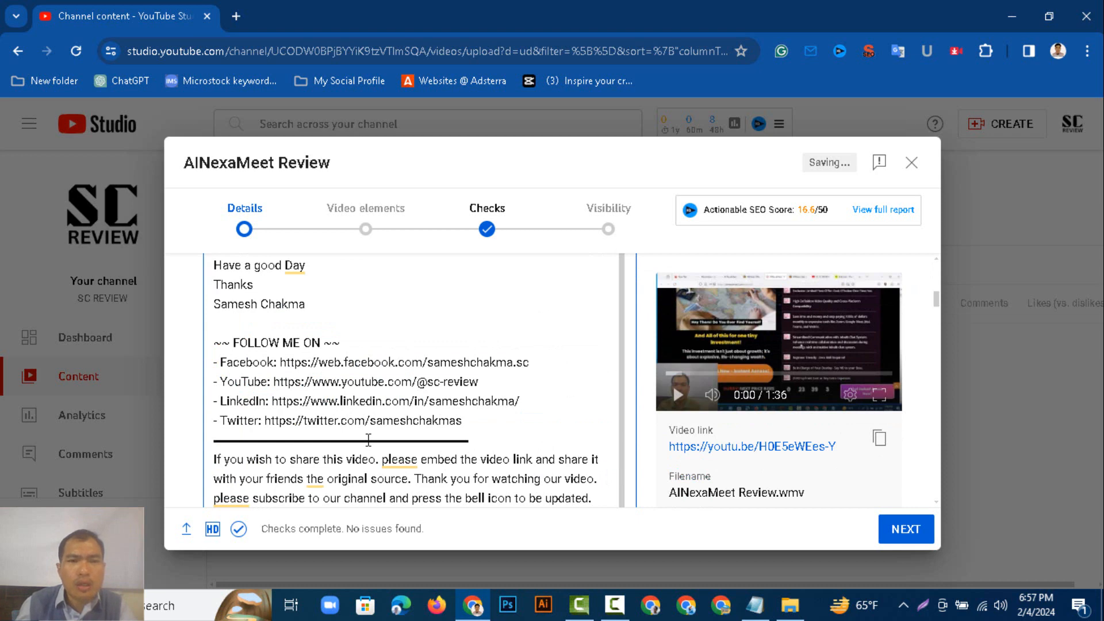
{"action": "scroll", "coordinate": [369, 440], "scroll_direction": "up", "scroll_amount": 10}
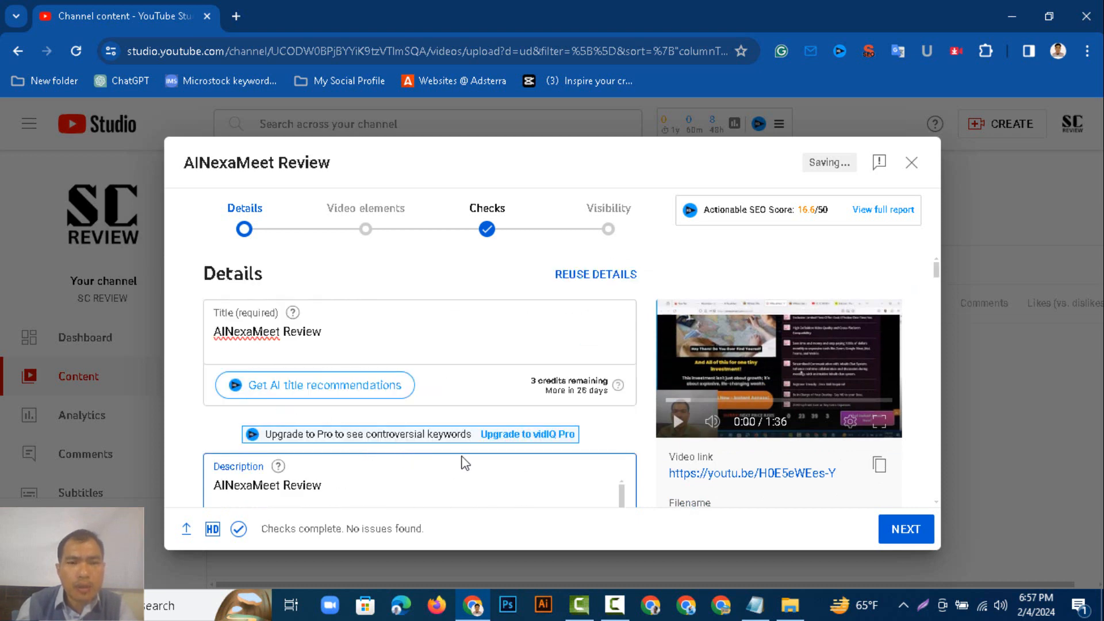
{"action": "scroll", "coordinate": [529, 454], "scroll_direction": "down", "scroll_amount": 5}
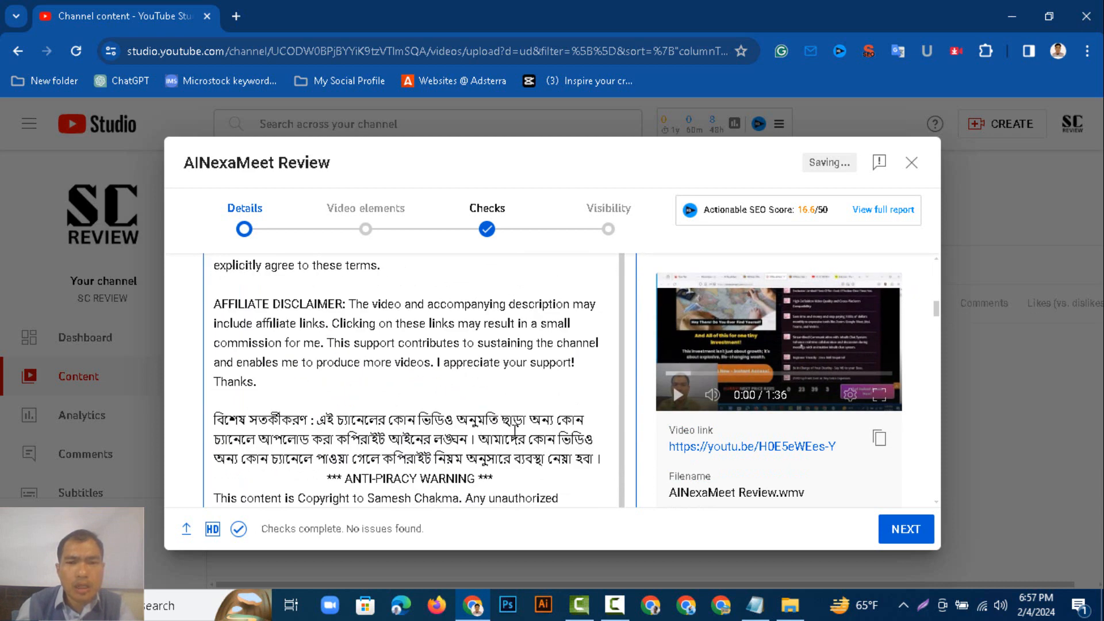
{"action": "scroll", "coordinate": [441, 440], "scroll_direction": "down", "scroll_amount": 10}
{"action": "scroll", "coordinate": [439, 437], "scroll_direction": "up", "scroll_amount": 1}
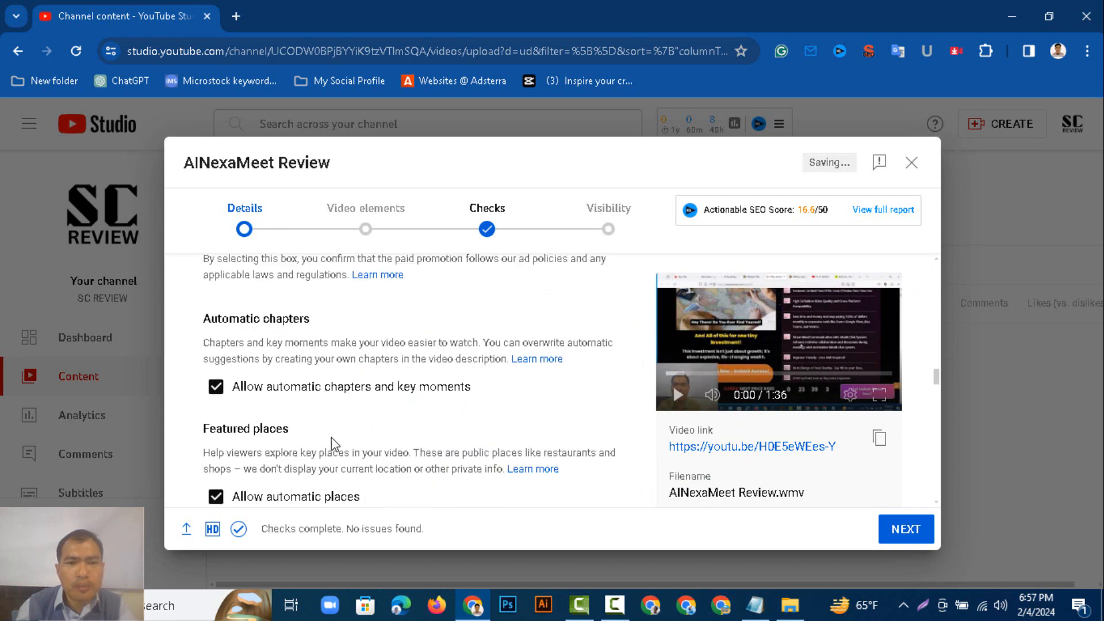
{"action": "scroll", "coordinate": [444, 391], "scroll_direction": "up", "scroll_amount": 10}
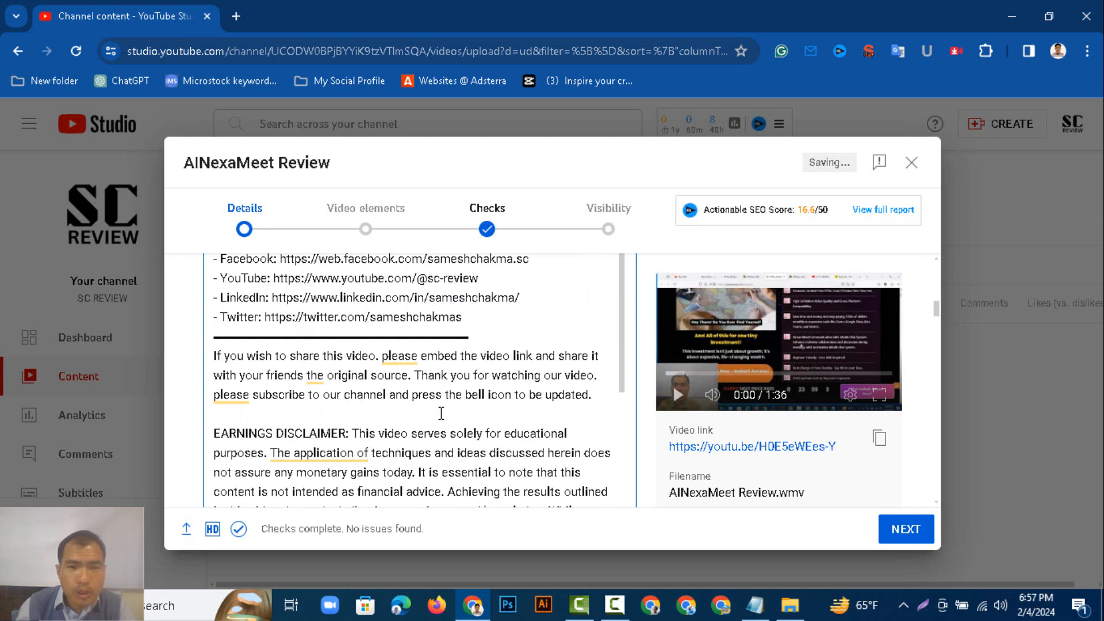
Upload the "AINexaMeet Review" image from the SC-REVIEW folder as the video's thumbnail.
{"action": "scroll", "coordinate": [443, 417], "scroll_direction": "down", "scroll_amount": 10}
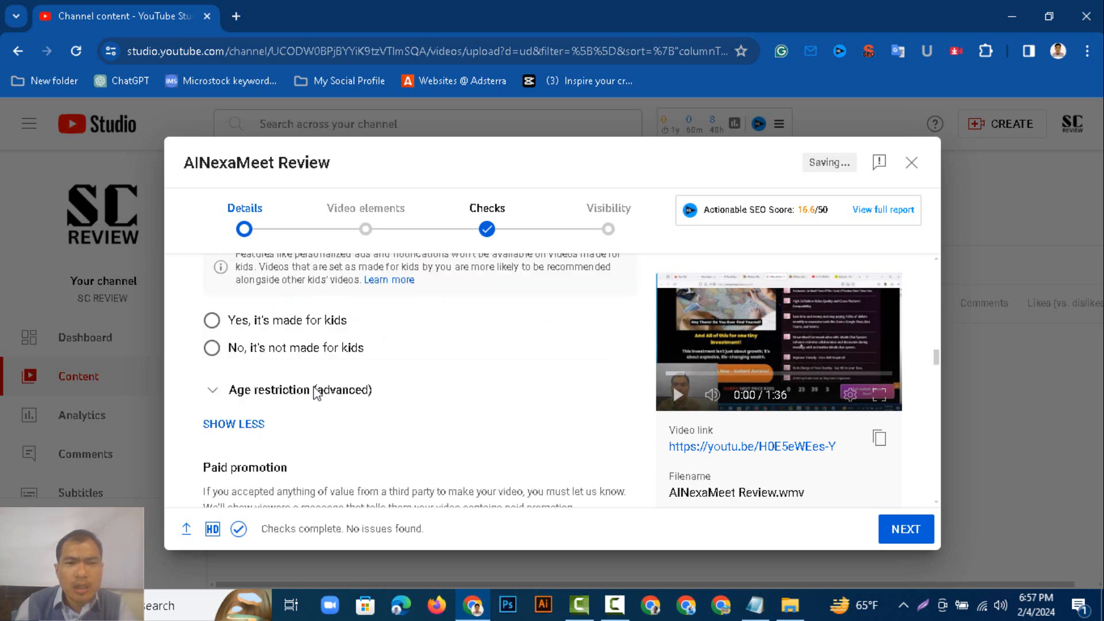
{"action": "scroll", "coordinate": [316, 391], "scroll_direction": "up", "scroll_amount": 8}
{"action": "scroll", "coordinate": [272, 413], "scroll_direction": "up", "scroll_amount": 5}
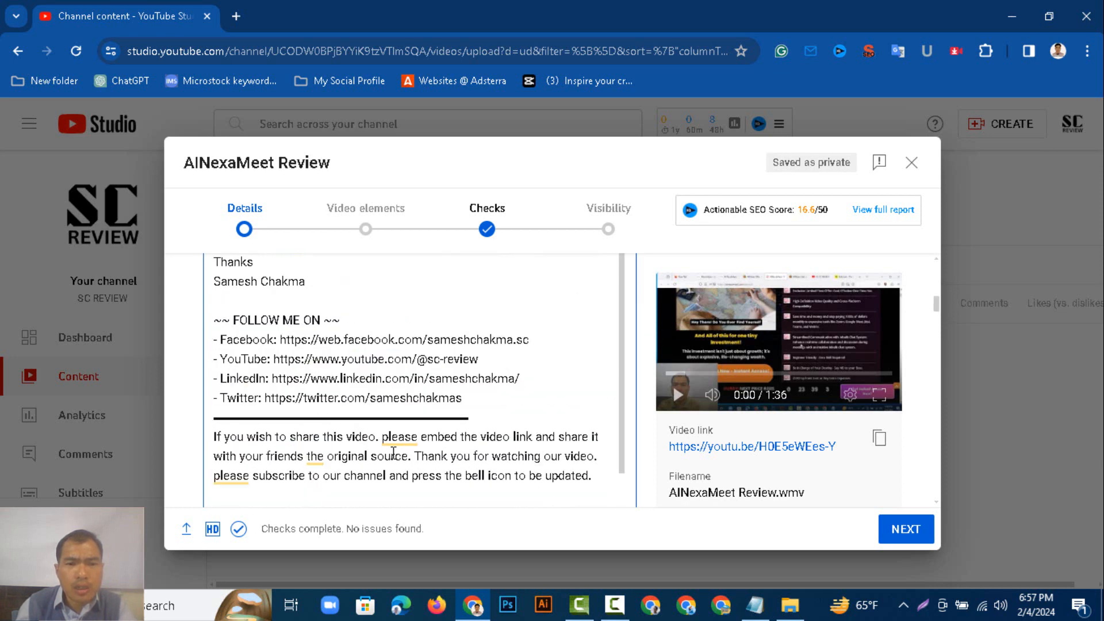
{"action": "scroll", "coordinate": [420, 453], "scroll_direction": "down", "scroll_amount": 5}
{"action": "scroll", "coordinate": [414, 440], "scroll_direction": "down", "scroll_amount": 3}
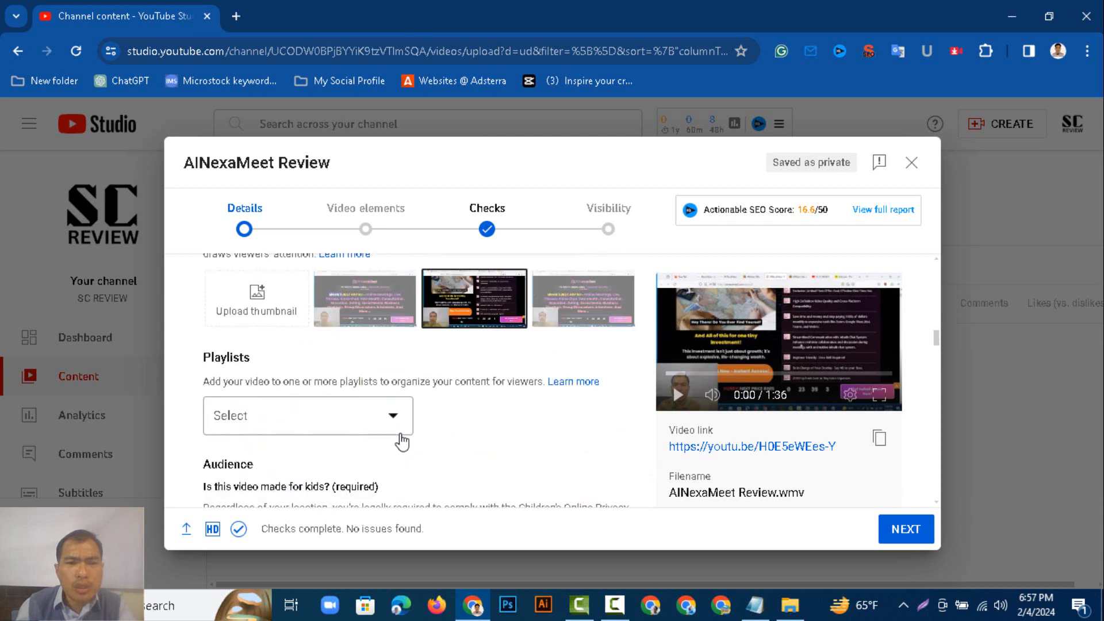
{"action": "left_click", "coordinate": [257, 305]}
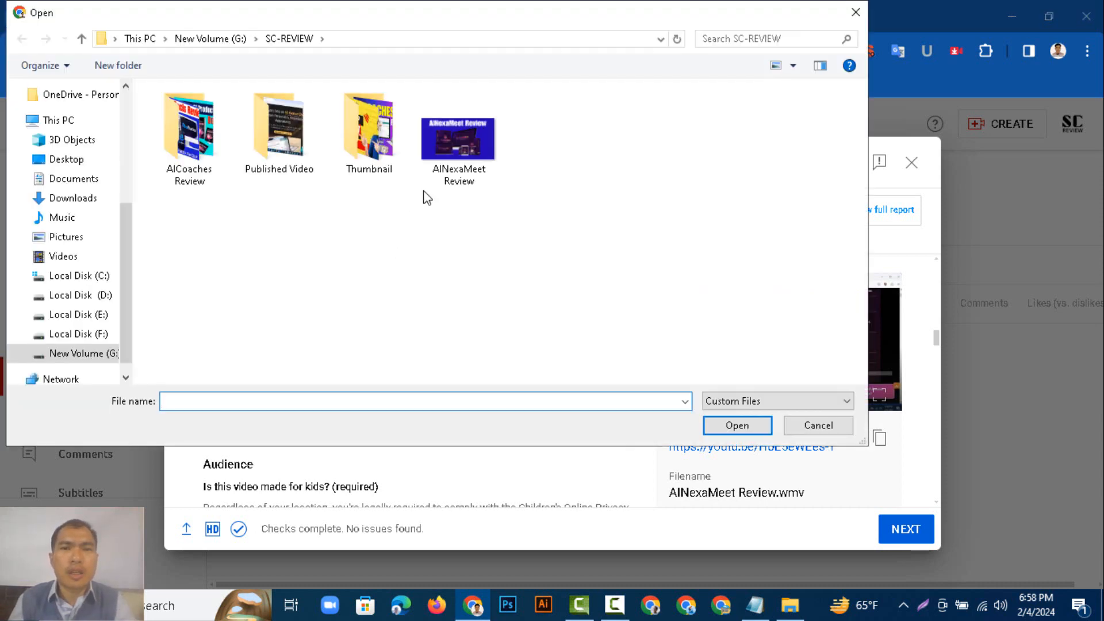
{"action": "left_click", "coordinate": [443, 174]}
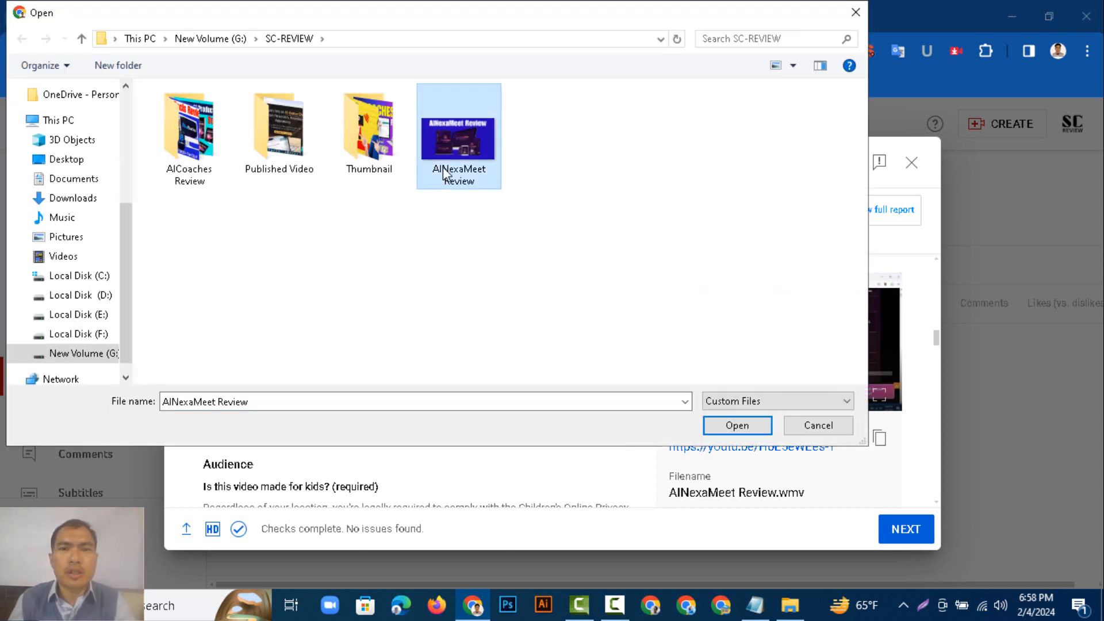
{"action": "left_click", "coordinate": [734, 428]}
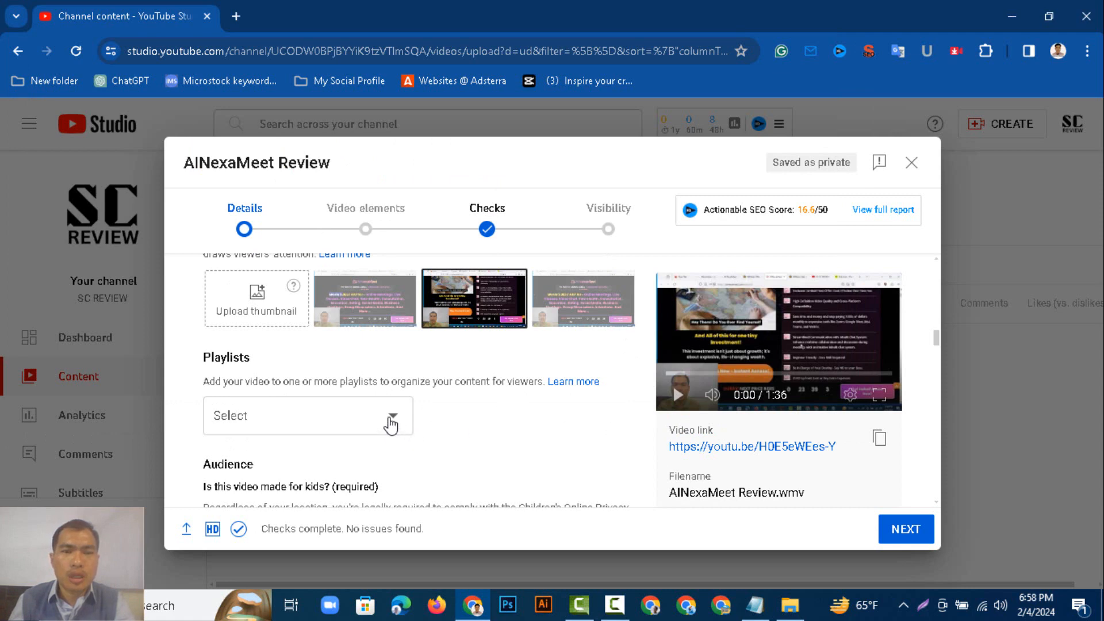
Add the video to the Software Review playlist and mark it as not made for kids.
{"action": "left_click", "coordinate": [391, 424]}
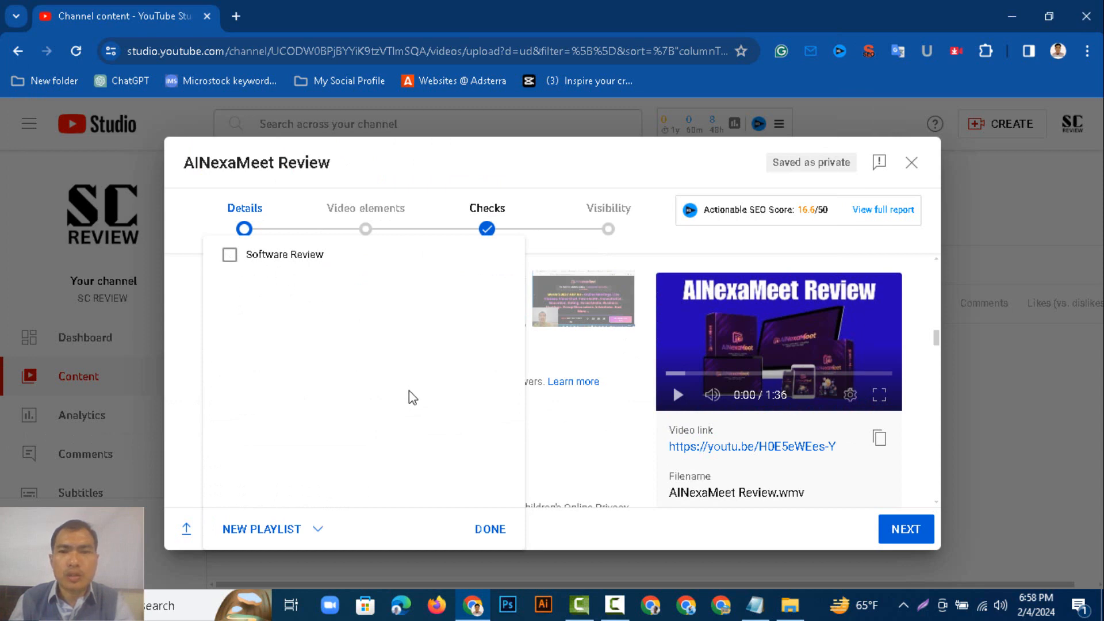
{"action": "left_click", "coordinate": [230, 254]}
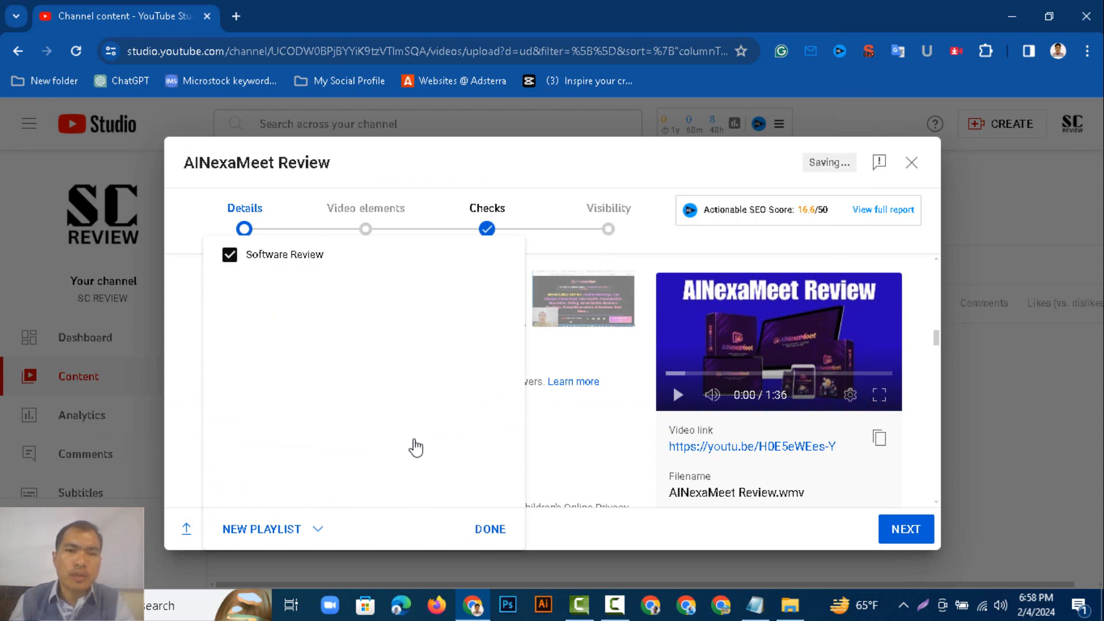
{"action": "scroll", "coordinate": [415, 447], "scroll_direction": "down", "scroll_amount": 4}
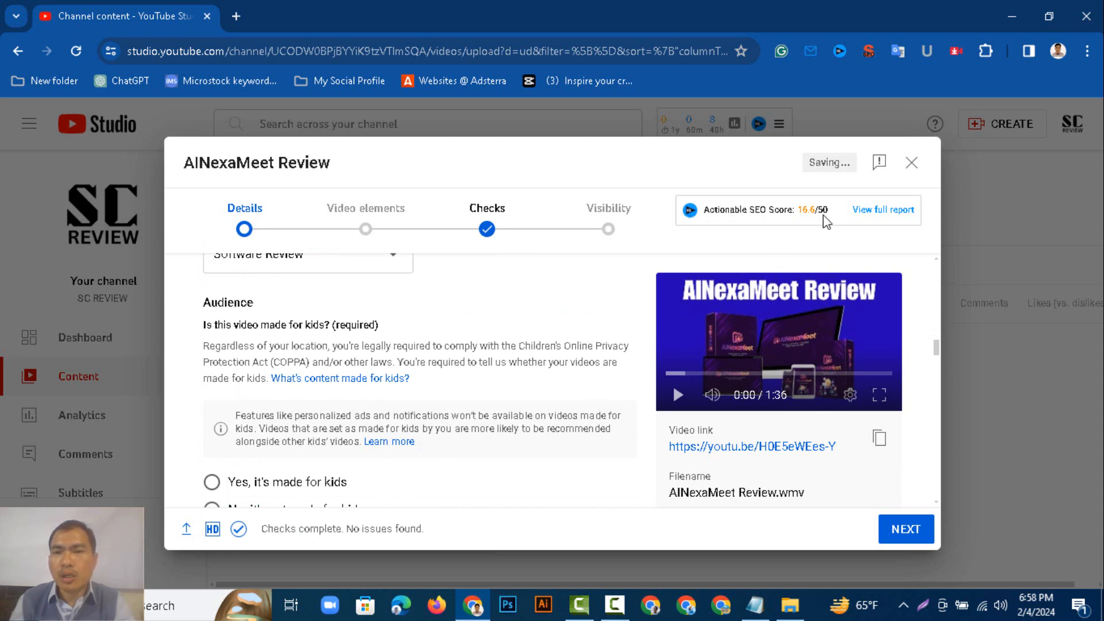
{"action": "scroll", "coordinate": [826, 221], "scroll_direction": "down", "scroll_amount": 3}
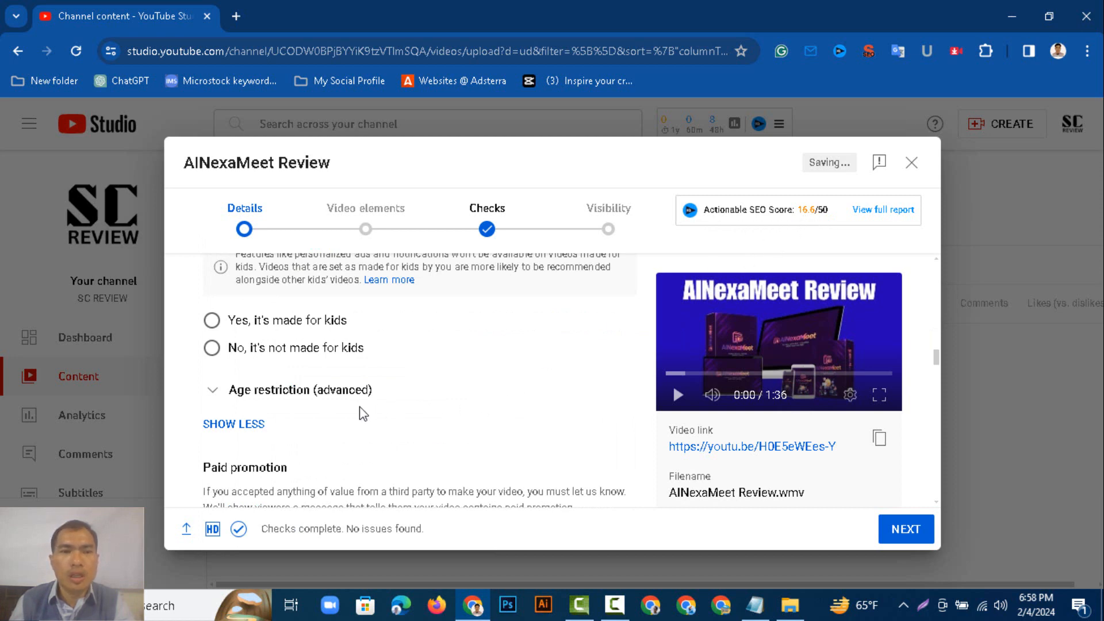
{"action": "left_click", "coordinate": [212, 348]}
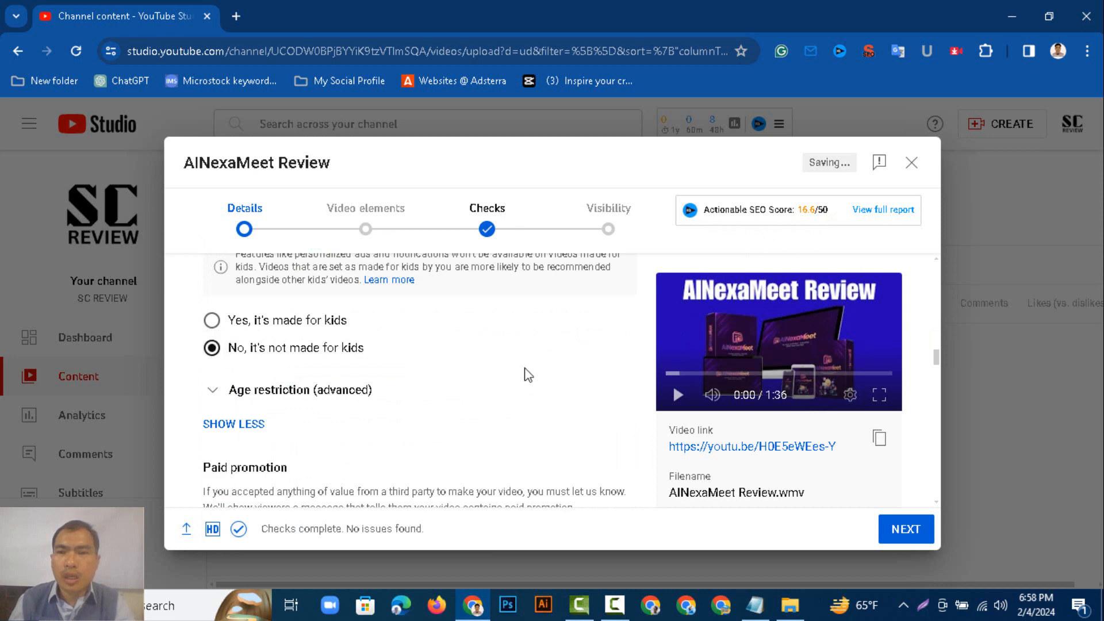
{"action": "left_click", "coordinate": [230, 427]}
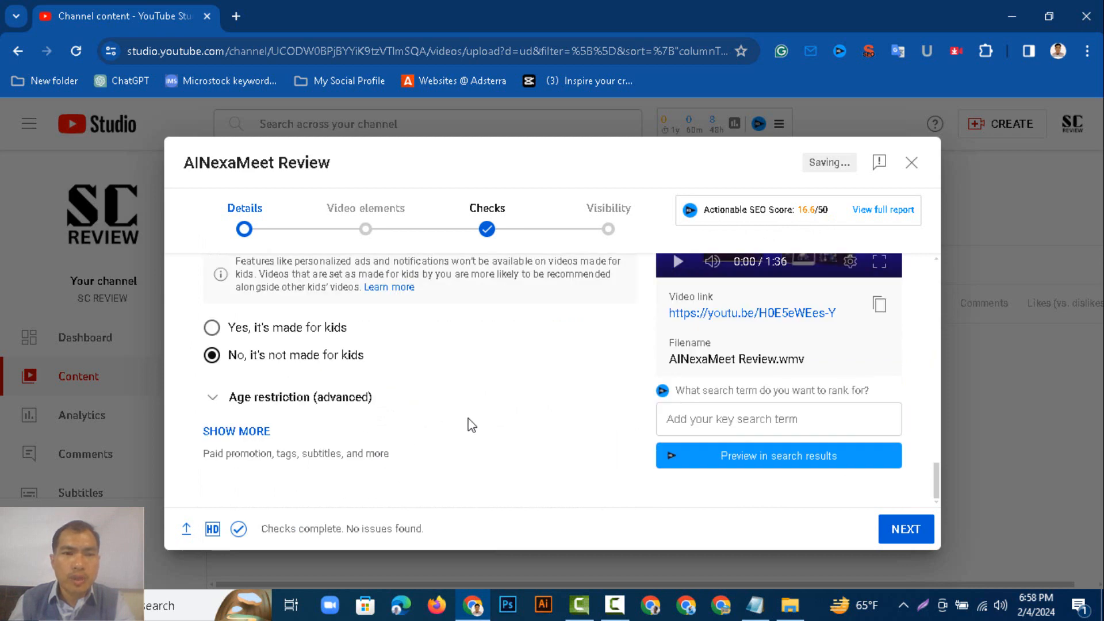
{"action": "scroll", "coordinate": [263, 446], "scroll_direction": "up", "scroll_amount": 5}
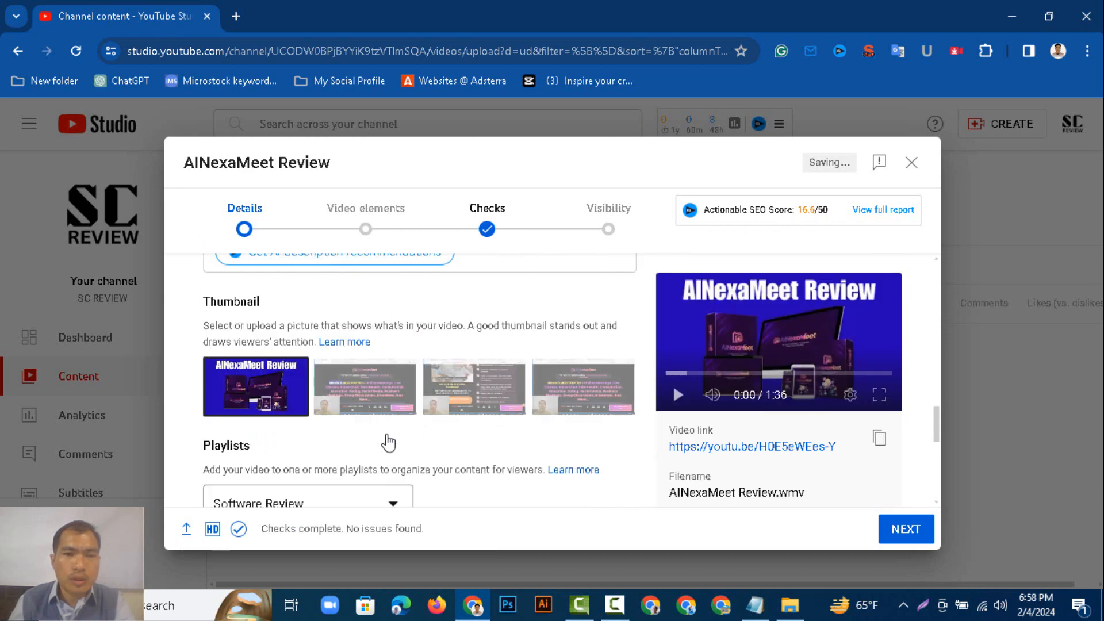
{"action": "scroll", "coordinate": [388, 442], "scroll_direction": "up", "scroll_amount": 4}
{"action": "scroll", "coordinate": [389, 442], "scroll_direction": "down", "scroll_amount": 1}
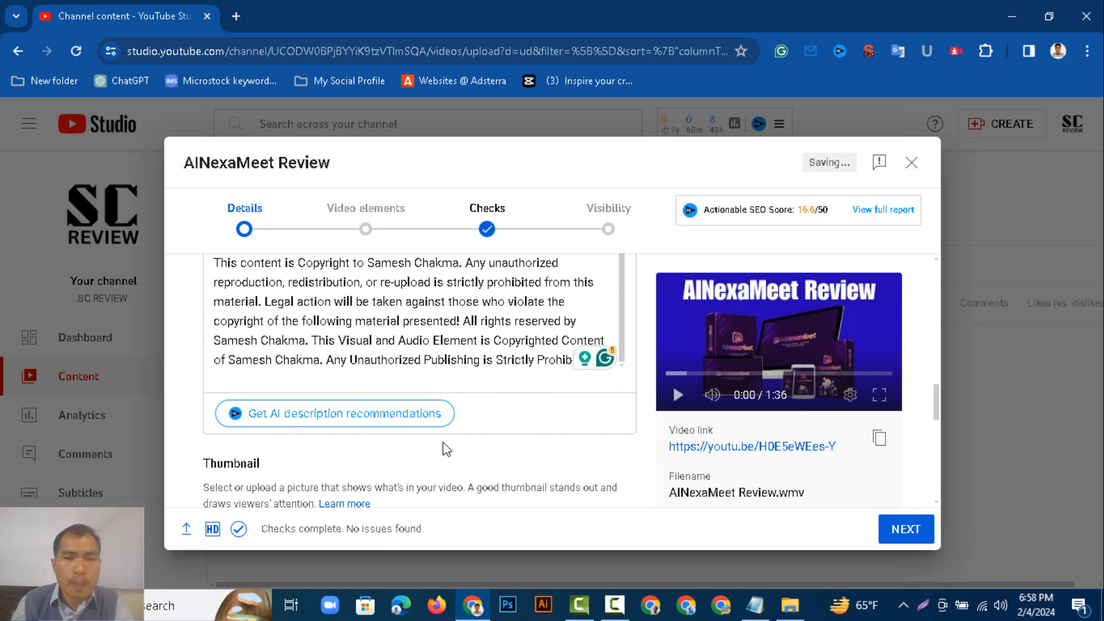
{"action": "scroll", "coordinate": [492, 406], "scroll_direction": "down", "scroll_amount": 6}
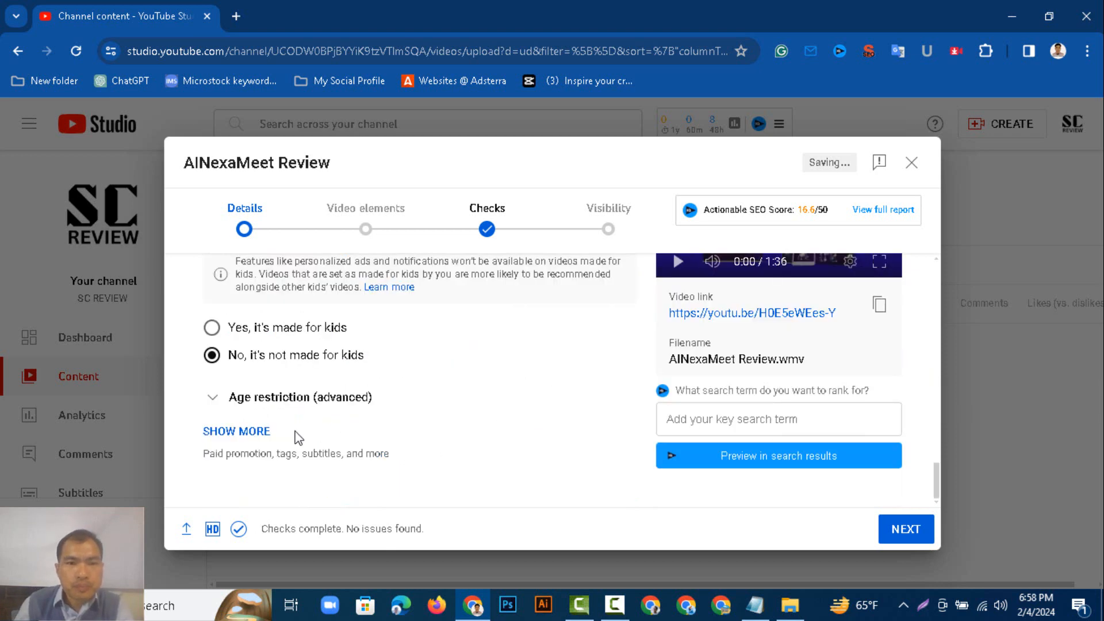
{"action": "left_click", "coordinate": [259, 438]}
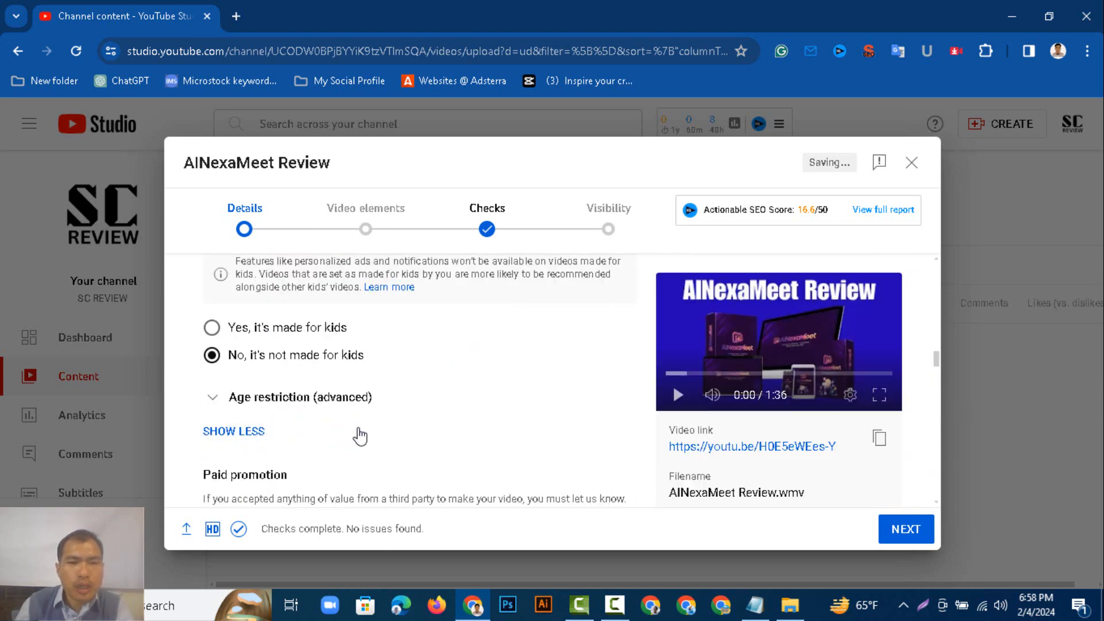
Clear all existing tags from the Tags field.
{"action": "scroll", "coordinate": [361, 437], "scroll_direction": "down", "scroll_amount": 12}
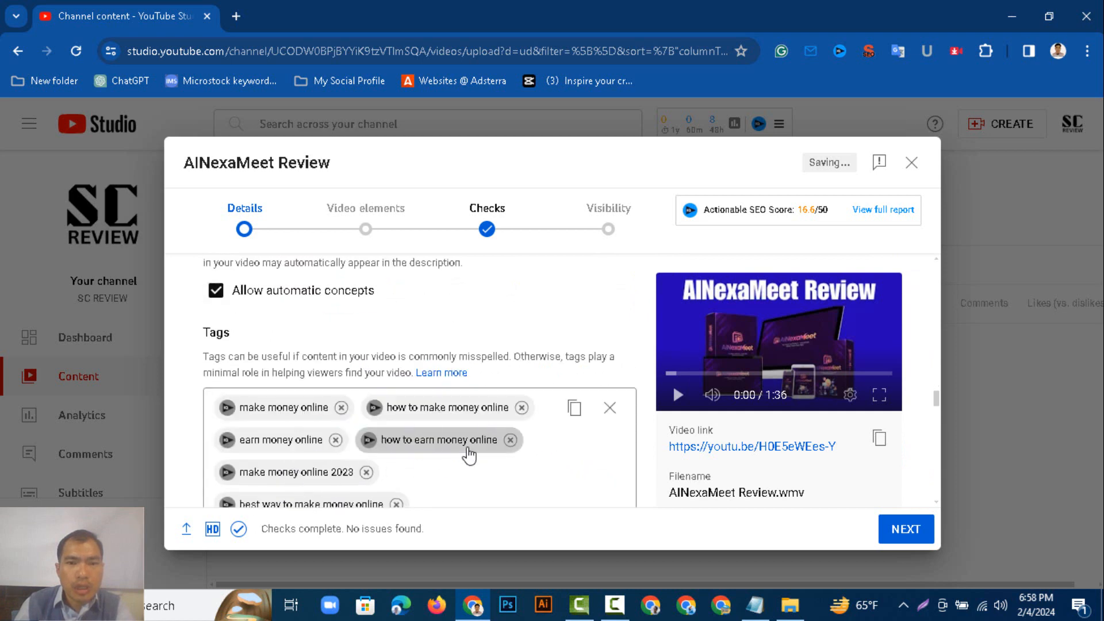
{"action": "scroll", "coordinate": [604, 428], "scroll_direction": "up", "scroll_amount": 2}
{"action": "scroll", "coordinate": [587, 428], "scroll_direction": "down", "scroll_amount": 4}
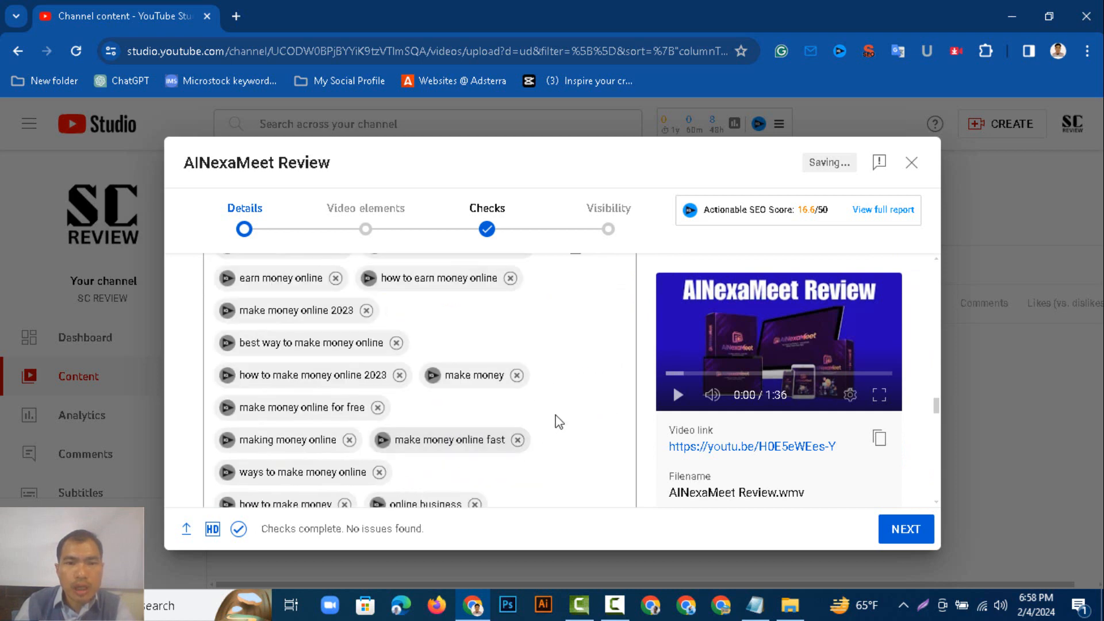
{"action": "scroll", "coordinate": [570, 406], "scroll_direction": "up", "scroll_amount": 3}
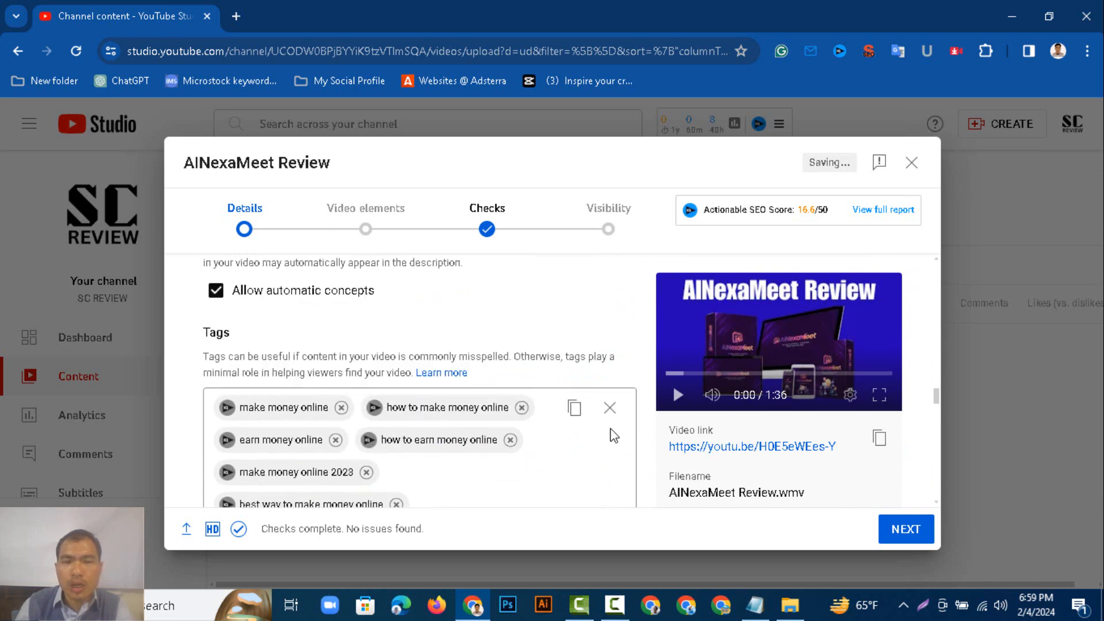
Copy the comma-separated AINexaMeet tag list from the Notepad file.
{"action": "left_click", "coordinate": [755, 605]}
{"action": "left_click", "coordinate": [451, 349]}
{"action": "left_click_drag", "start_coordinate": [385, 322], "coordinate": [339, 246]}
{"action": "right_click", "coordinate": [385, 263]}
{"action": "left_click", "coordinate": [426, 322]}
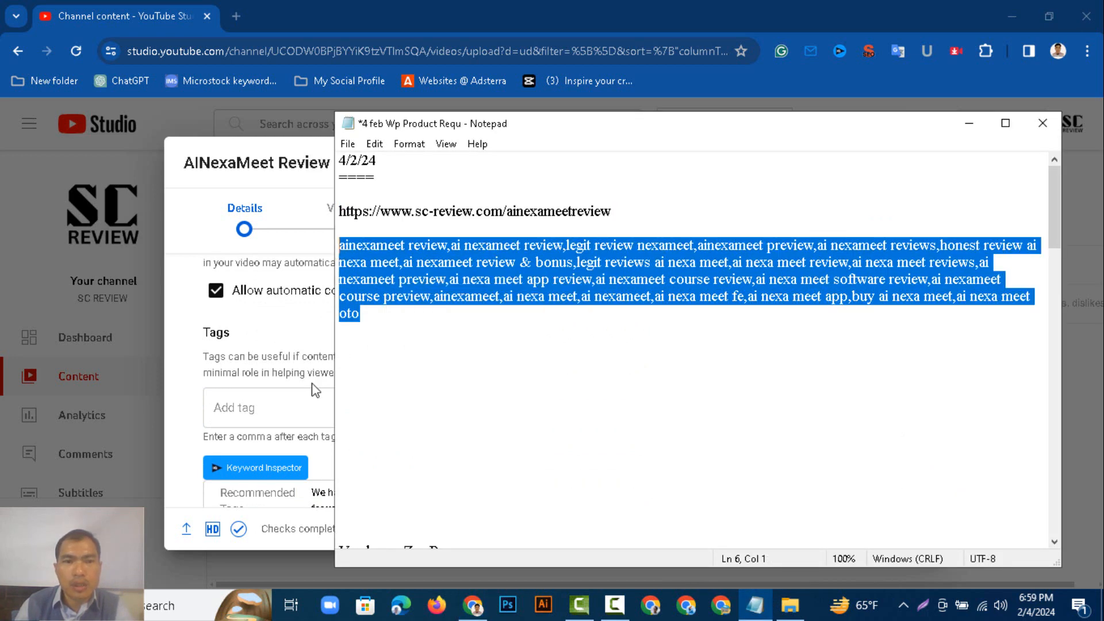
Paste the copied tag list into the video's Tags field.
{"action": "left_click", "coordinate": [275, 404]}
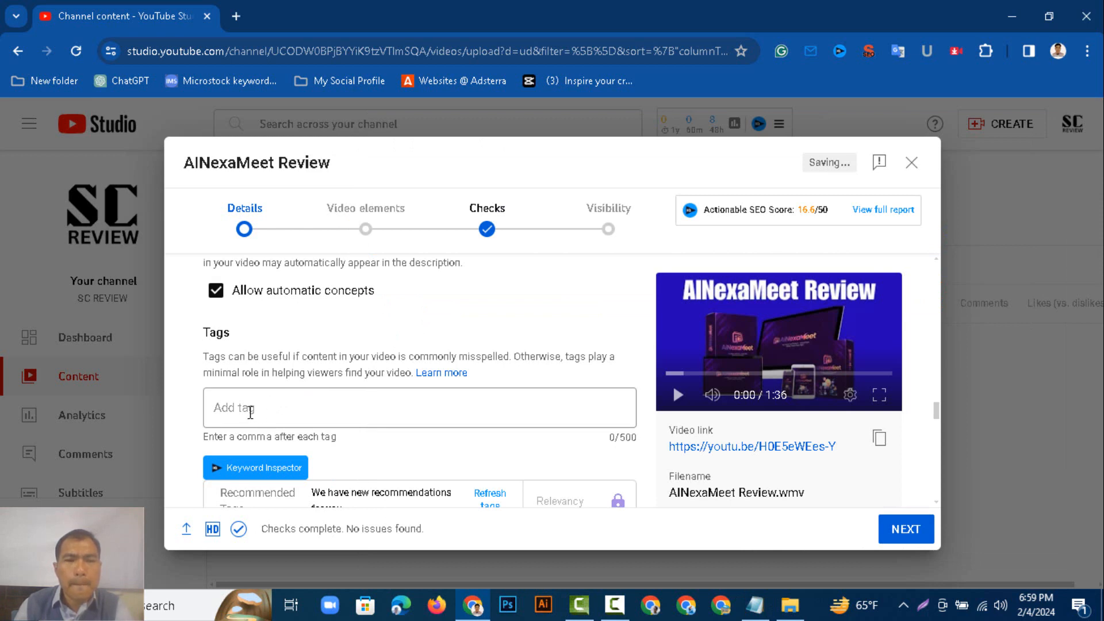
{"action": "right_click", "coordinate": [251, 410]}
{"action": "left_click", "coordinate": [293, 231]}
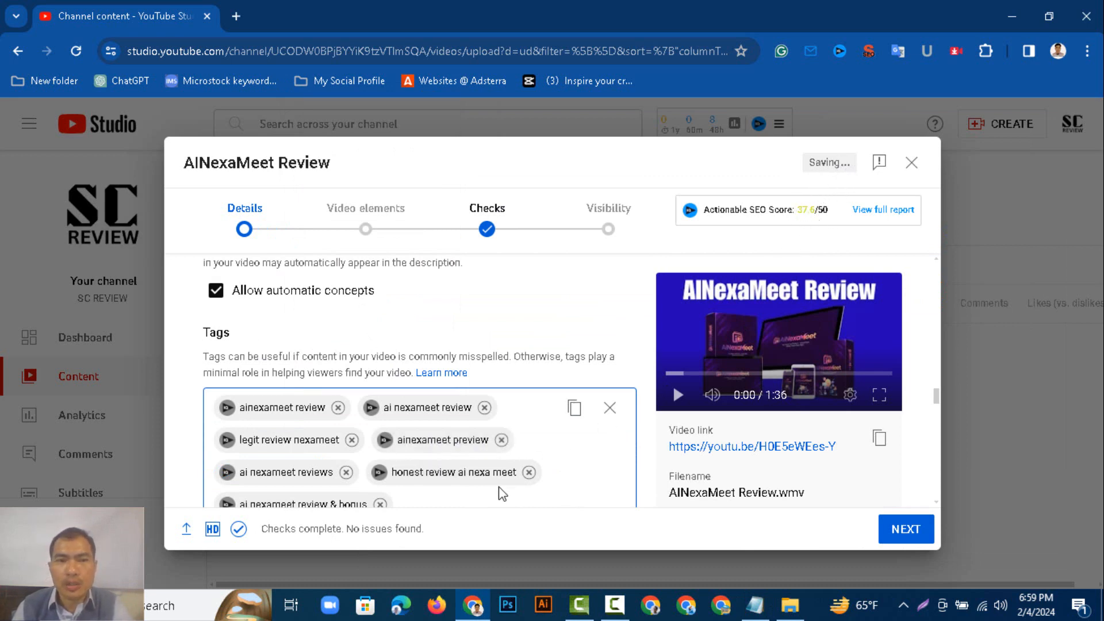
Remove the duplicate "ai nexameet" and "ai nexa meet app" tags from the list.
{"action": "scroll", "coordinate": [520, 501], "scroll_direction": "down", "scroll_amount": 3}
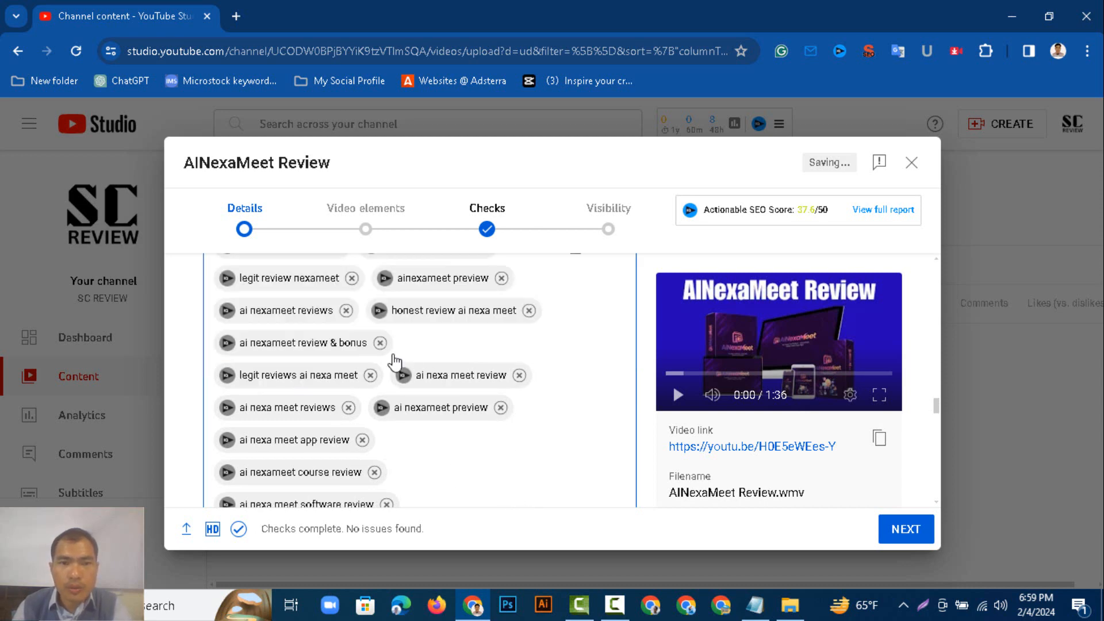
{"action": "scroll", "coordinate": [386, 354], "scroll_direction": "down", "scroll_amount": 5}
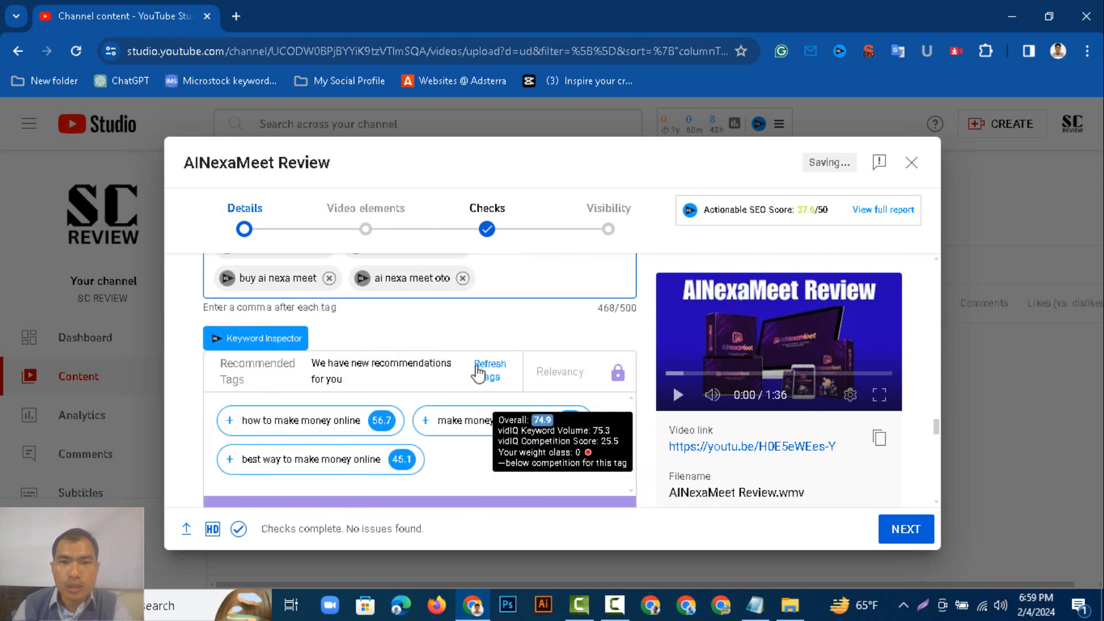
{"action": "scroll", "coordinate": [468, 368], "scroll_direction": "up", "scroll_amount": 2}
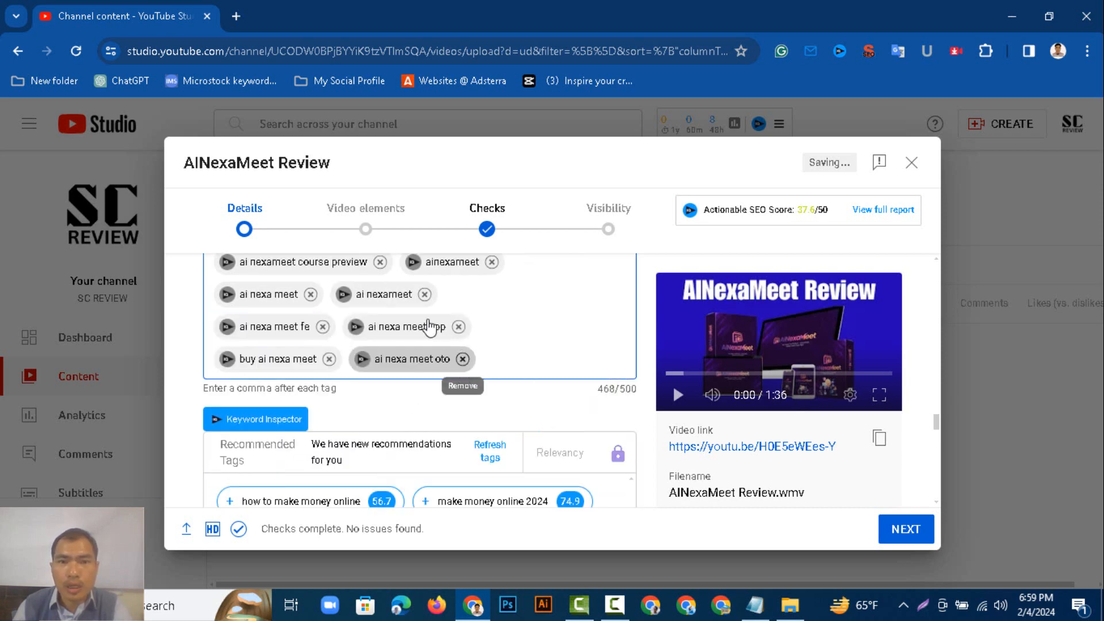
{"action": "left_click", "coordinate": [424, 299]}
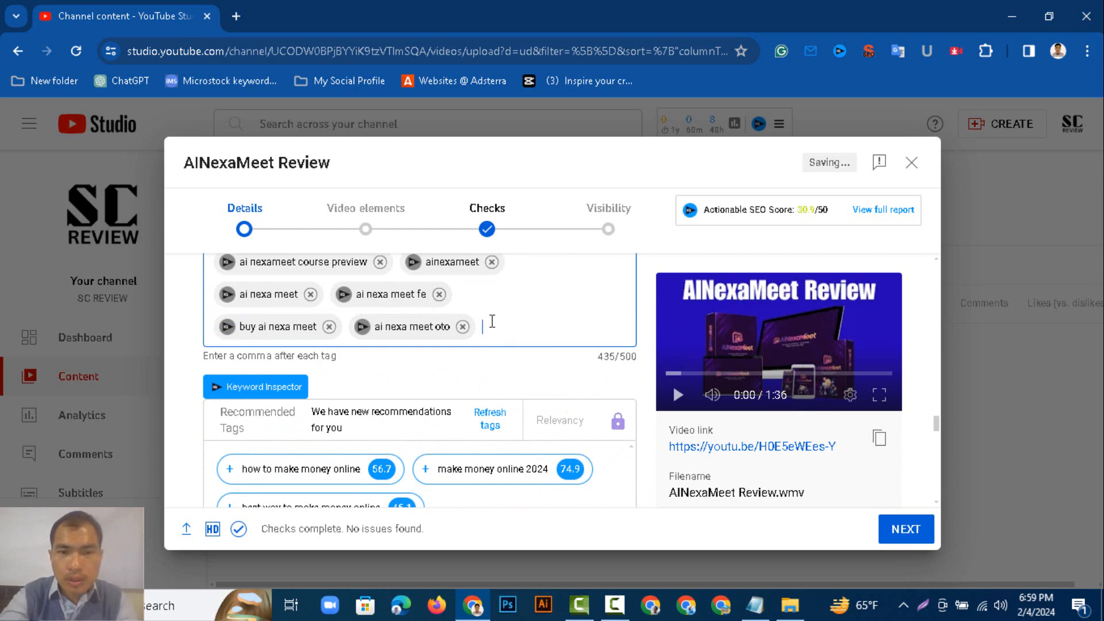
Add the tag "AiMexaMeetLegit" to the Tags field.
{"action": "type", "text": "AI"}
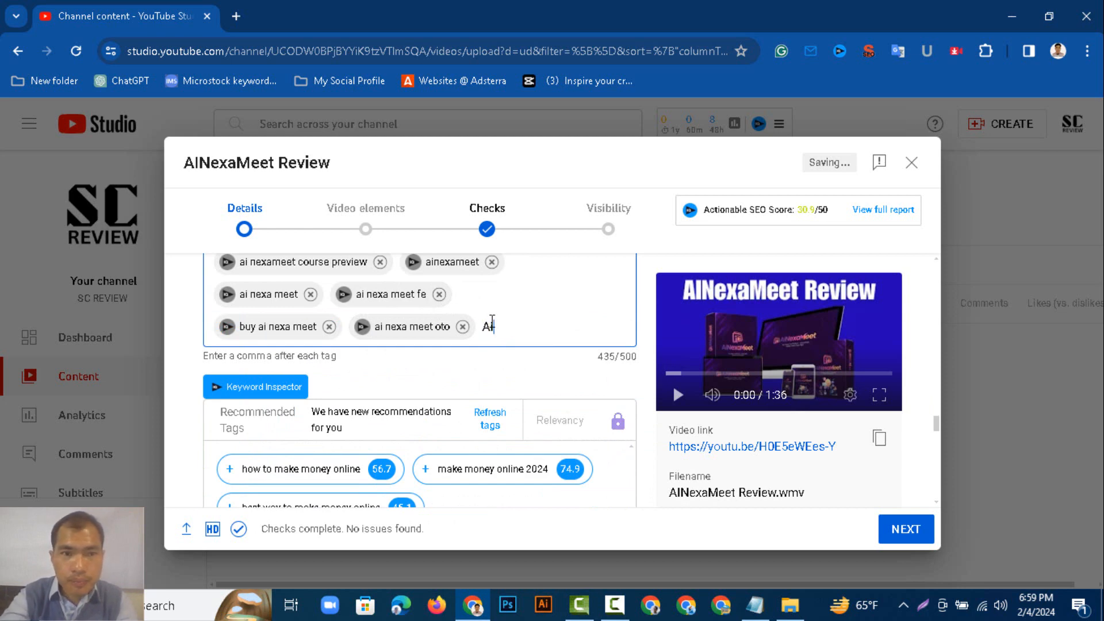
{"action": "type", "text": "Me"}
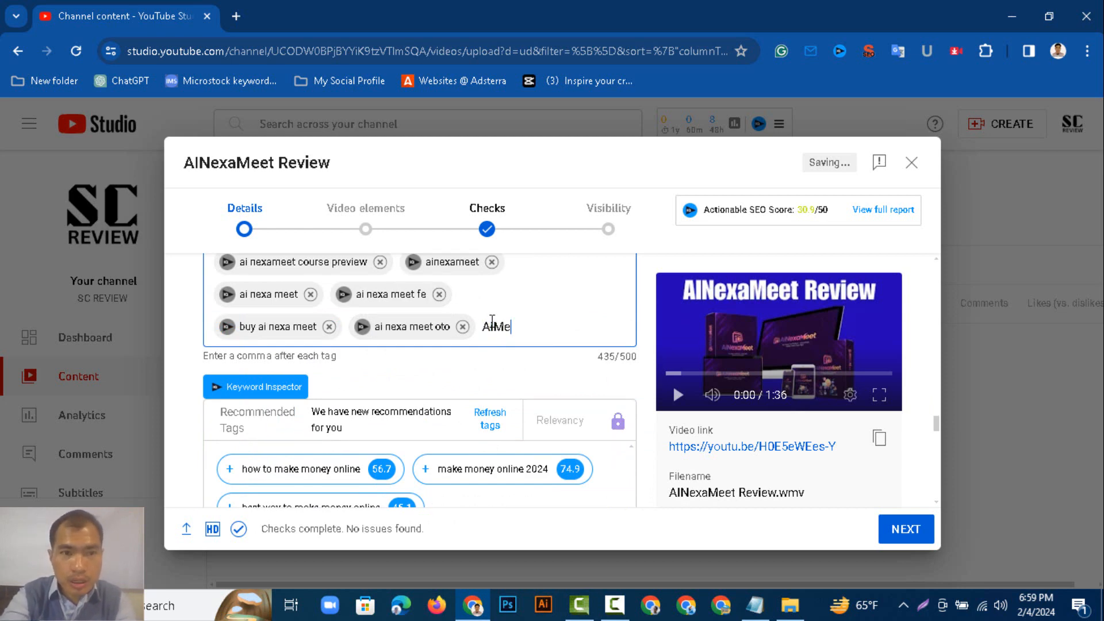
{"action": "type", "text": "x"}
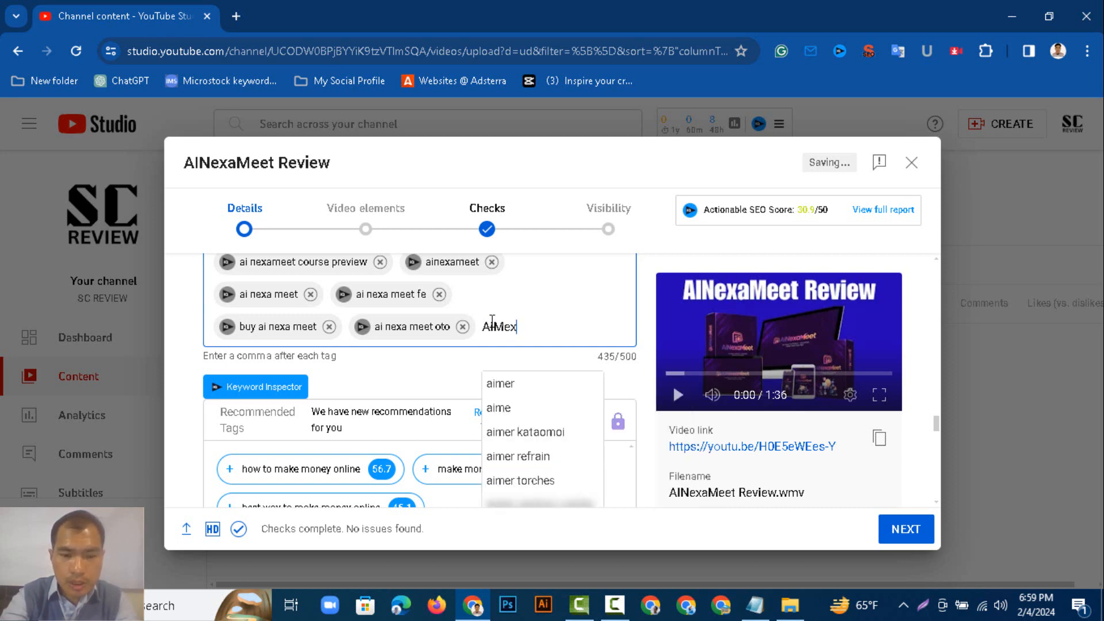
{"action": "type", "text": "aMeet"}
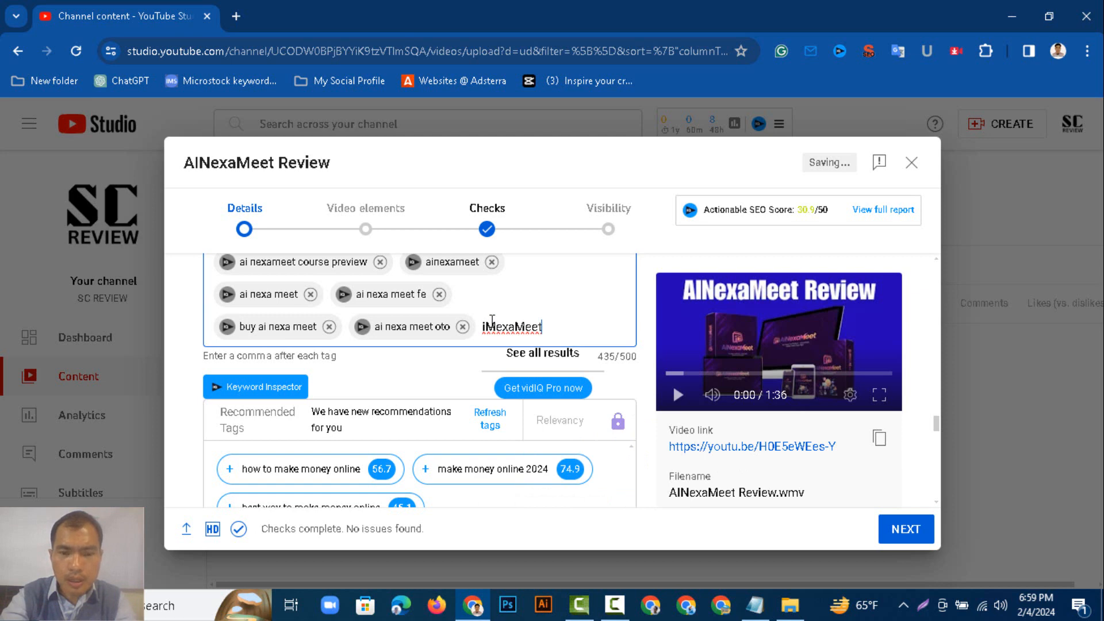
{"action": "type", "text": "Le"}
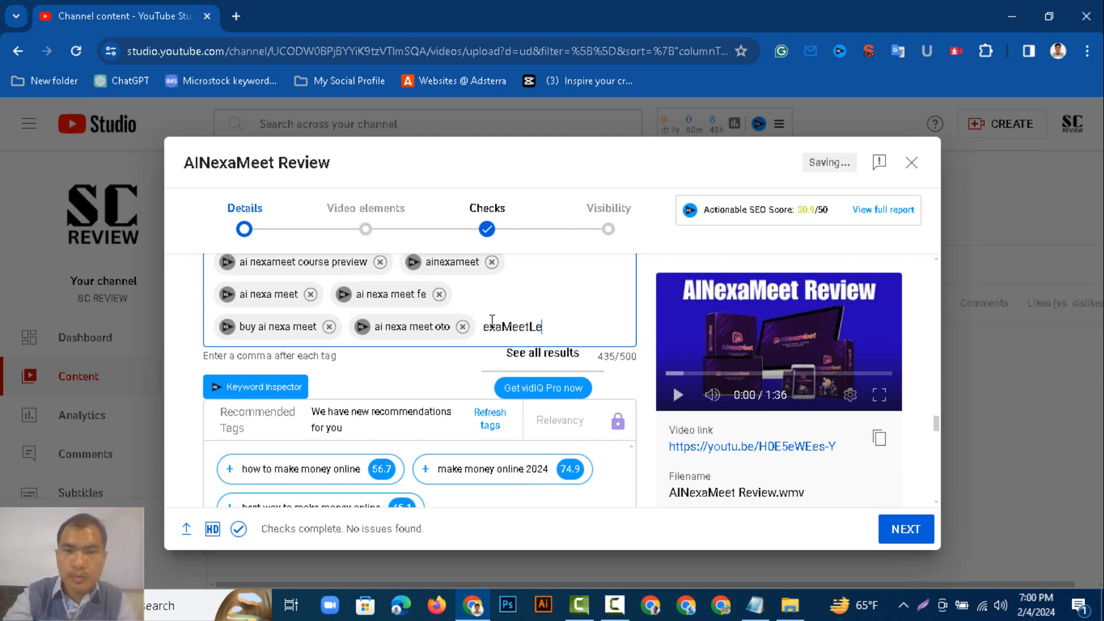
{"action": "type", "text": "git"}
{"action": "key", "text": "Return"}
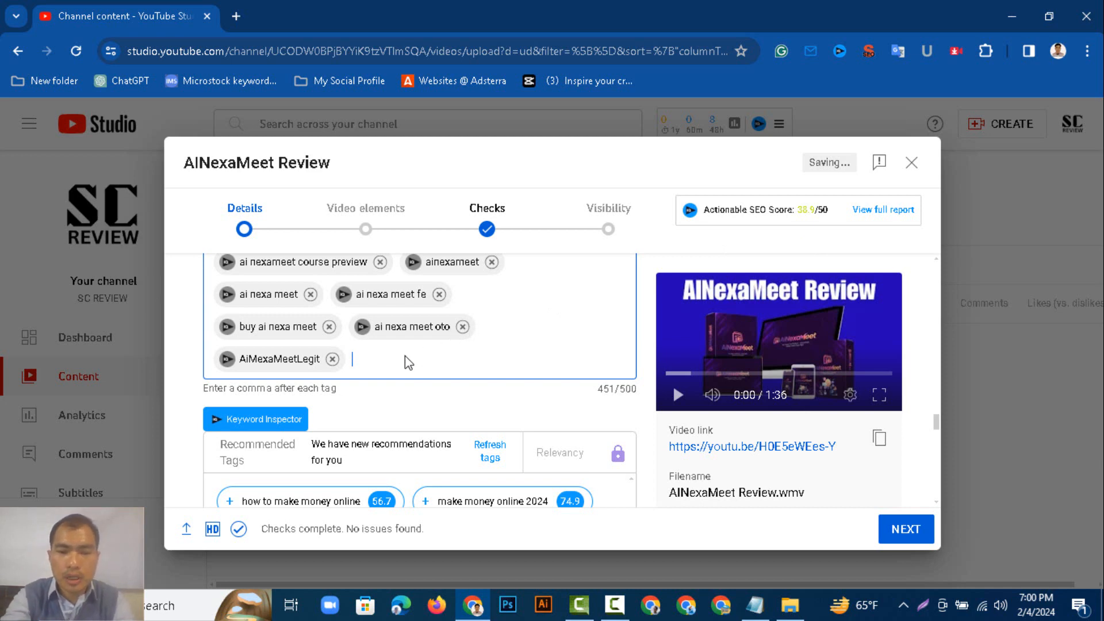
Add the tag "affiliate marketing Affiliate" to the Tags field using the suggestion list.
{"action": "type", "text": "Affiliata"}
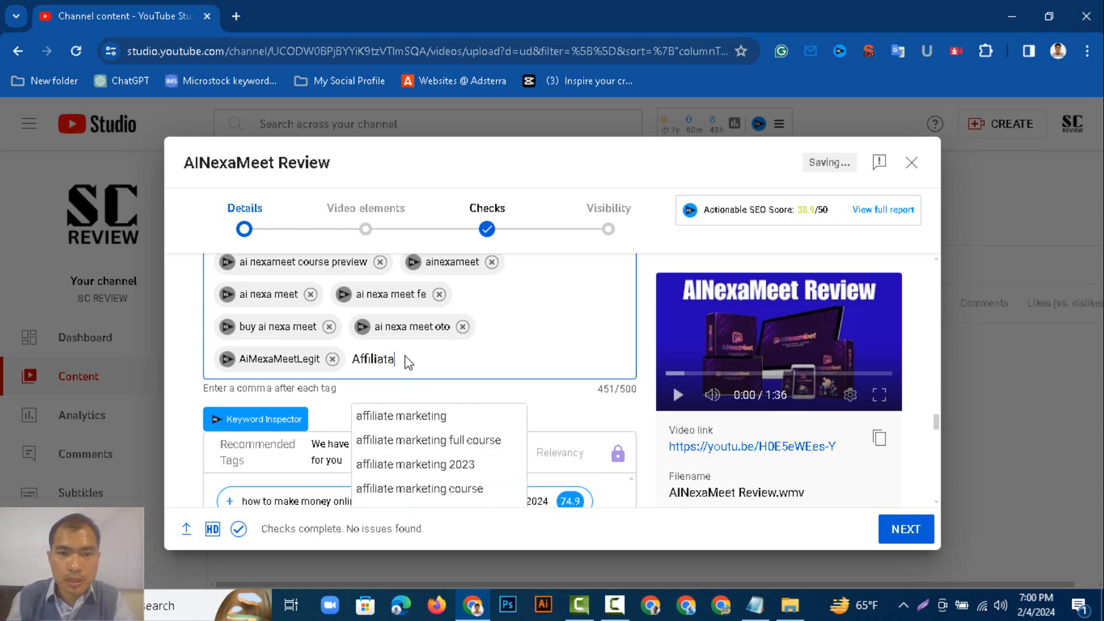
{"action": "left_click", "coordinate": [454, 443]}
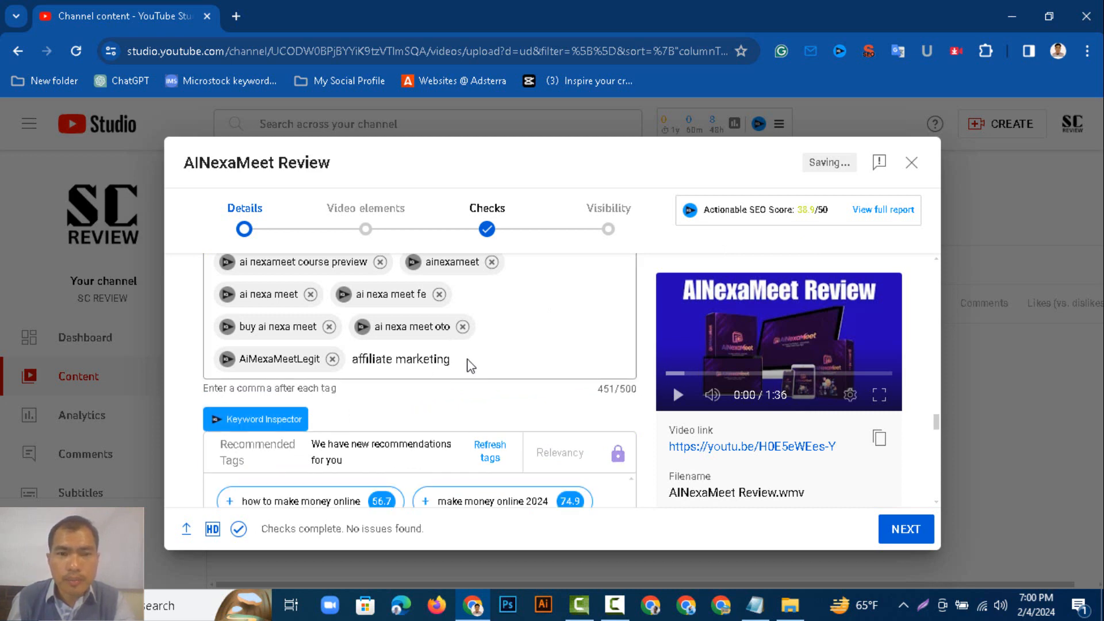
{"action": "left_click", "coordinate": [475, 360]}
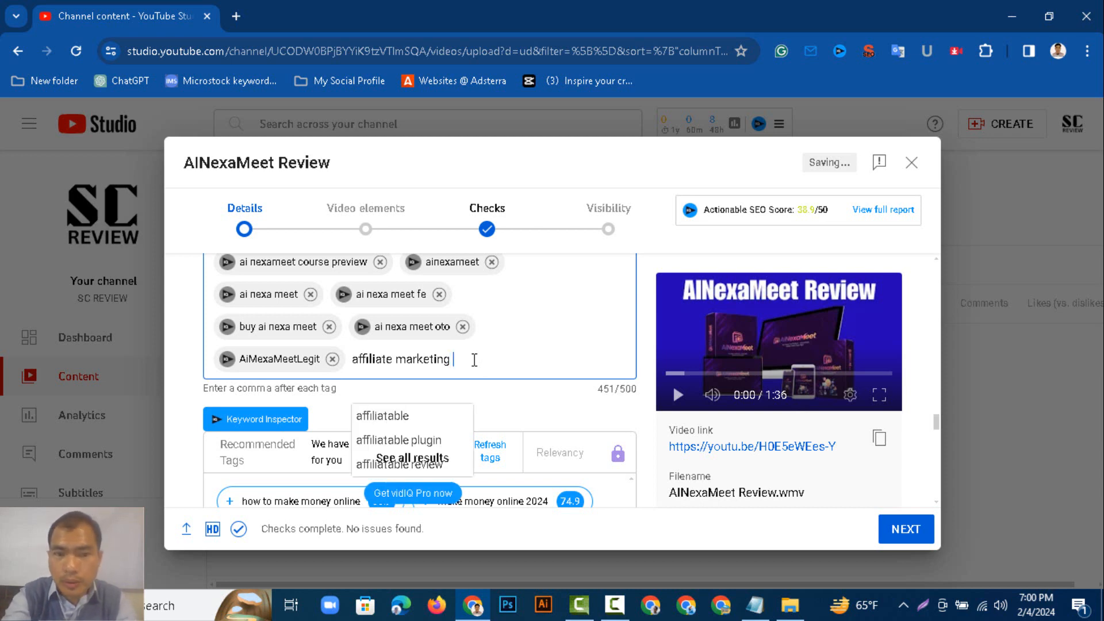
{"action": "type", "text": "Affiliate"}
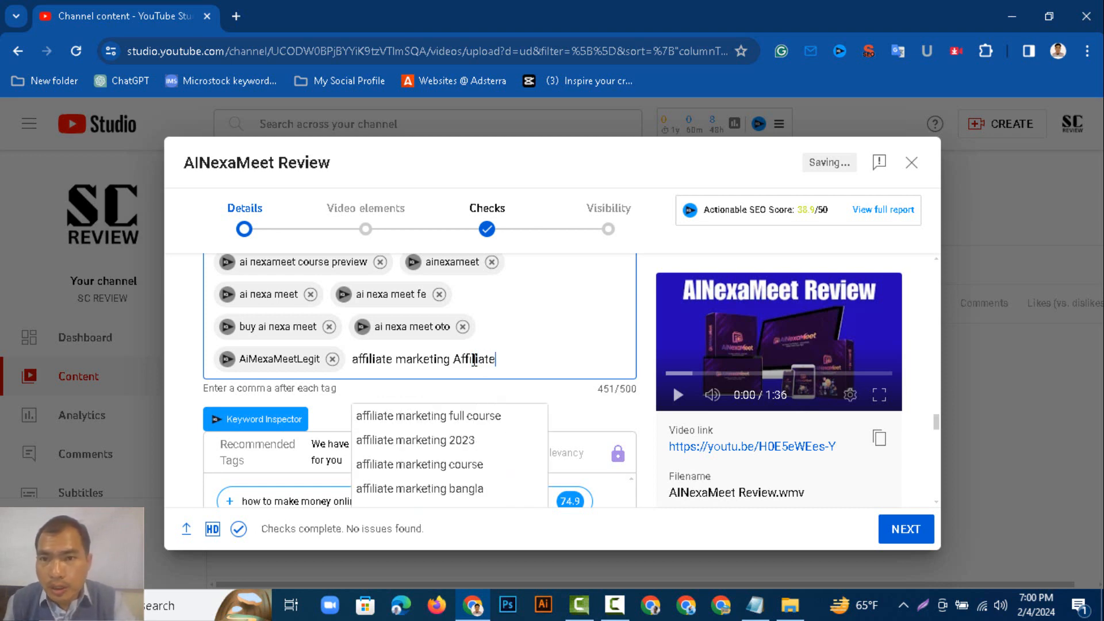
{"action": "key", "text": "Return"}
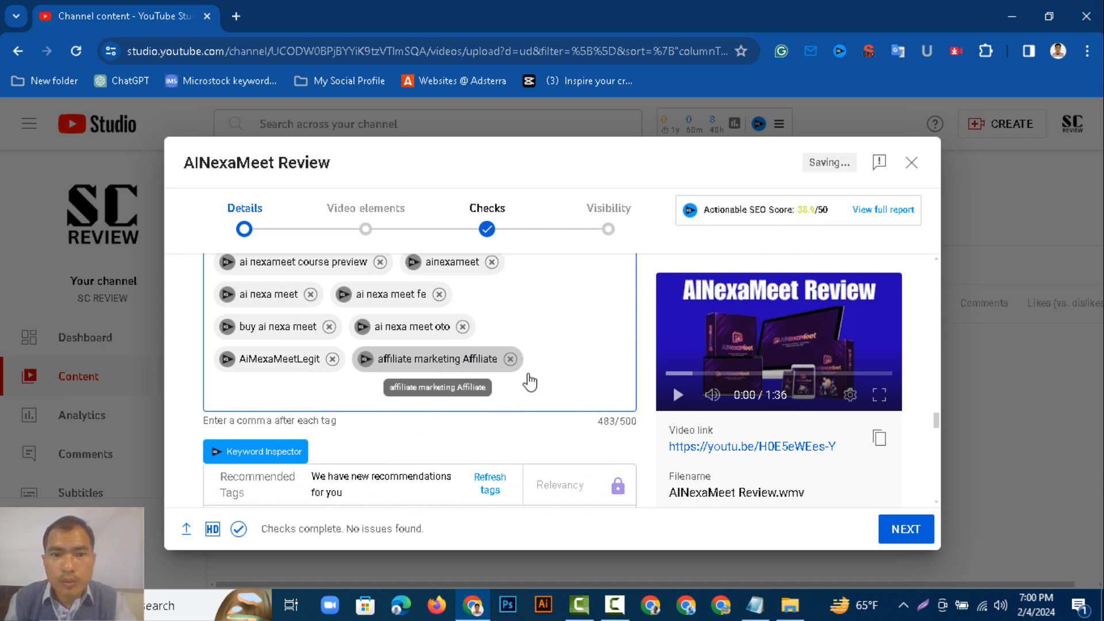
Insert the word "overview" after the first "ainexameet" in the Notepad tag list.
{"action": "scroll", "coordinate": [538, 362], "scroll_direction": "down", "scroll_amount": 1}
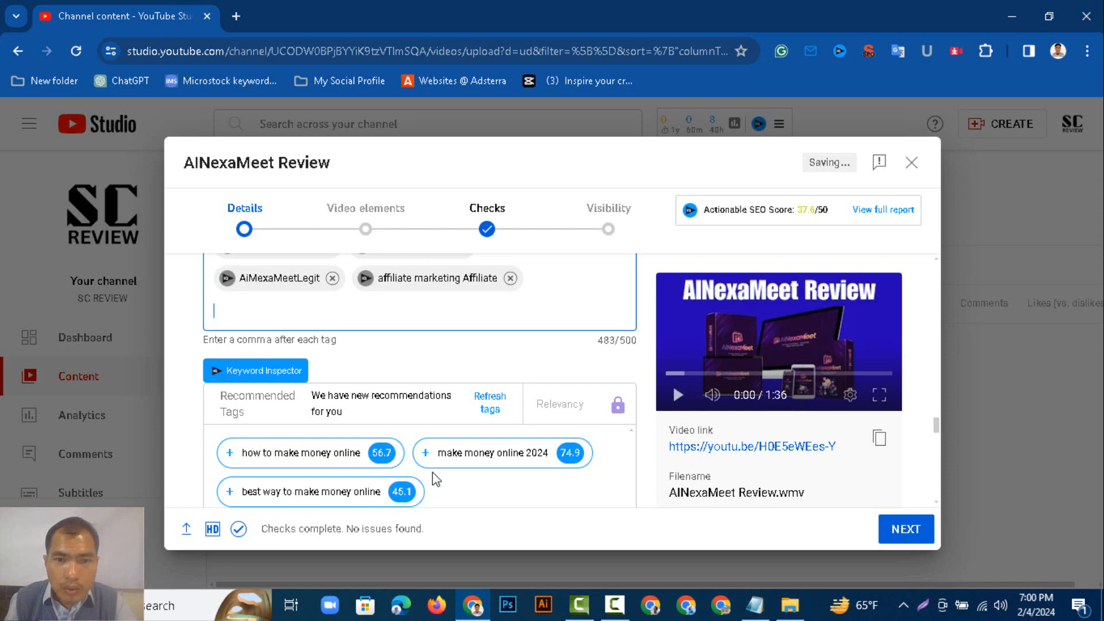
{"action": "scroll", "coordinate": [434, 481], "scroll_direction": "down", "scroll_amount": 1}
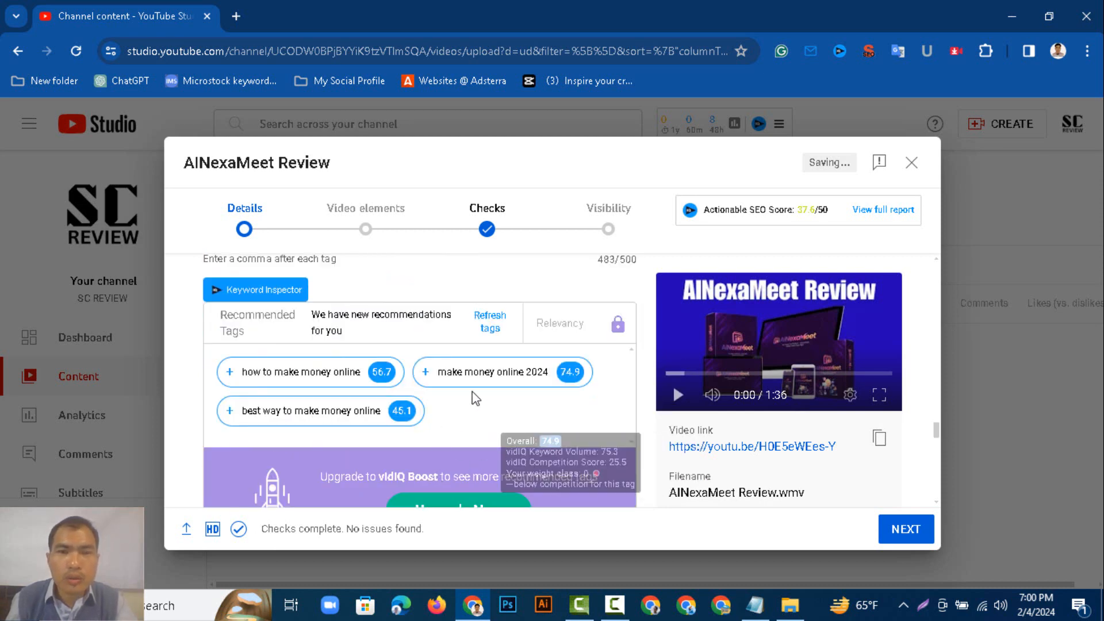
{"action": "scroll", "coordinate": [504, 377], "scroll_direction": "up", "scroll_amount": 5}
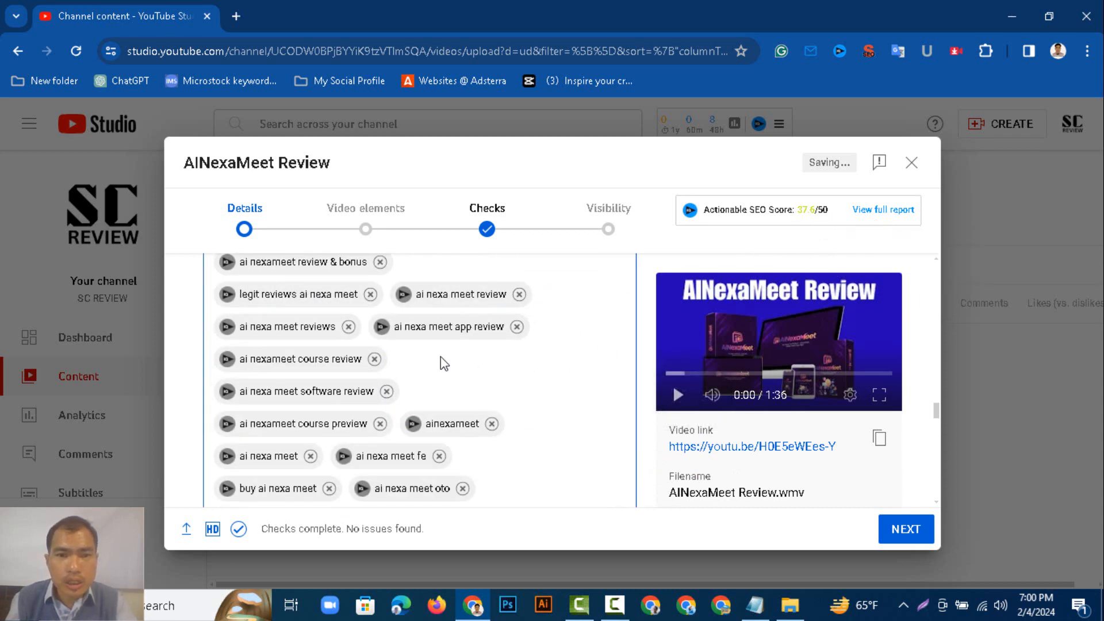
{"action": "scroll", "coordinate": [498, 387], "scroll_direction": "down", "scroll_amount": 8}
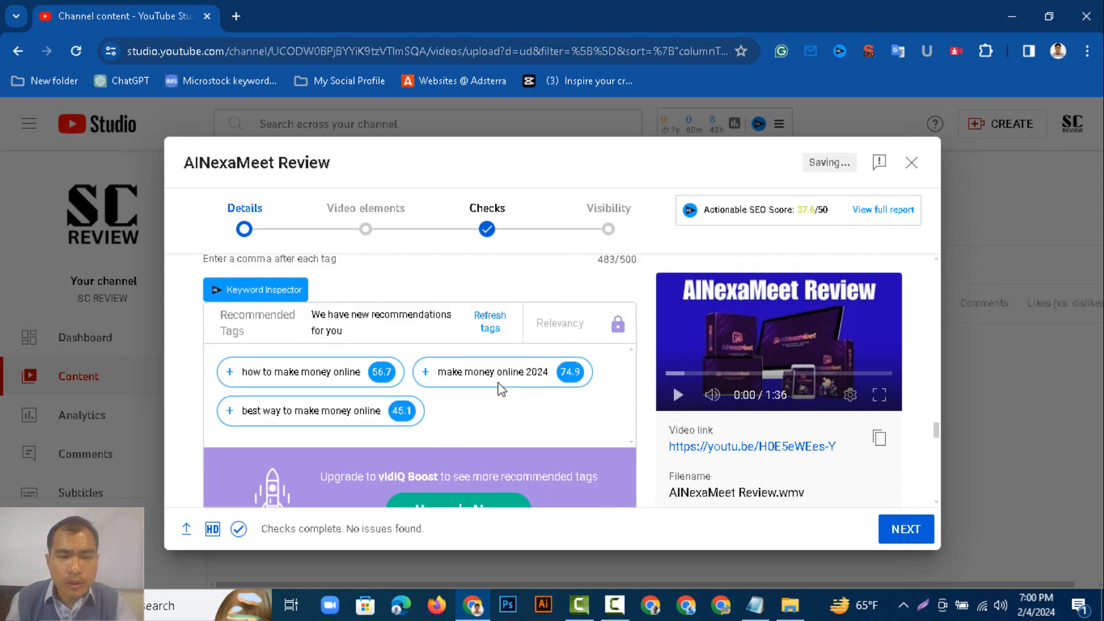
{"action": "scroll", "coordinate": [499, 387], "scroll_direction": "up", "scroll_amount": 3}
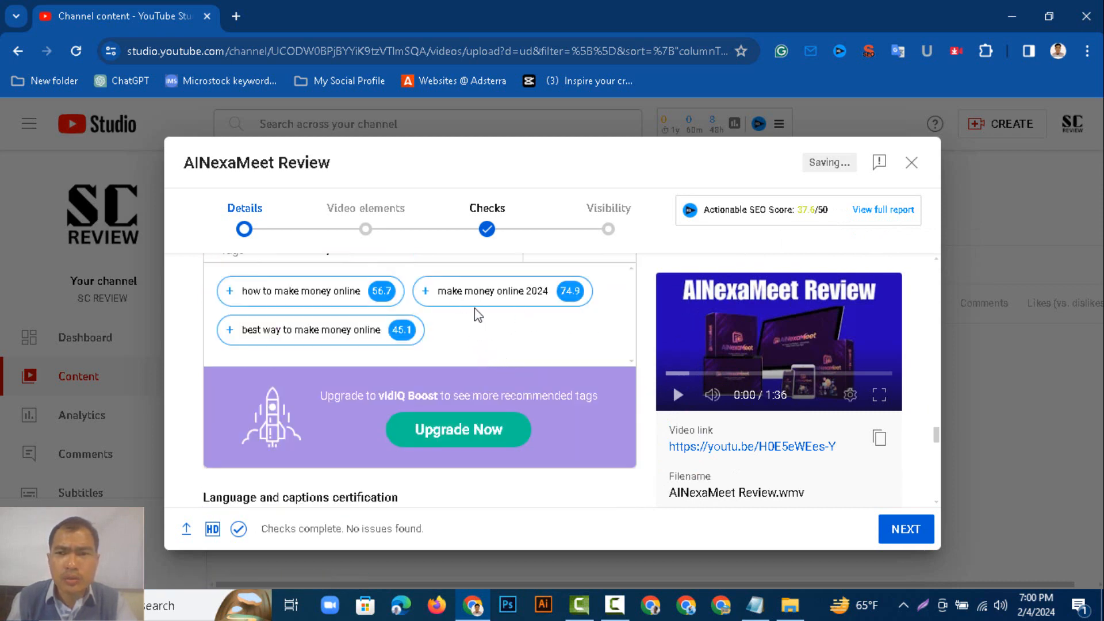
{"action": "scroll", "coordinate": [478, 305], "scroll_direction": "up", "scroll_amount": 3}
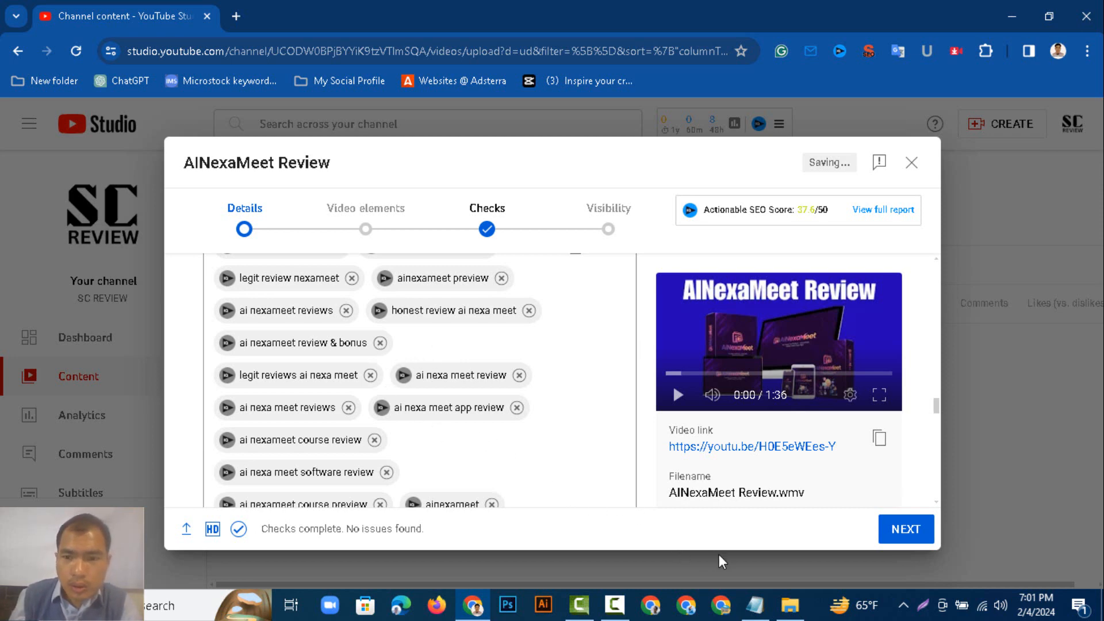
{"action": "left_click", "coordinate": [756, 604]}
{"action": "left_click", "coordinate": [615, 353]}
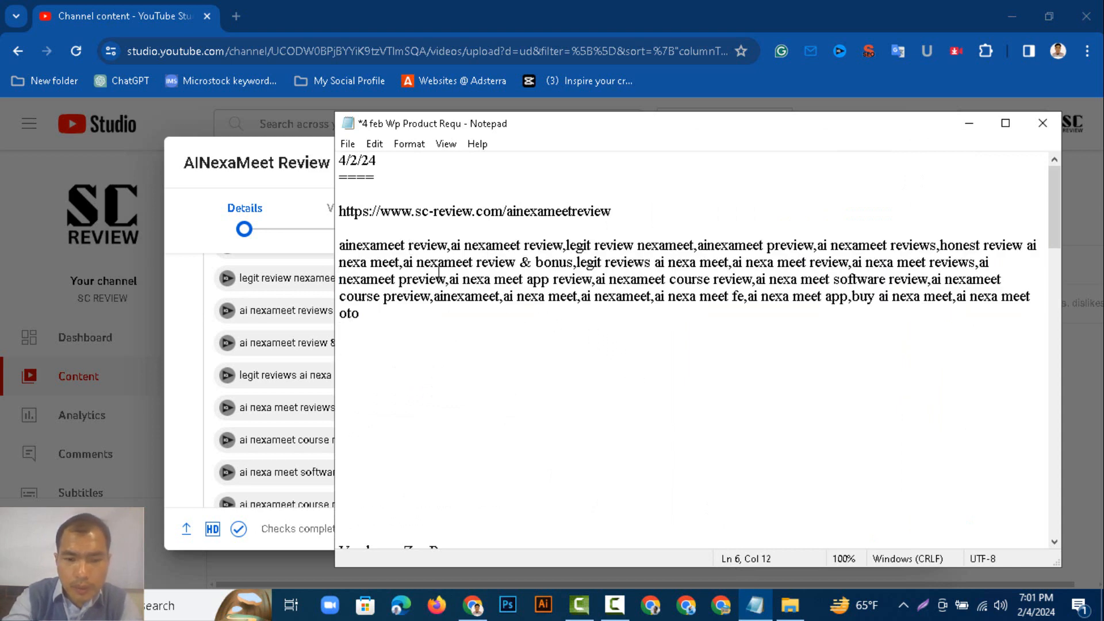
{"action": "type", "text": "over"}
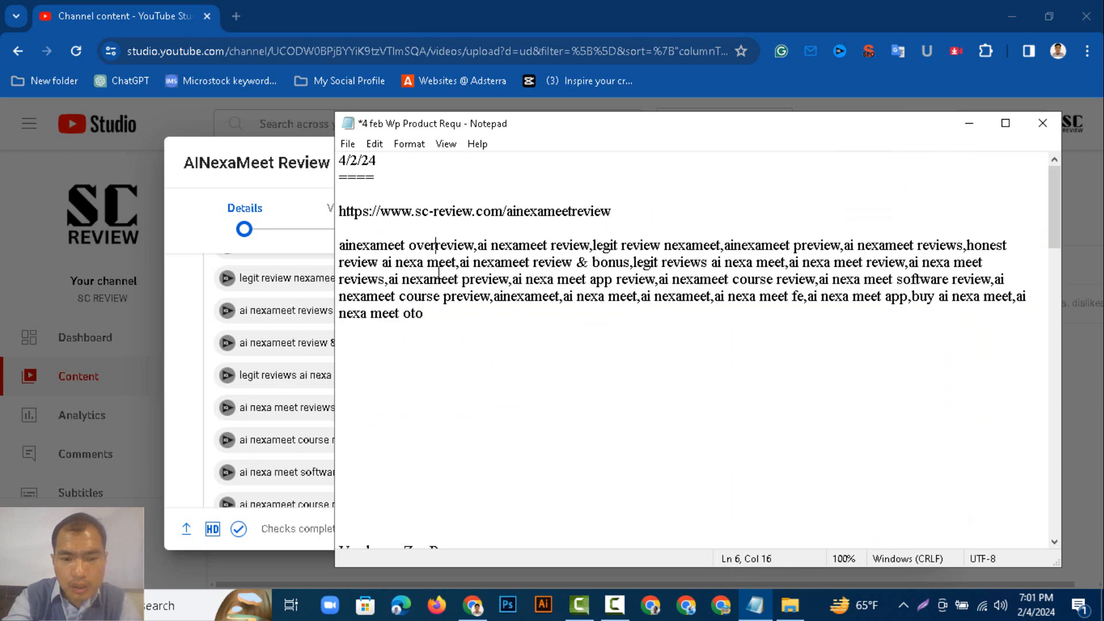
{"action": "type", "text": "view"}
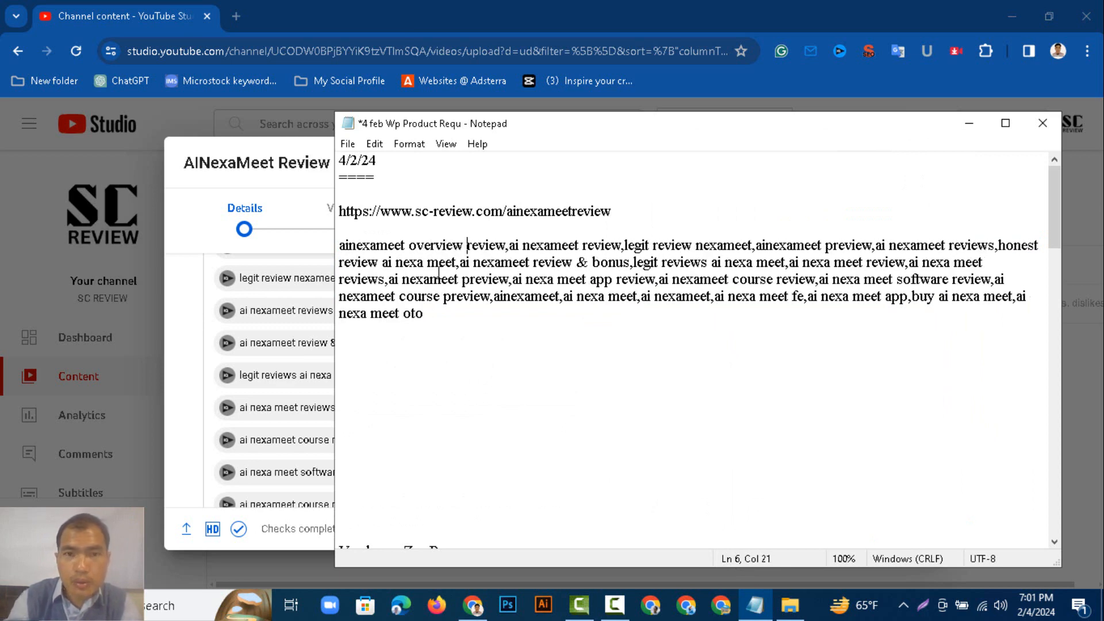
Copy the phrase "ainexameet overview" from Notepad and return to the upload dialog.
{"action": "left_click_drag", "start_coordinate": [465, 251], "coordinate": [332, 252]}
{"action": "right_click", "coordinate": [364, 256]}
{"action": "left_click", "coordinate": [391, 308]}
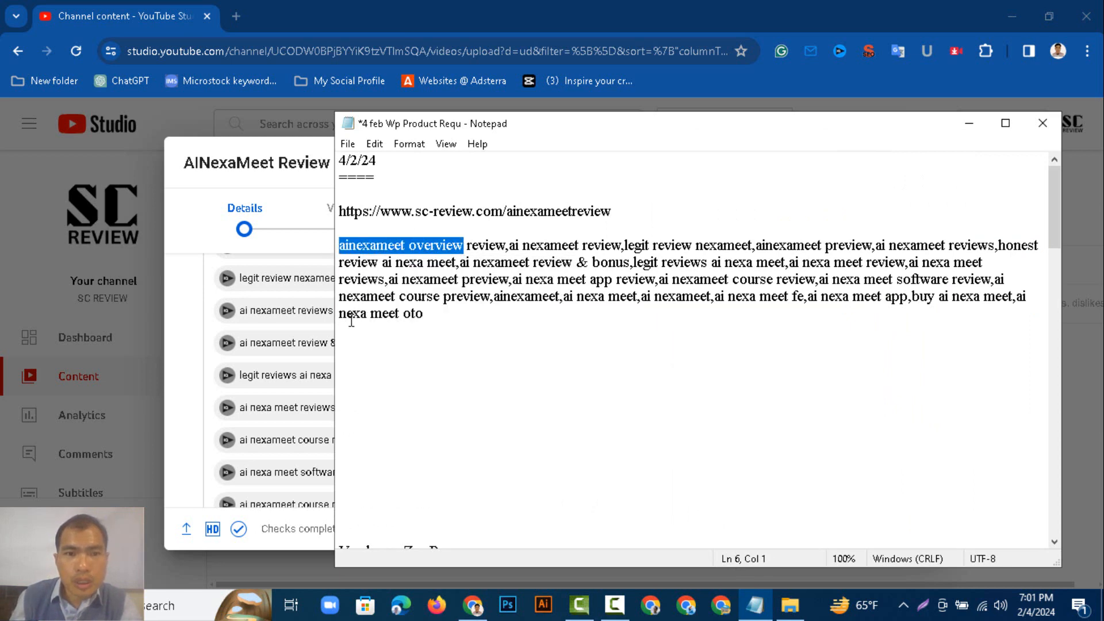
{"action": "left_click", "coordinate": [298, 328]}
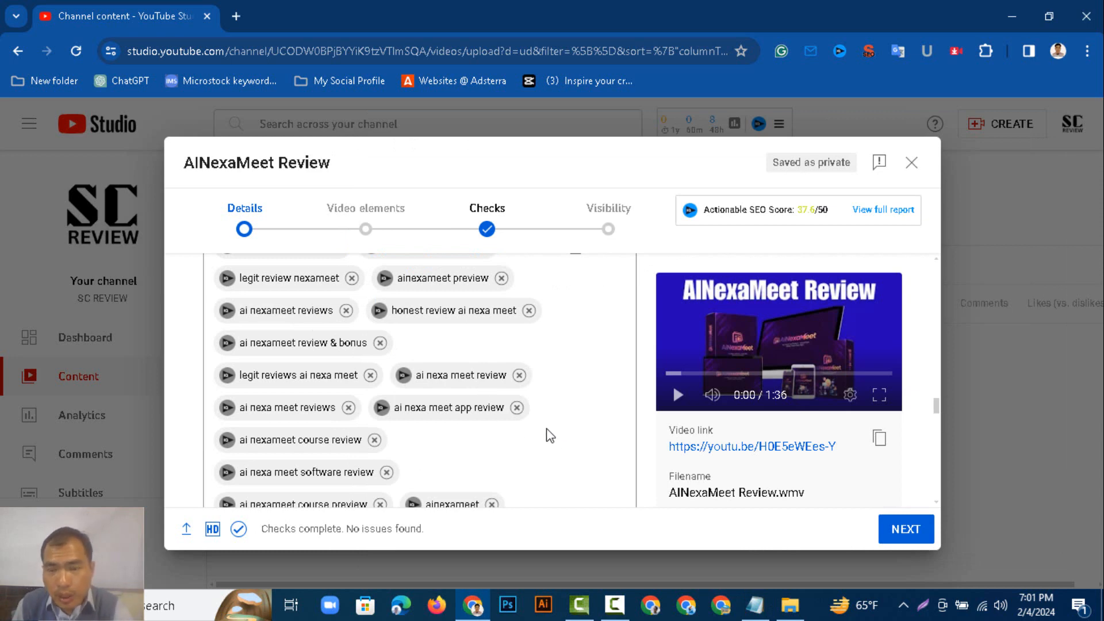
{"action": "scroll", "coordinate": [457, 446], "scroll_direction": "down", "scroll_amount": 10}
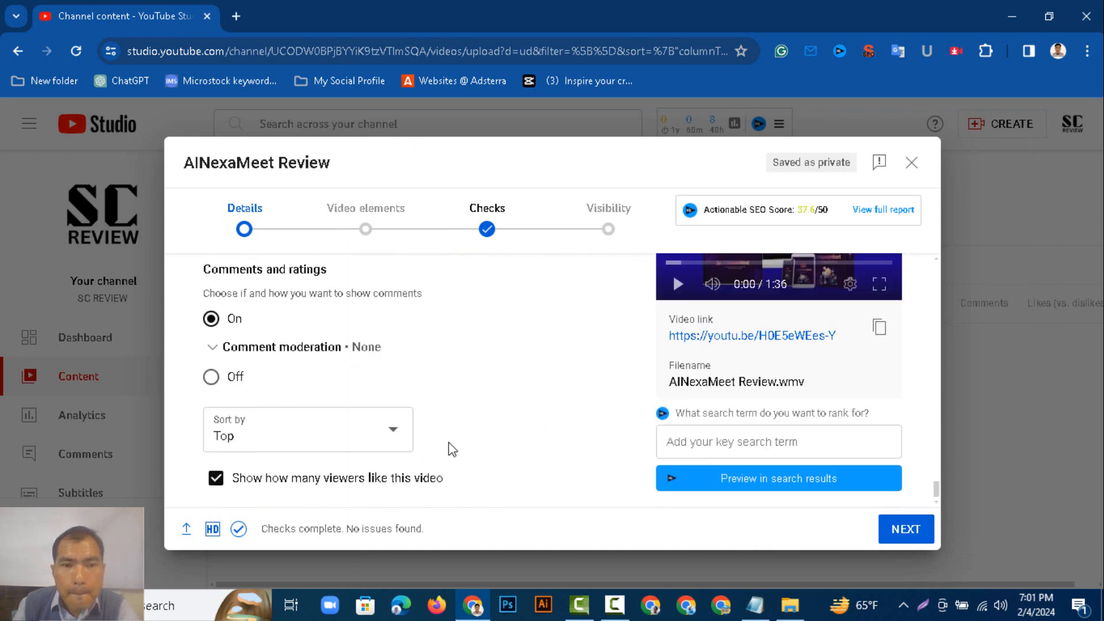
{"action": "scroll", "coordinate": [437, 368], "scroll_direction": "up", "scroll_amount": 5}
{"action": "scroll", "coordinate": [454, 373], "scroll_direction": "up", "scroll_amount": 4}
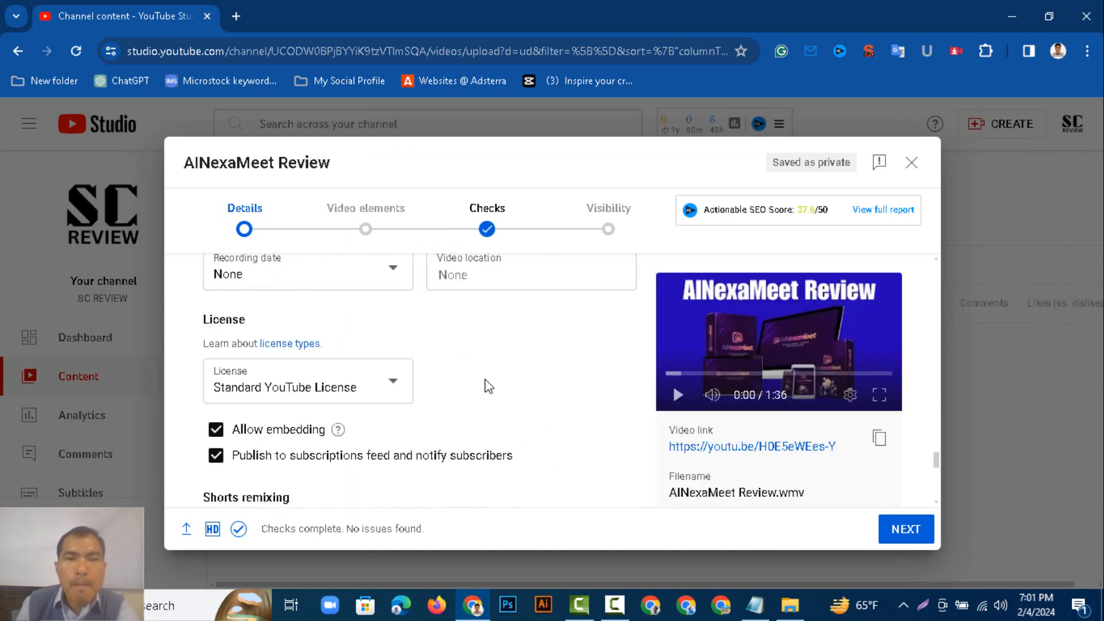
{"action": "scroll", "coordinate": [492, 392], "scroll_direction": "up", "scroll_amount": 1}
{"action": "scroll", "coordinate": [493, 394], "scroll_direction": "up", "scroll_amount": 15}
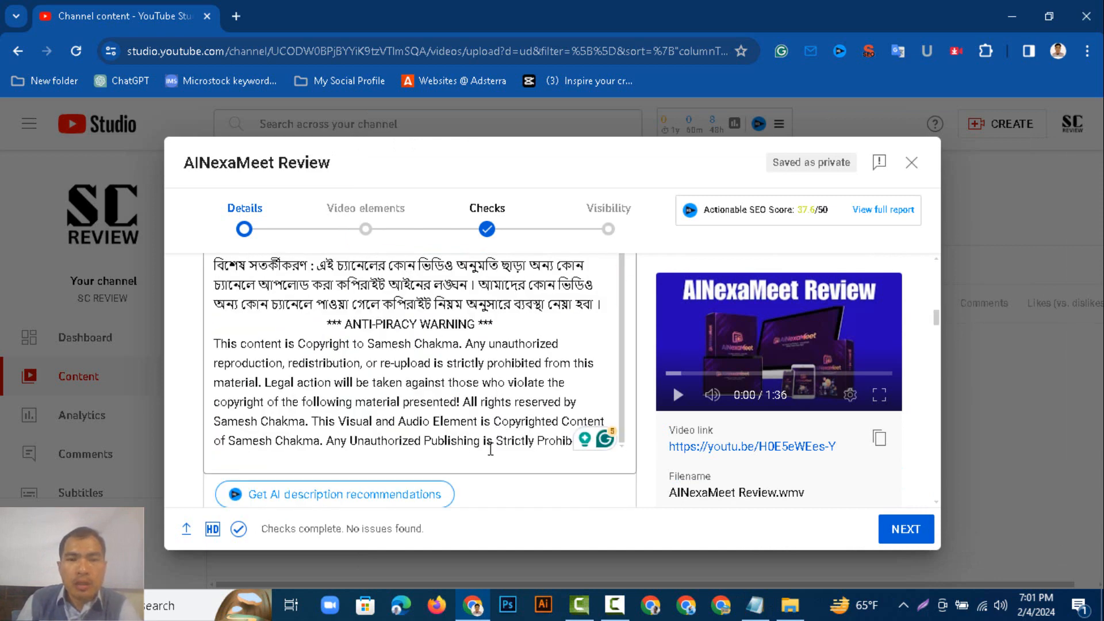
{"action": "scroll", "coordinate": [533, 467], "scroll_direction": "down", "scroll_amount": 10}
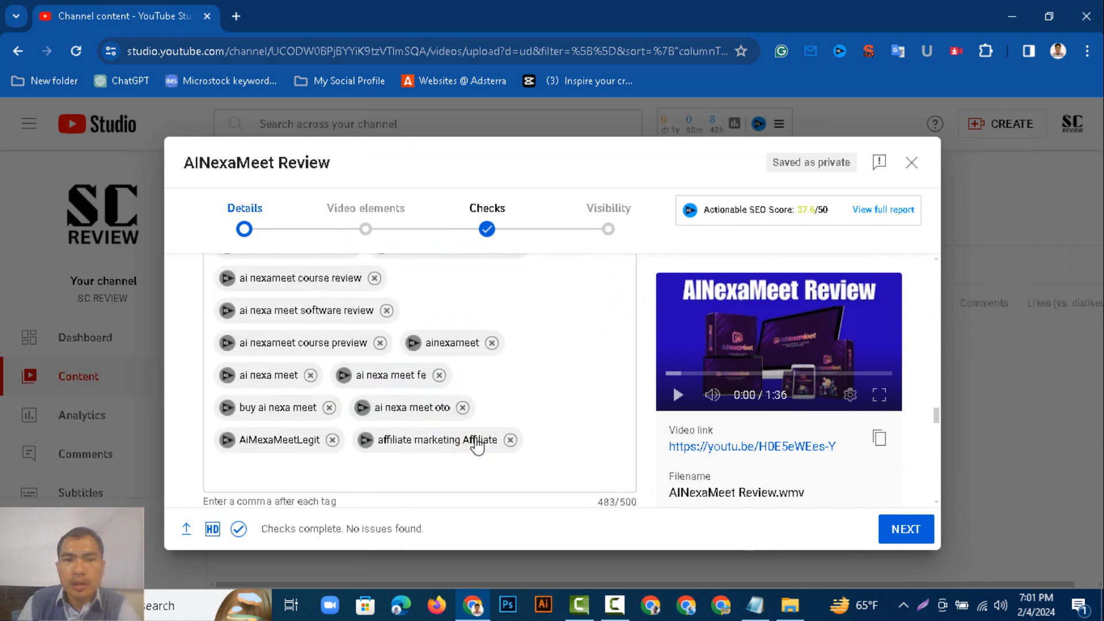
{"action": "right_click", "coordinate": [536, 446]}
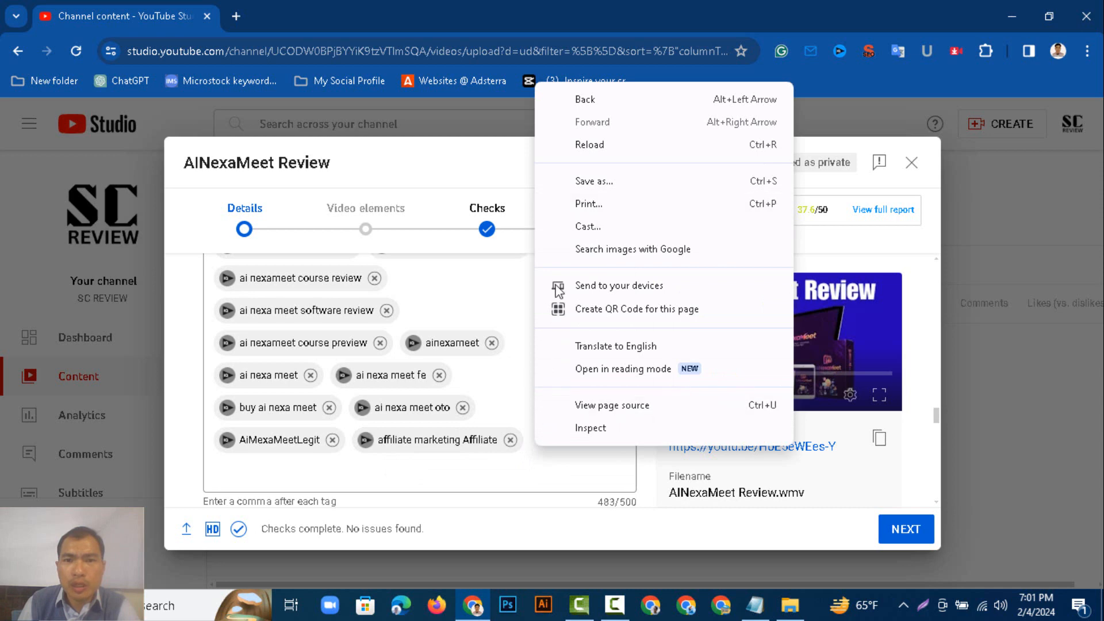
{"action": "left_click", "coordinate": [510, 403]}
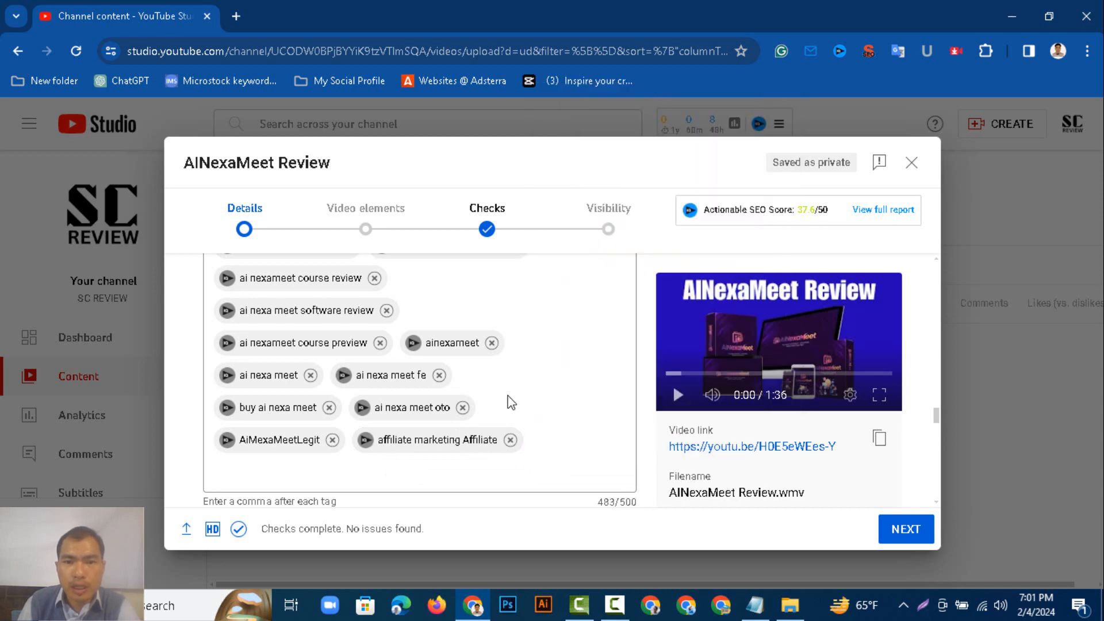
{"action": "right_click", "coordinate": [510, 403]}
{"action": "left_click", "coordinate": [533, 463]}
{"action": "right_click", "coordinate": [538, 446]}
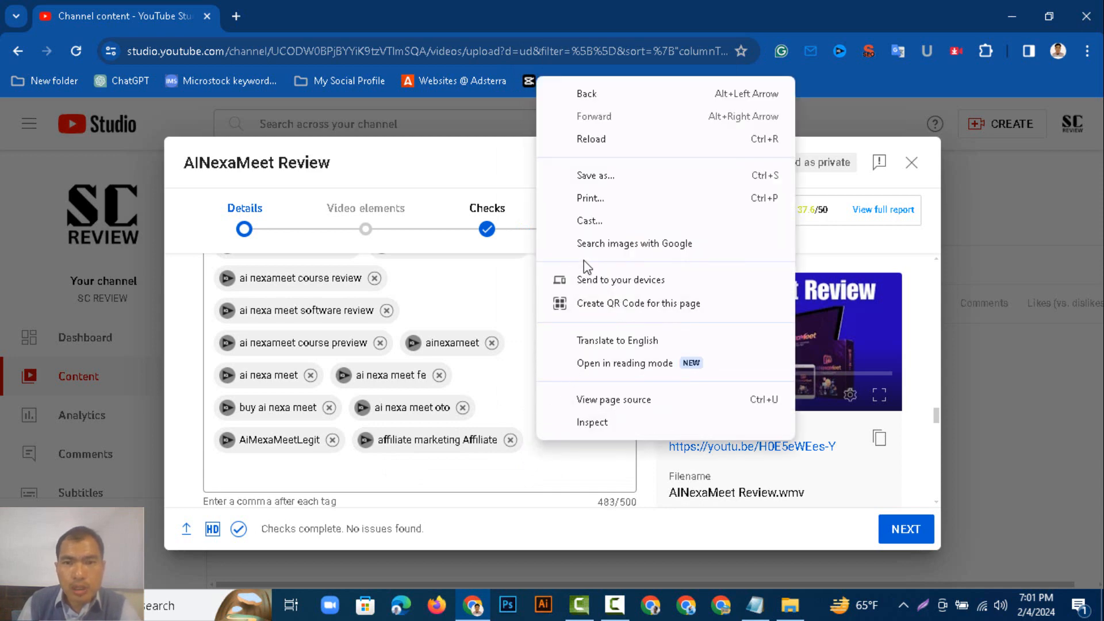
{"action": "left_click", "coordinate": [522, 390]}
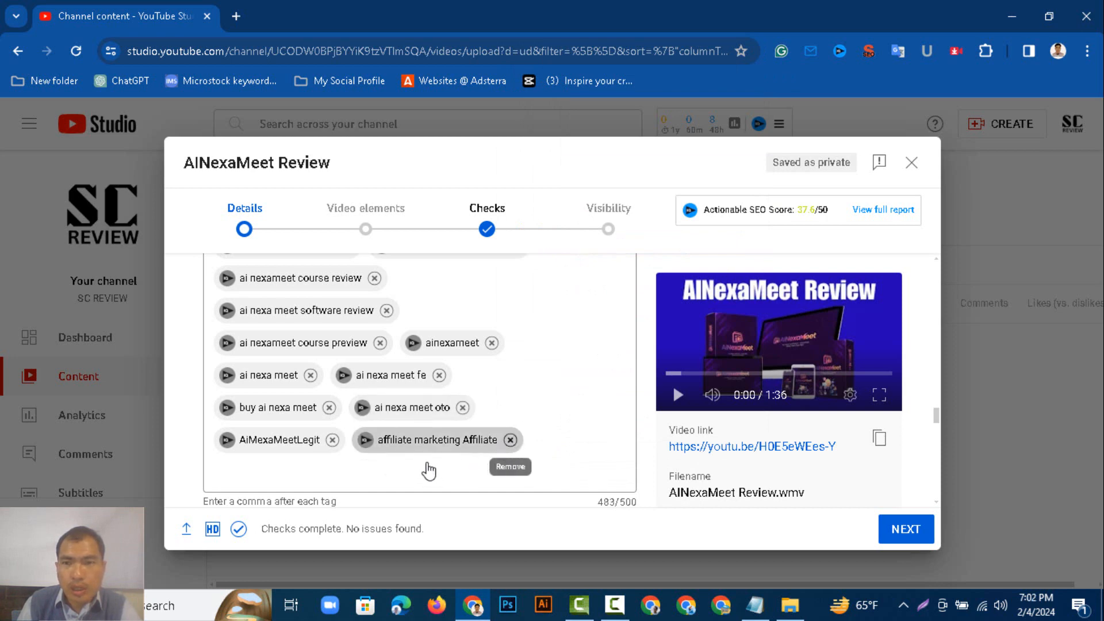
Remove the "affiliate marketing Affiliate" tag and paste "ainexameet overview" as a new tag.
{"action": "left_click", "coordinate": [510, 440]}
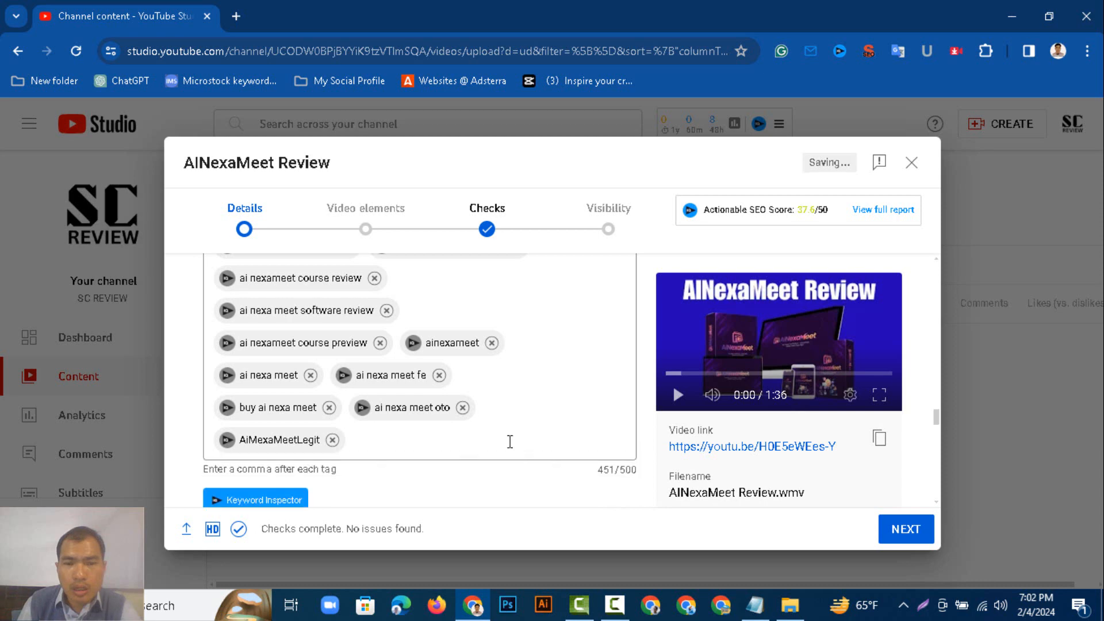
{"action": "left_click", "coordinate": [510, 442]}
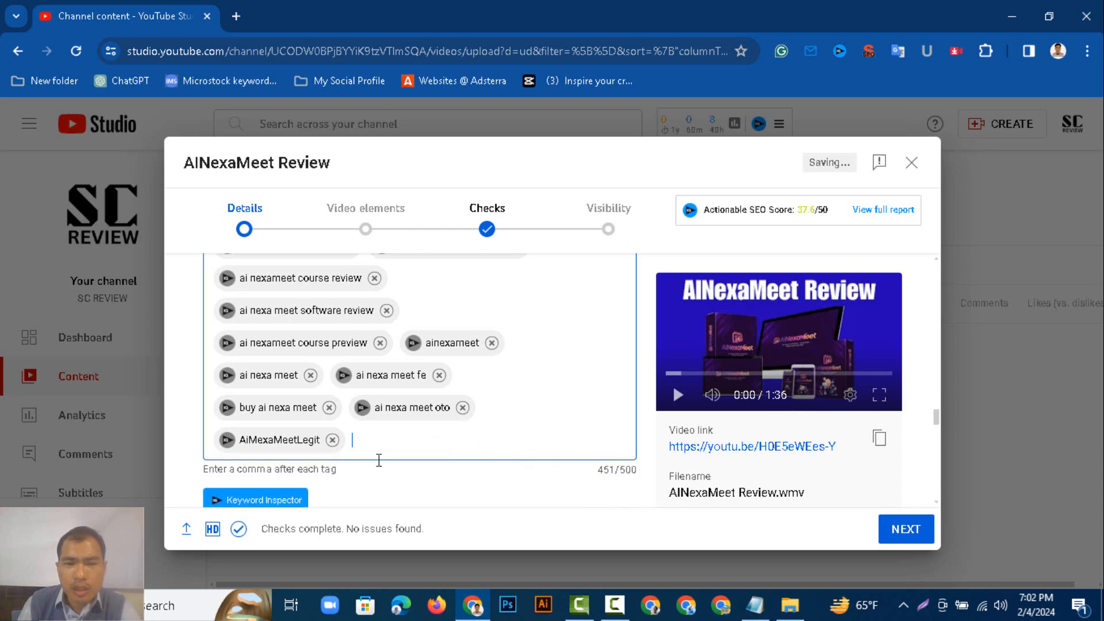
{"action": "right_click", "coordinate": [434, 440]}
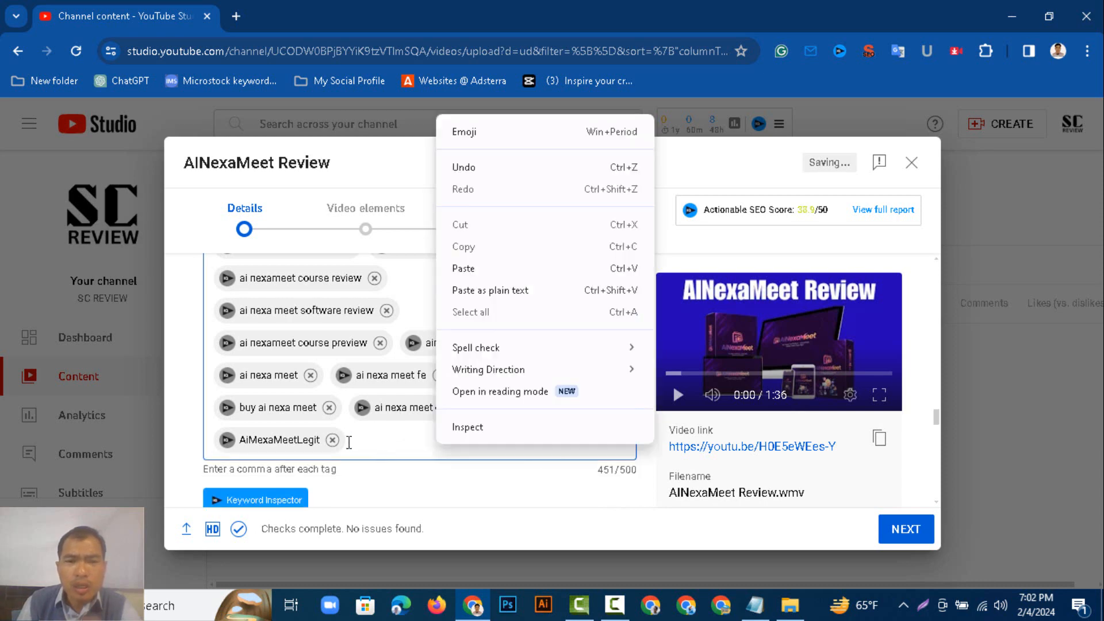
{"action": "left_click", "coordinate": [469, 268]}
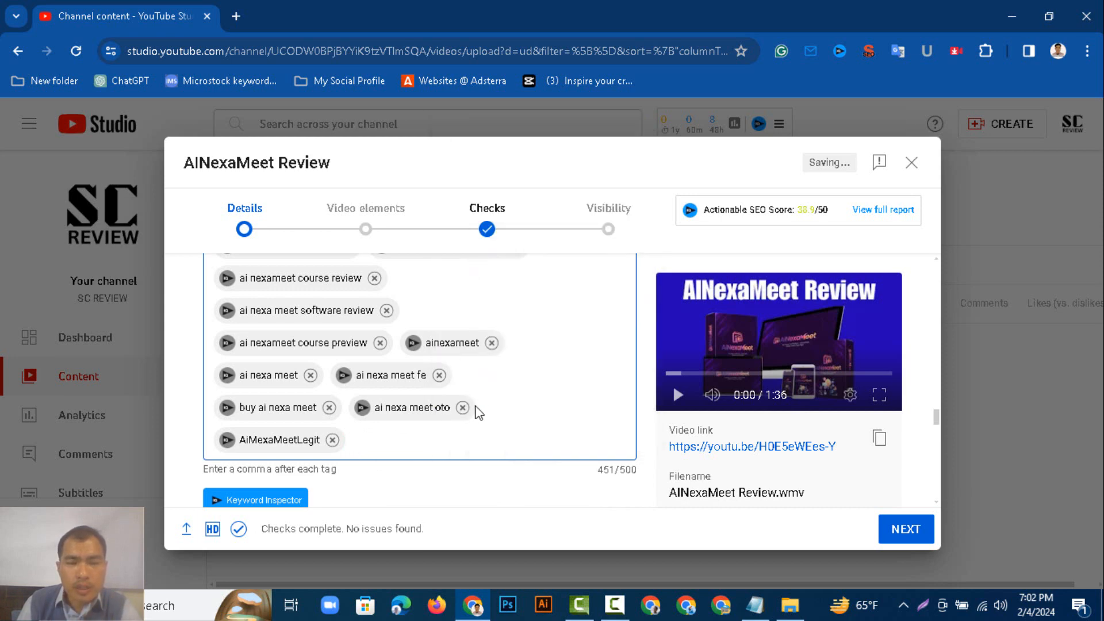
{"action": "key", "text": "ctrl+v"}
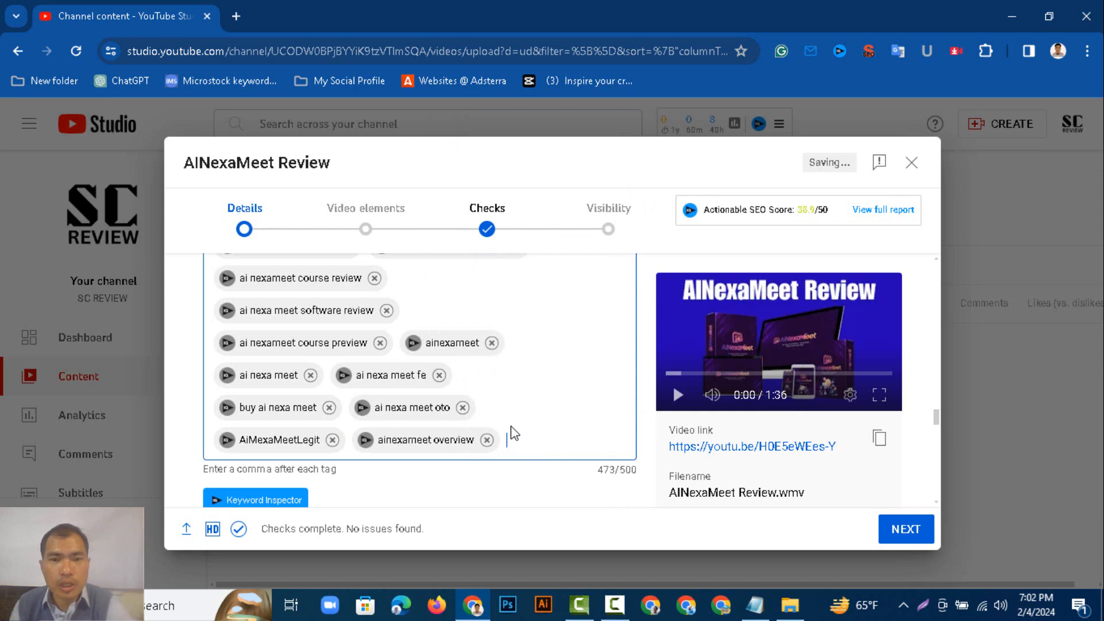
Select the key search term field under "What search term do you want to rank for?".
{"action": "scroll", "coordinate": [532, 431], "scroll_direction": "down", "scroll_amount": 4}
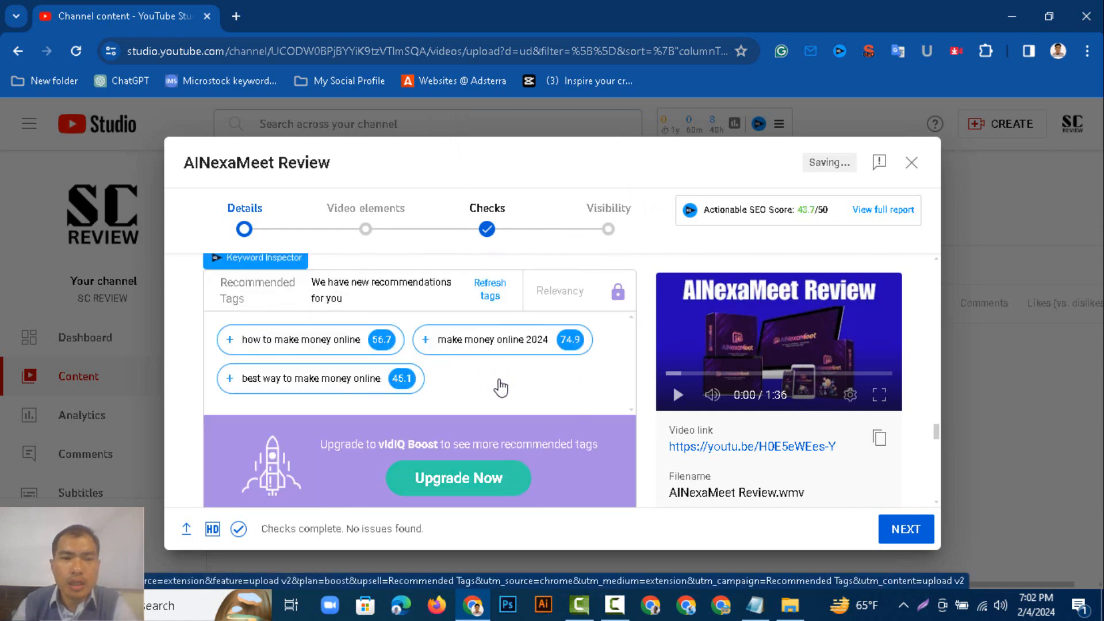
{"action": "scroll", "coordinate": [544, 415], "scroll_direction": "down", "scroll_amount": 3}
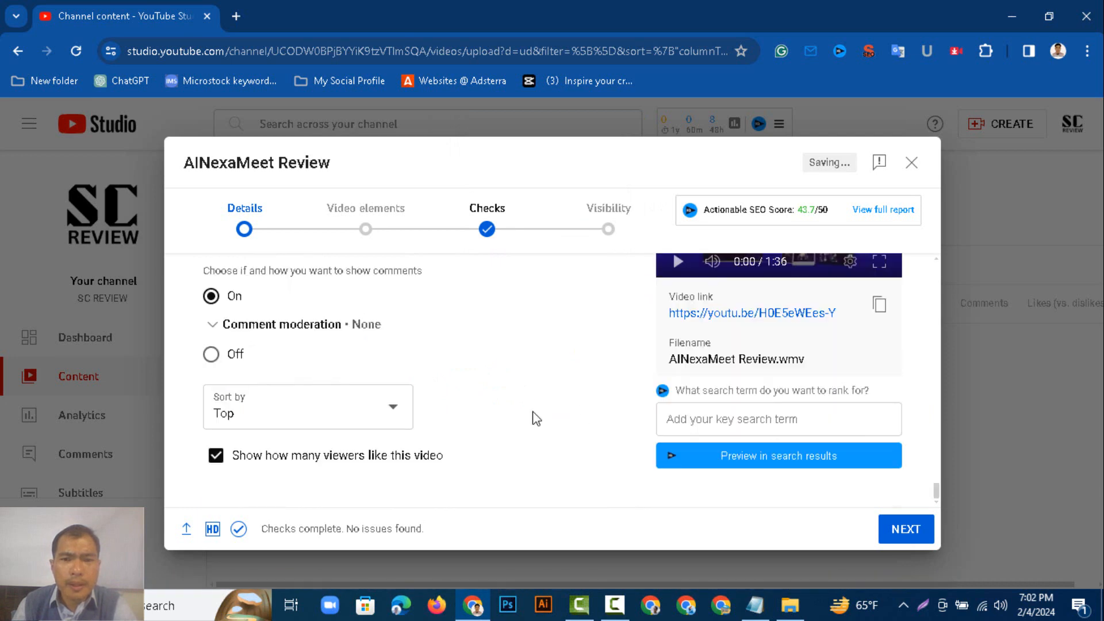
{"action": "left_click", "coordinate": [726, 422]}
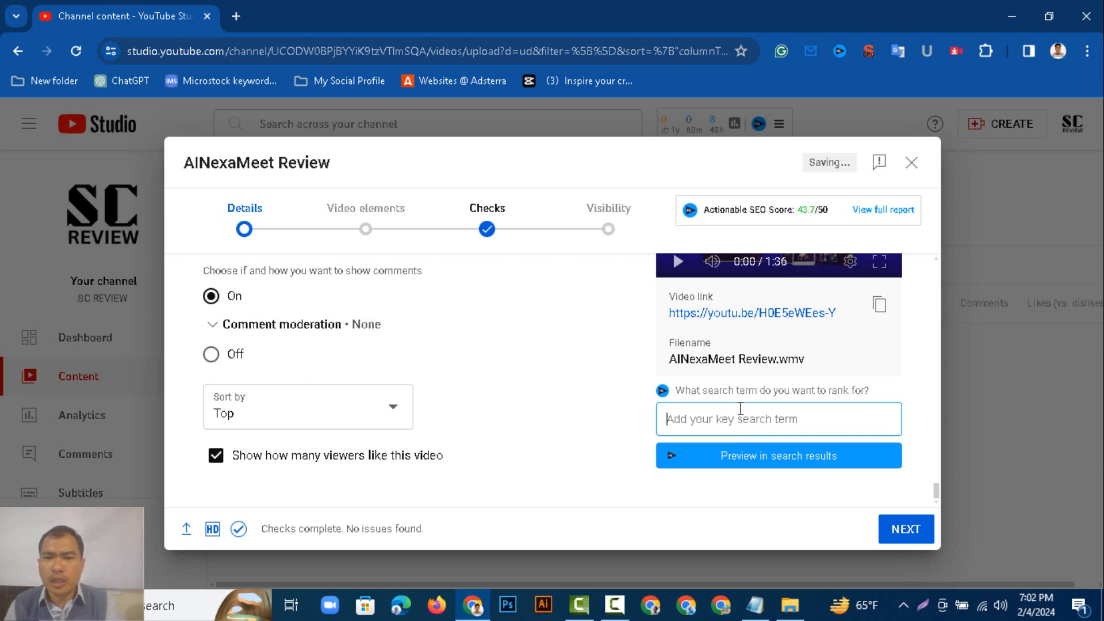
Copy the entire tag list from Notepad and return to the upload dialog.
{"action": "left_click", "coordinate": [755, 605]}
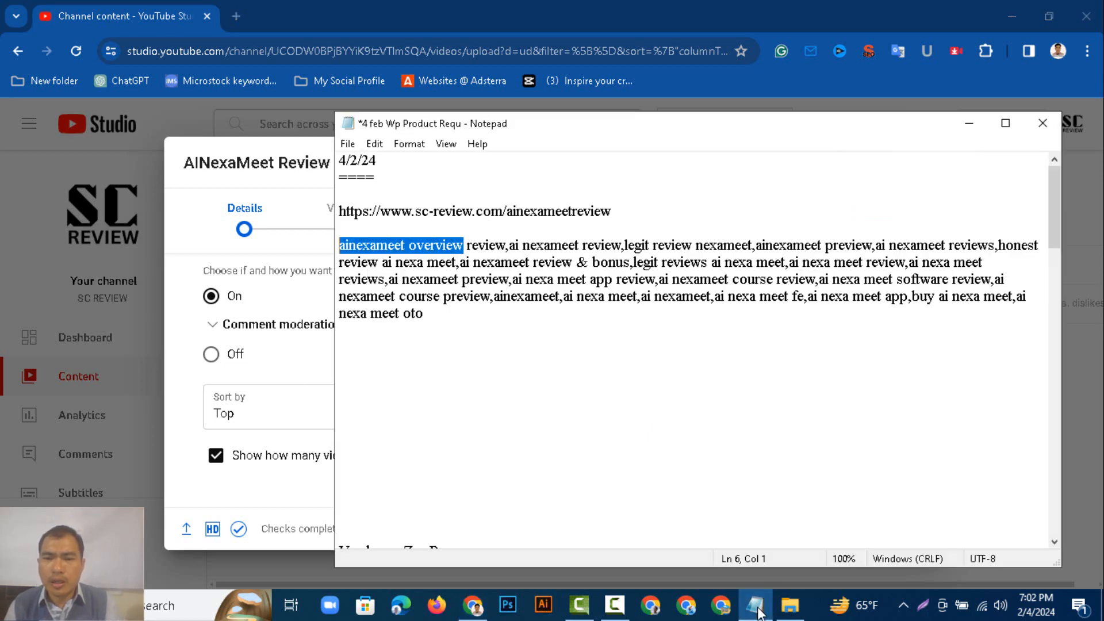
{"action": "left_click", "coordinate": [555, 400]}
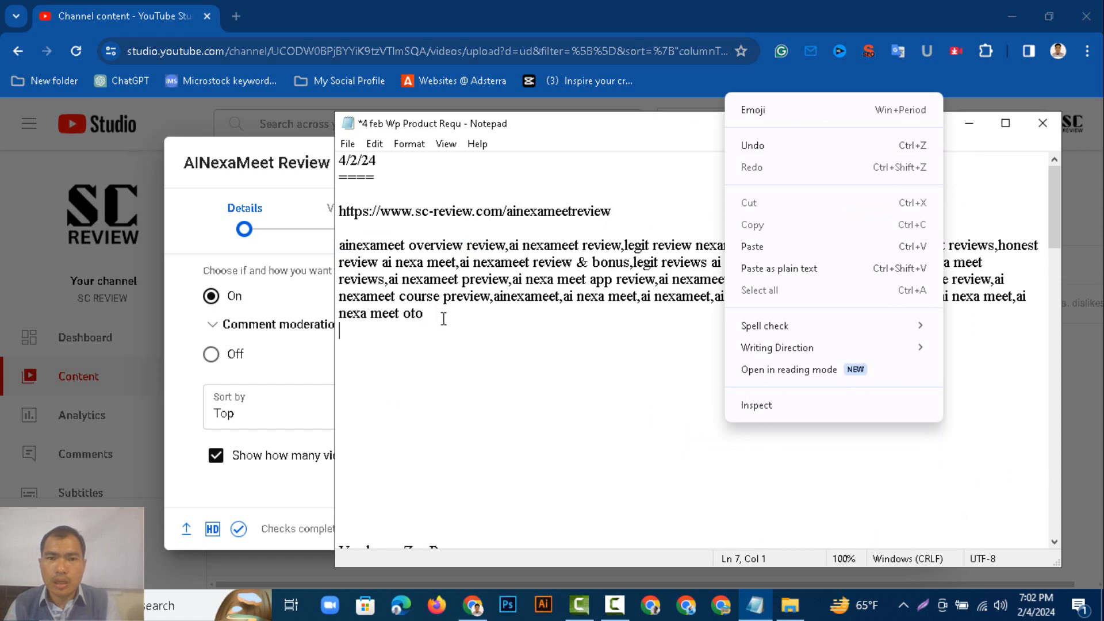
{"action": "left_click_drag", "start_coordinate": [444, 315], "coordinate": [340, 246]}
{"action": "right_click", "coordinate": [364, 263]}
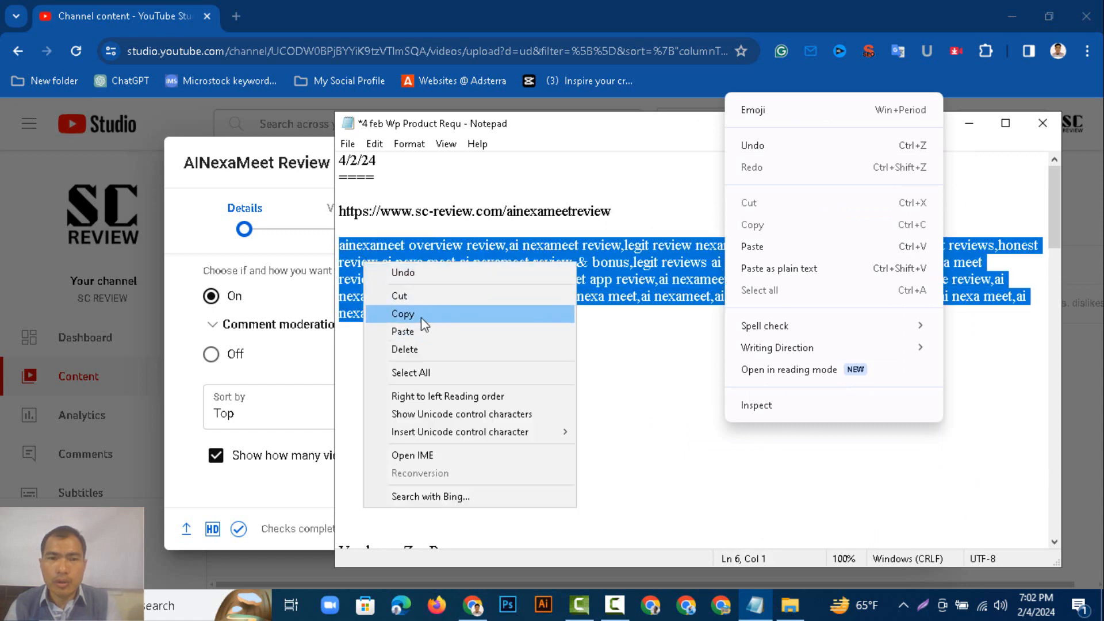
{"action": "left_click", "coordinate": [421, 316]}
{"action": "left_click", "coordinate": [311, 425]}
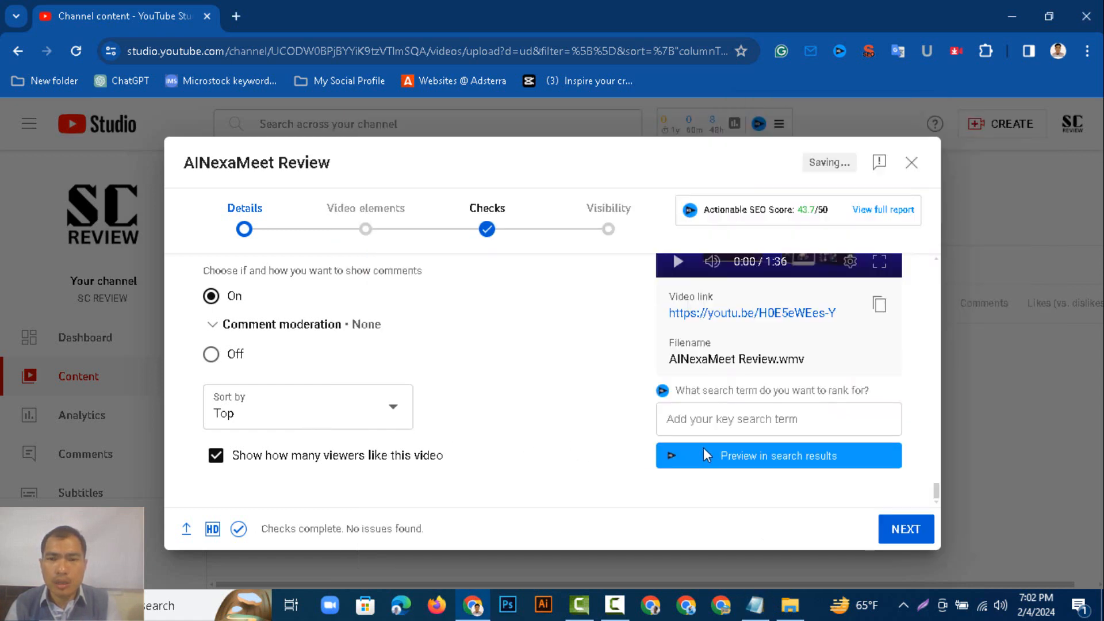
Paste the copied tag list into the key search term field.
{"action": "right_click", "coordinate": [735, 422]}
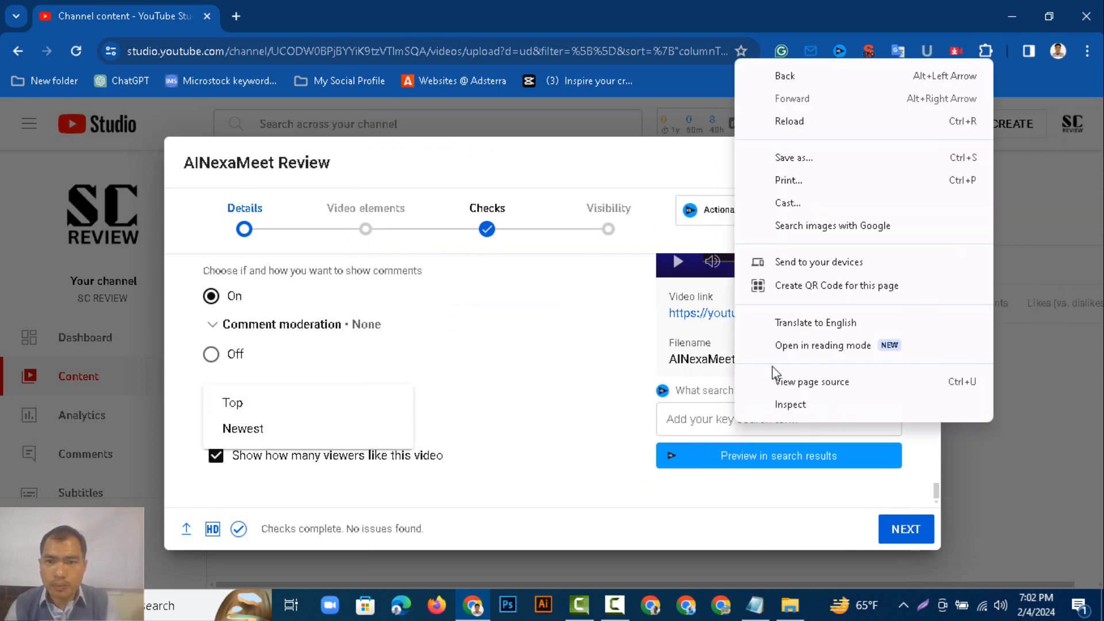
{"action": "left_click", "coordinate": [697, 424]}
{"action": "left_click", "coordinate": [696, 422]}
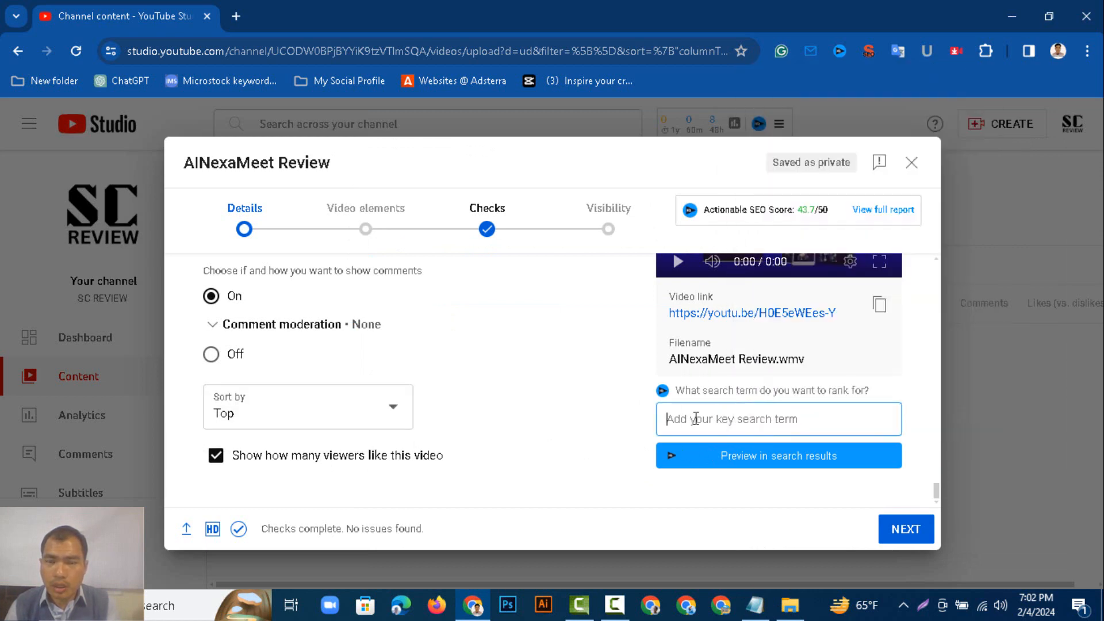
{"action": "right_click", "coordinate": [696, 419]}
{"action": "left_click", "coordinate": [722, 242]}
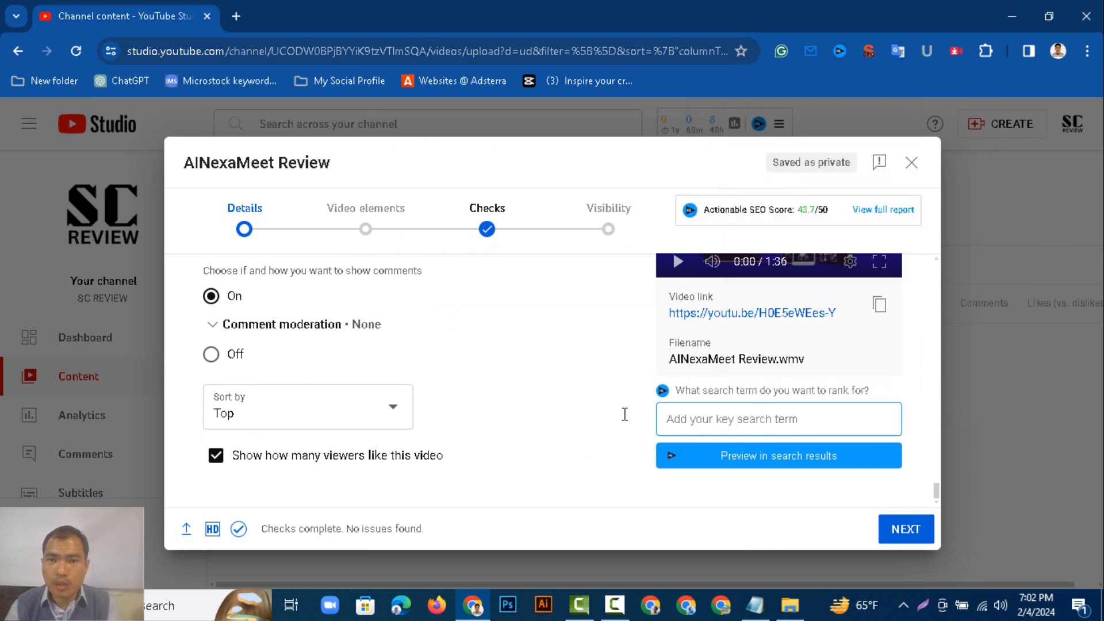
{"action": "key", "text": "ctrl+v"}
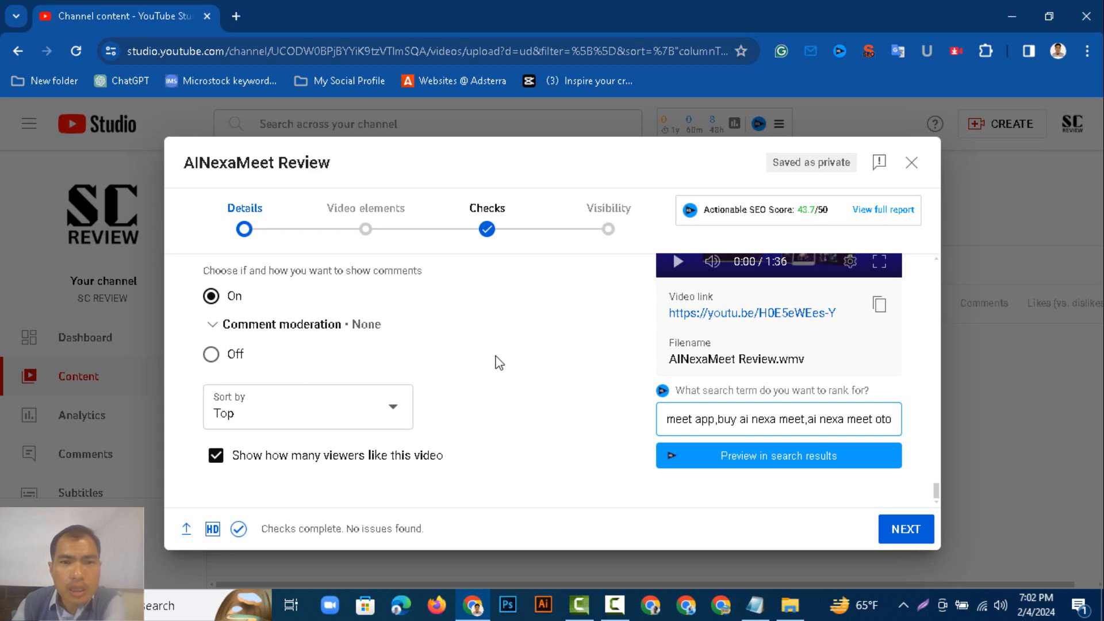
Set the video language to English (United States).
{"action": "scroll", "coordinate": [408, 406], "scroll_direction": "down", "scroll_amount": 10}
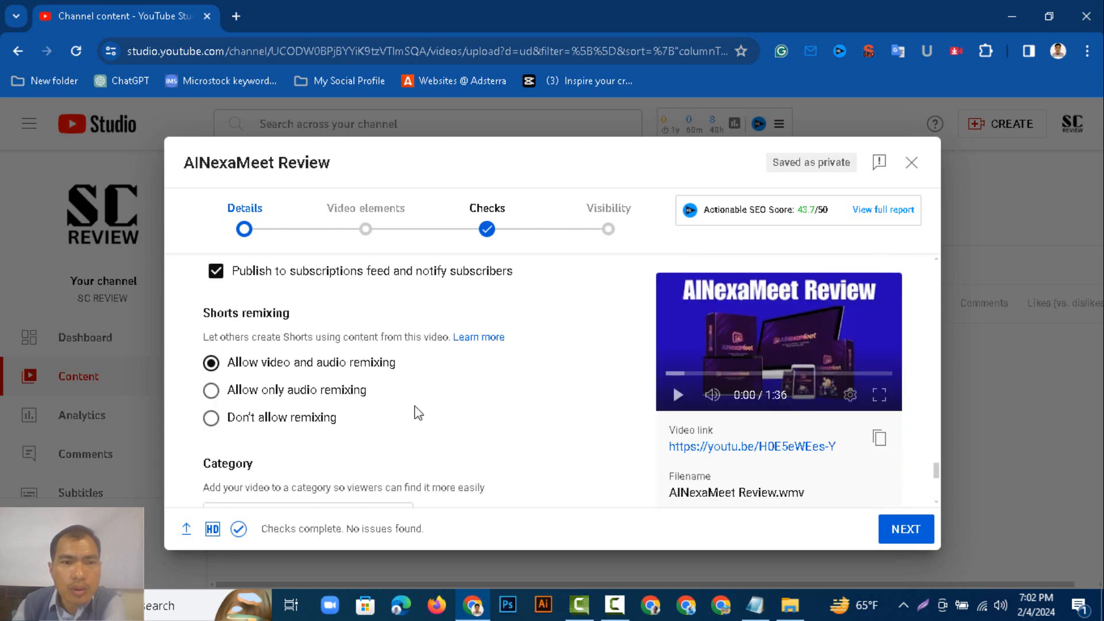
{"action": "scroll", "coordinate": [405, 406], "scroll_direction": "down", "scroll_amount": 3}
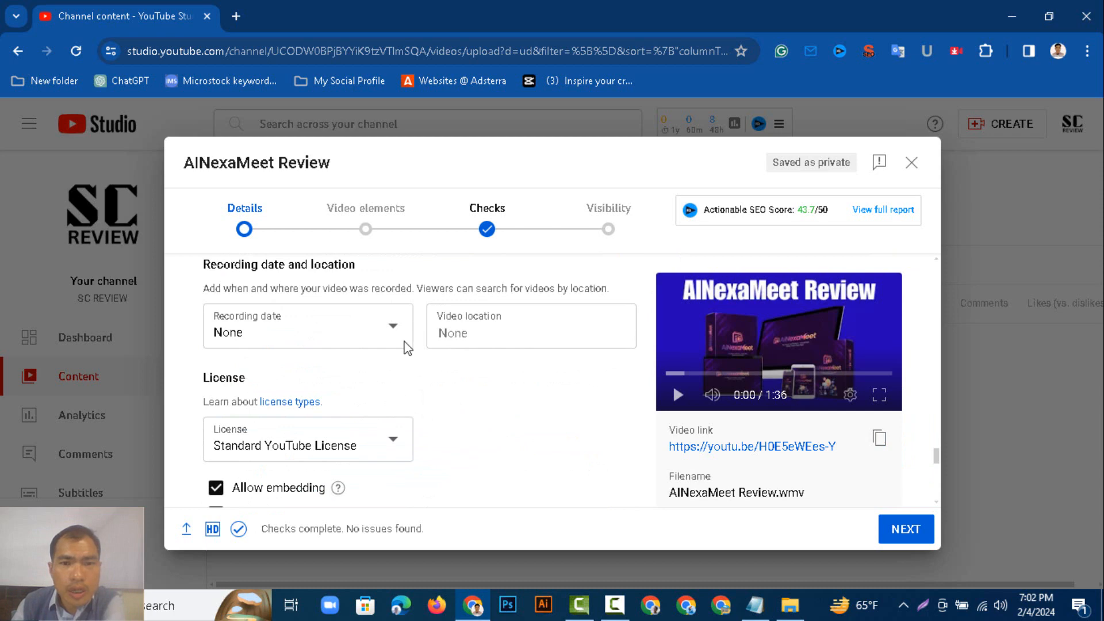
{"action": "scroll", "coordinate": [408, 347], "scroll_direction": "up", "scroll_amount": 4}
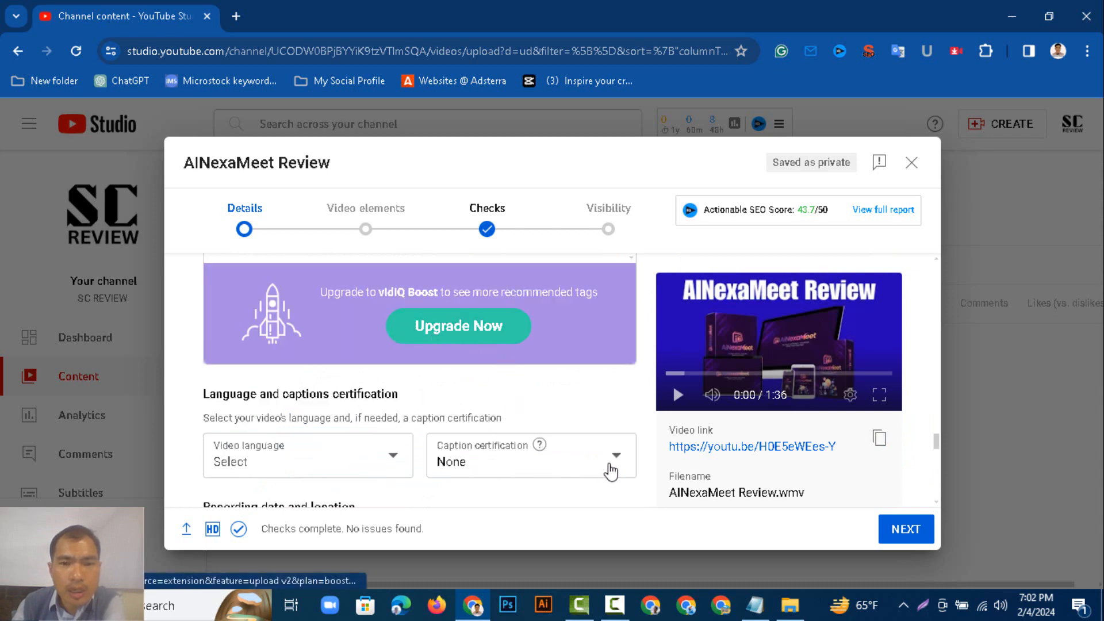
{"action": "left_click", "coordinate": [395, 460]}
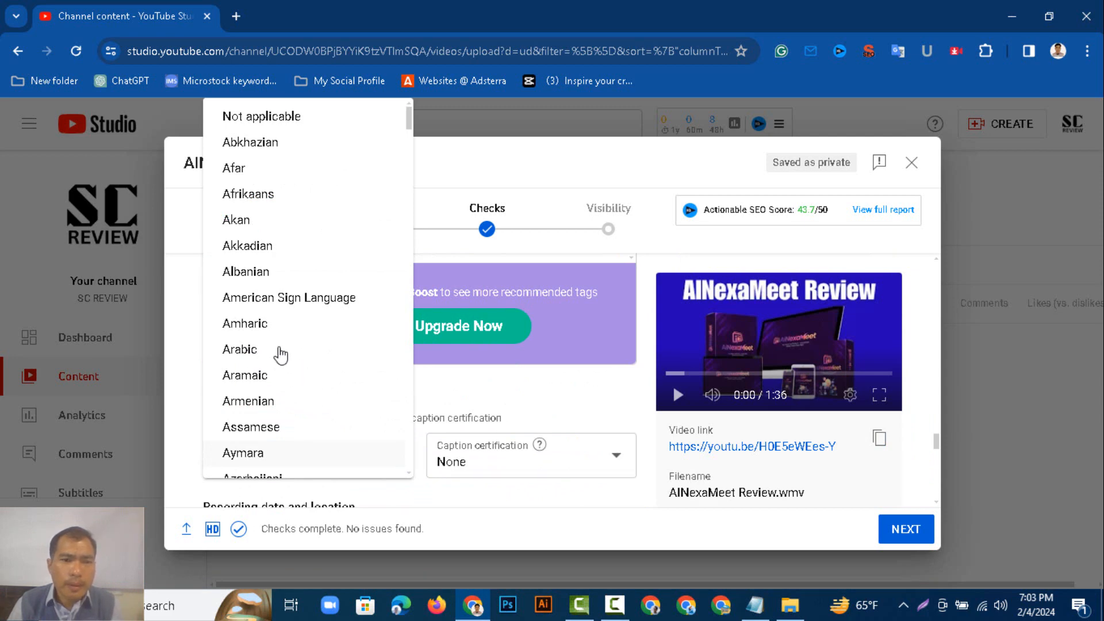
{"action": "scroll", "coordinate": [295, 407], "scroll_direction": "down", "scroll_amount": 20}
{"action": "scroll", "coordinate": [281, 362], "scroll_direction": "down", "scroll_amount": 20}
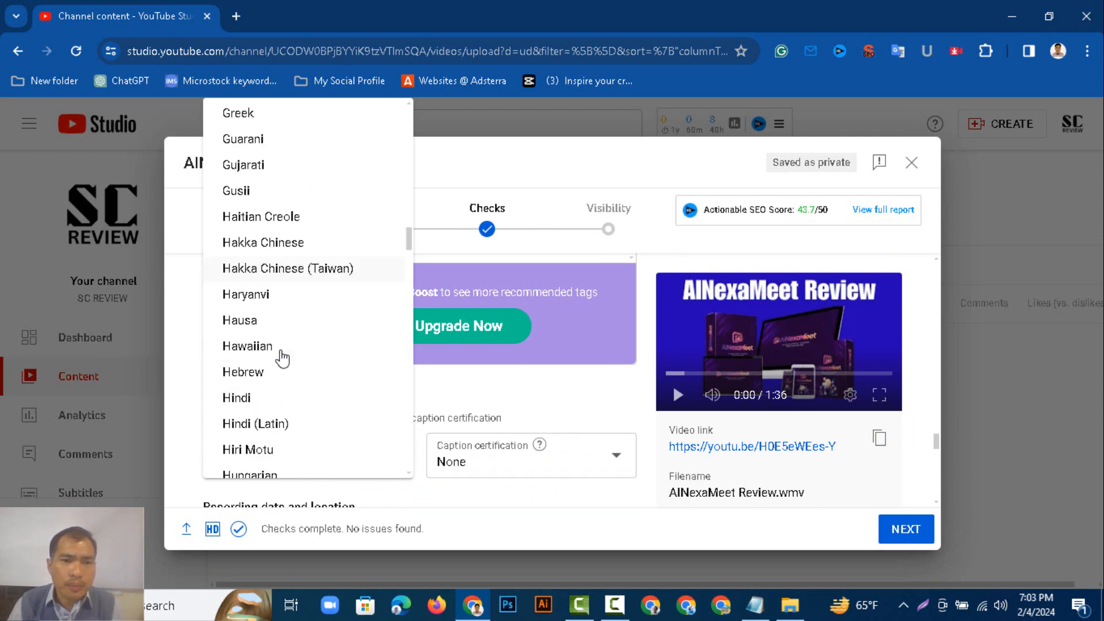
{"action": "scroll", "coordinate": [284, 361], "scroll_direction": "up", "scroll_amount": 20}
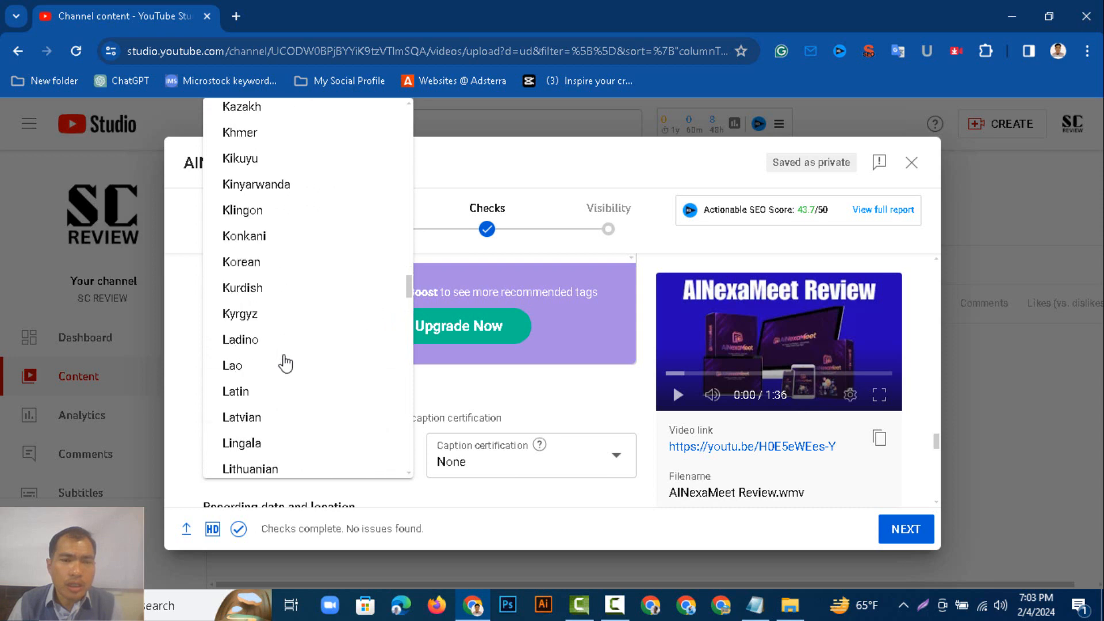
{"action": "scroll", "coordinate": [286, 363], "scroll_direction": "down", "scroll_amount": 7}
{"action": "scroll", "coordinate": [286, 364], "scroll_direction": "down", "scroll_amount": 20}
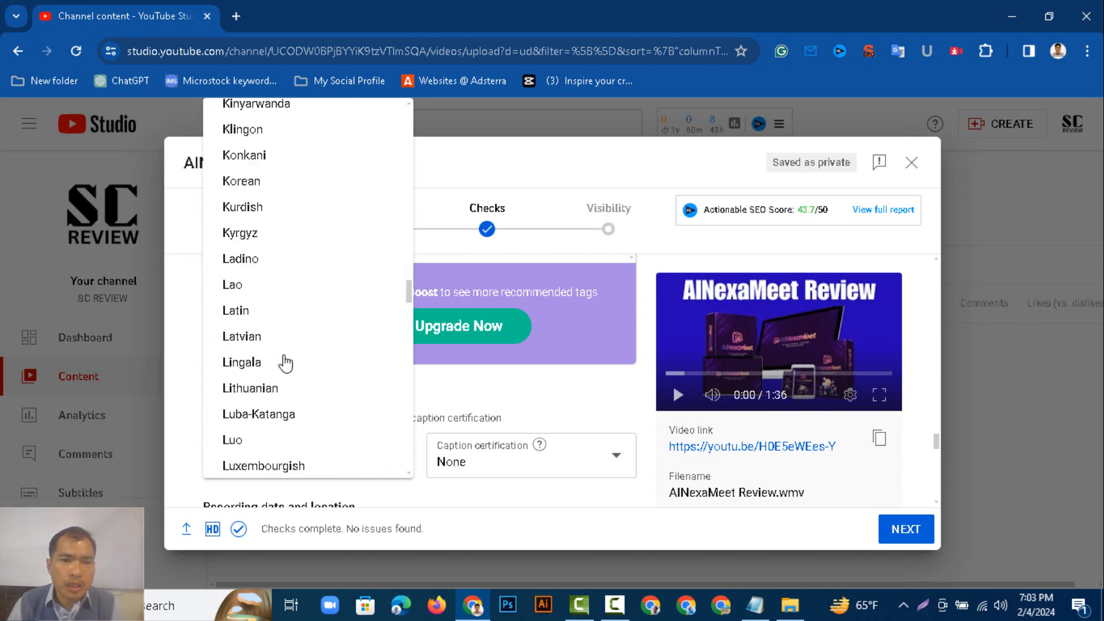
{"action": "scroll", "coordinate": [286, 363], "scroll_direction": "down", "scroll_amount": 20}
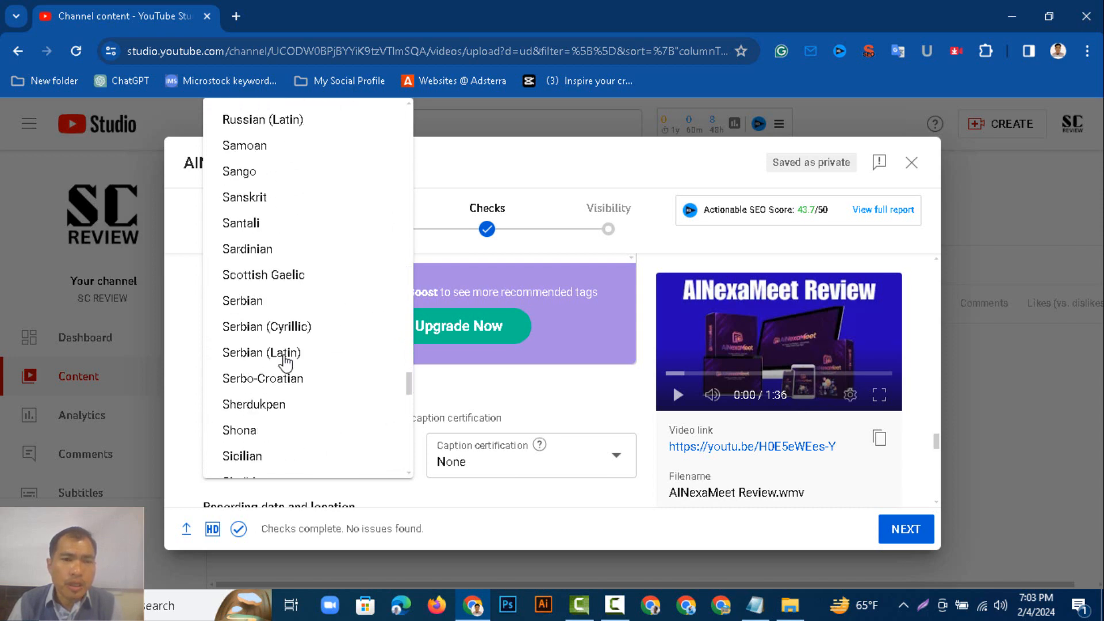
{"action": "scroll", "coordinate": [285, 363], "scroll_direction": "up", "scroll_amount": 4}
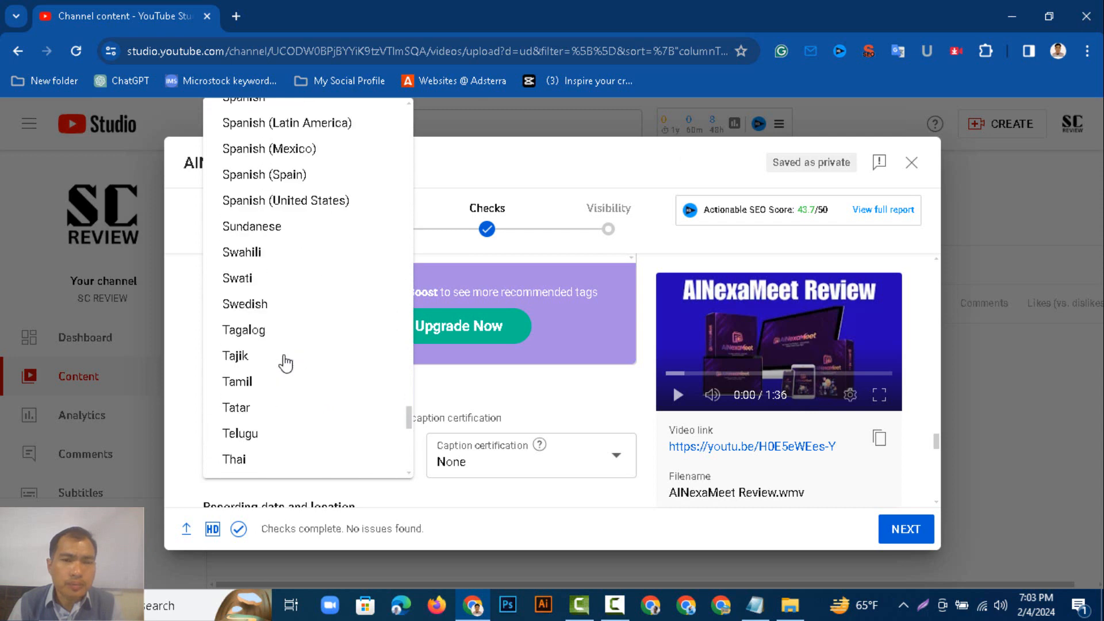
{"action": "scroll", "coordinate": [286, 363], "scroll_direction": "down", "scroll_amount": 12}
{"action": "scroll", "coordinate": [285, 364], "scroll_direction": "up", "scroll_amount": 5}
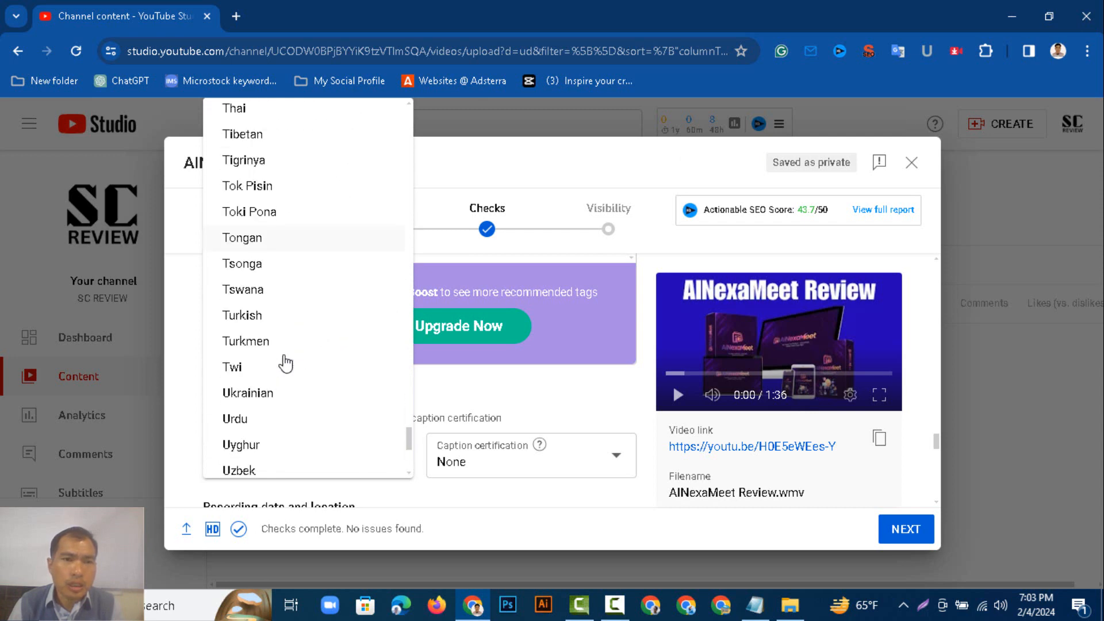
{"action": "scroll", "coordinate": [285, 363], "scroll_direction": "up", "scroll_amount": 20}
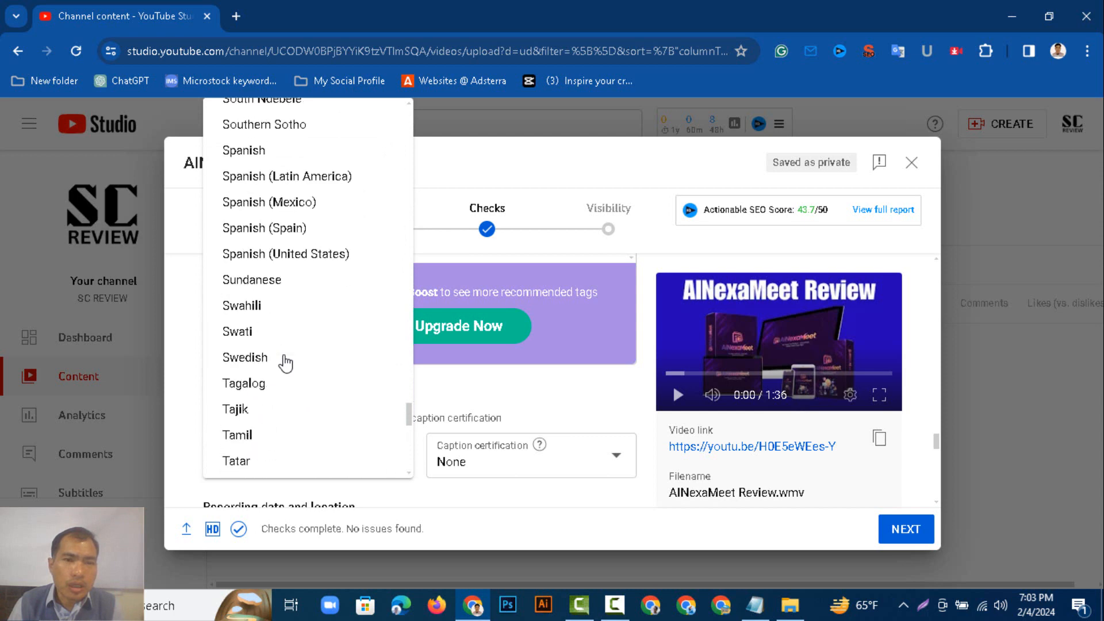
{"action": "scroll", "coordinate": [285, 363], "scroll_direction": "up", "scroll_amount": 20}
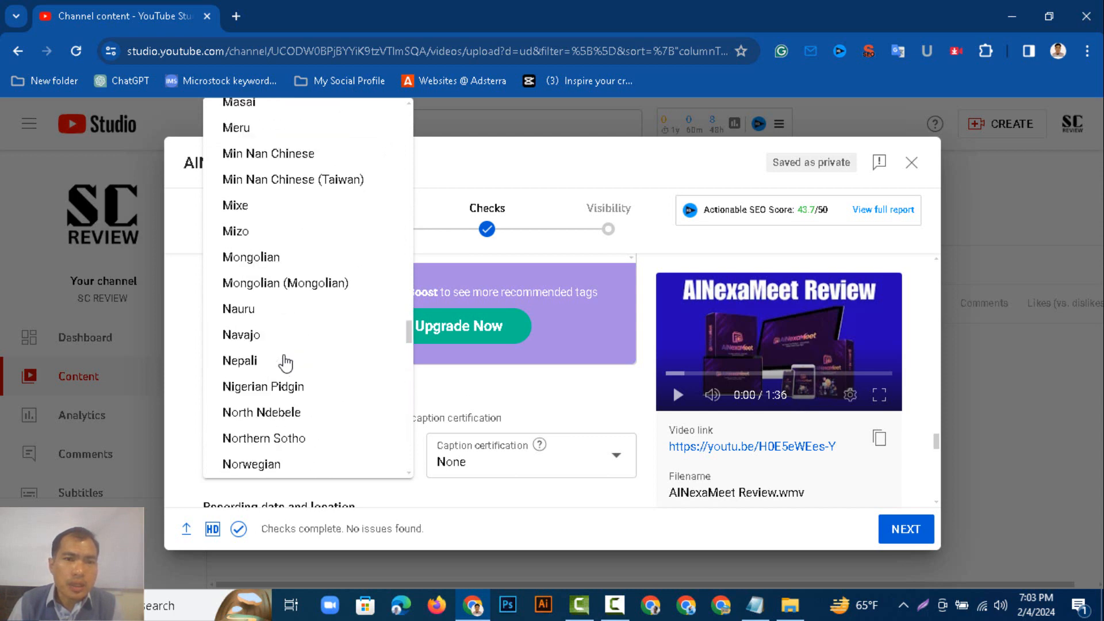
{"action": "scroll", "coordinate": [285, 364], "scroll_direction": "up", "scroll_amount": 20}
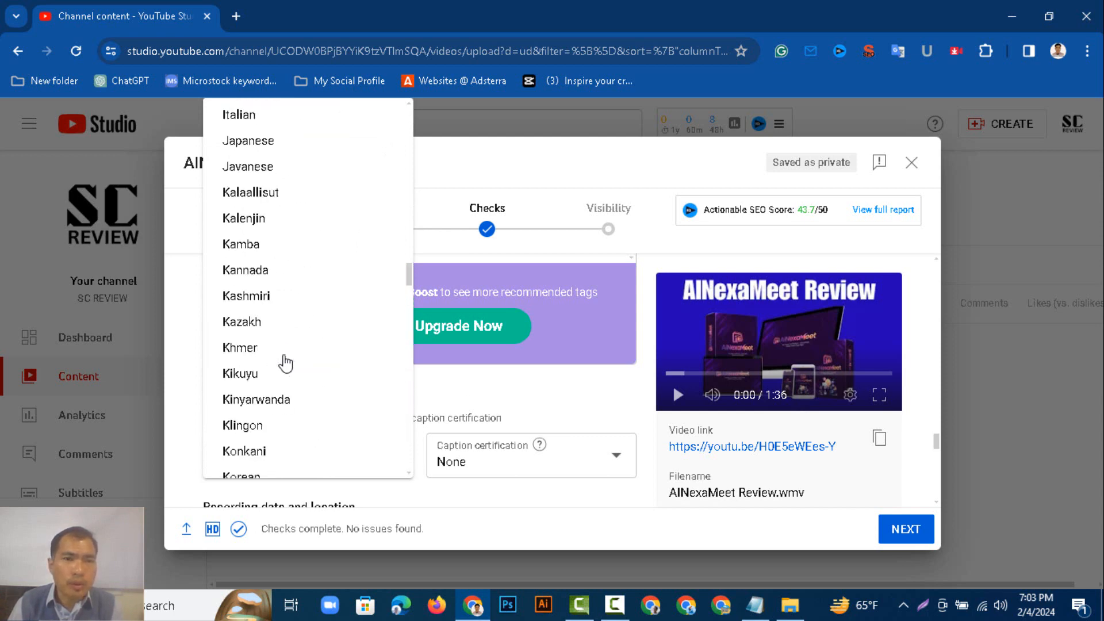
{"action": "scroll", "coordinate": [285, 363], "scroll_direction": "up", "scroll_amount": 15}
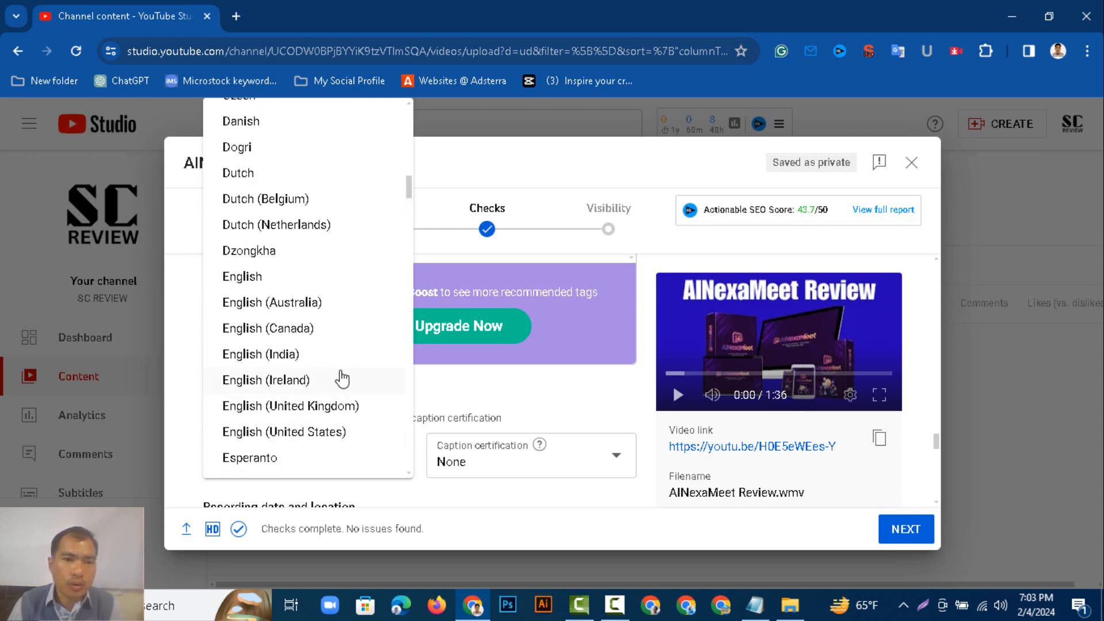
{"action": "left_click", "coordinate": [318, 432]}
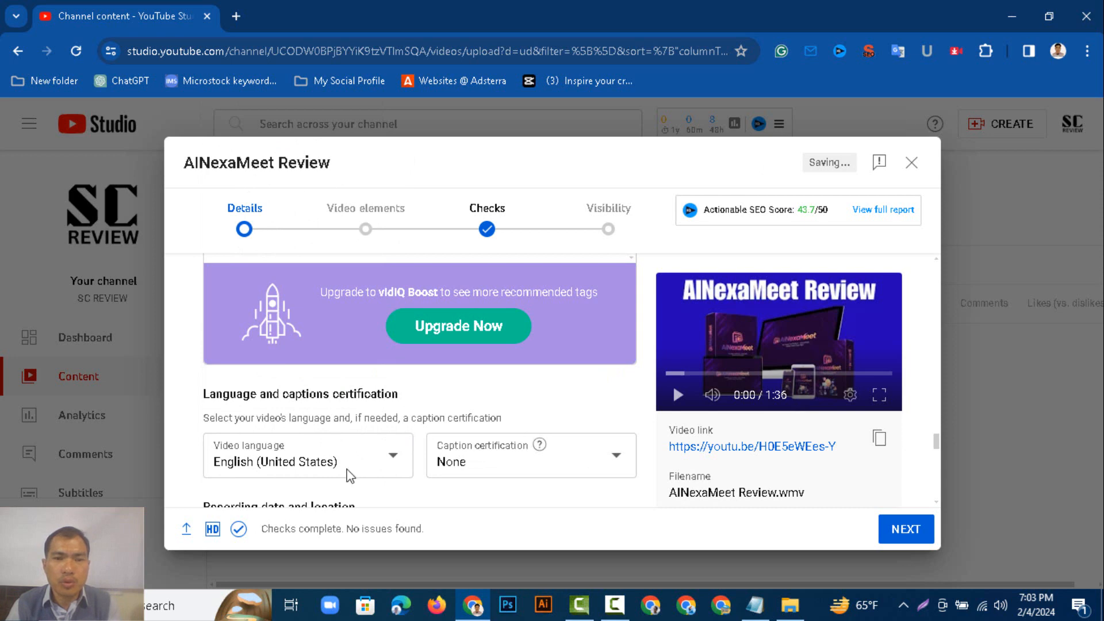
Review the details form and proceed to the Video elements step.
{"action": "scroll", "coordinate": [468, 438], "scroll_direction": "down", "scroll_amount": 15}
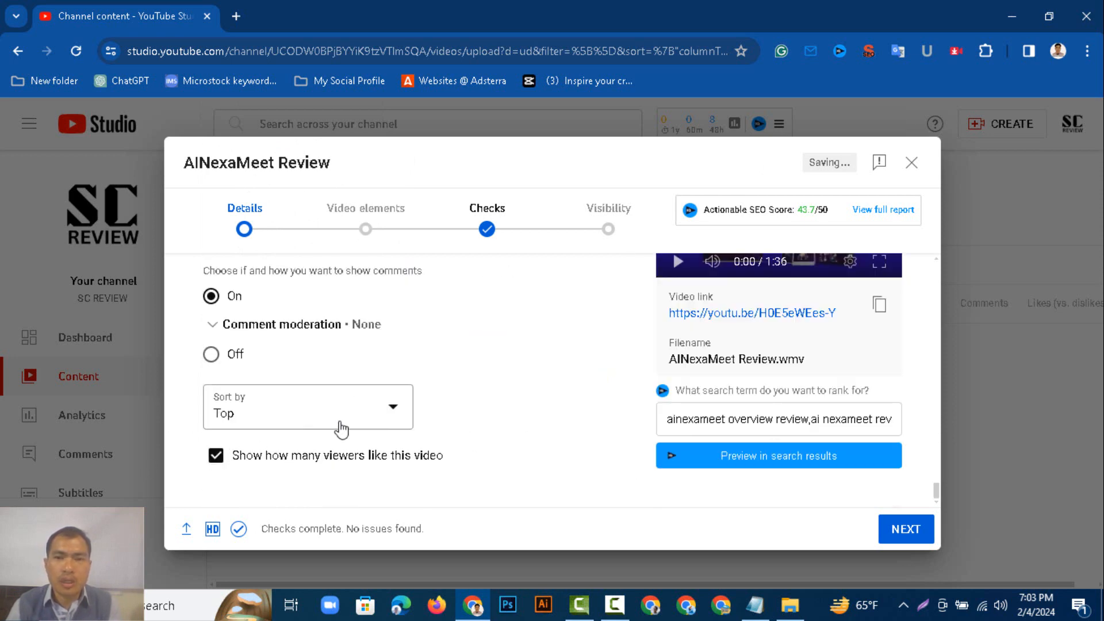
{"action": "scroll", "coordinate": [615, 489], "scroll_direction": "up", "scroll_amount": 1}
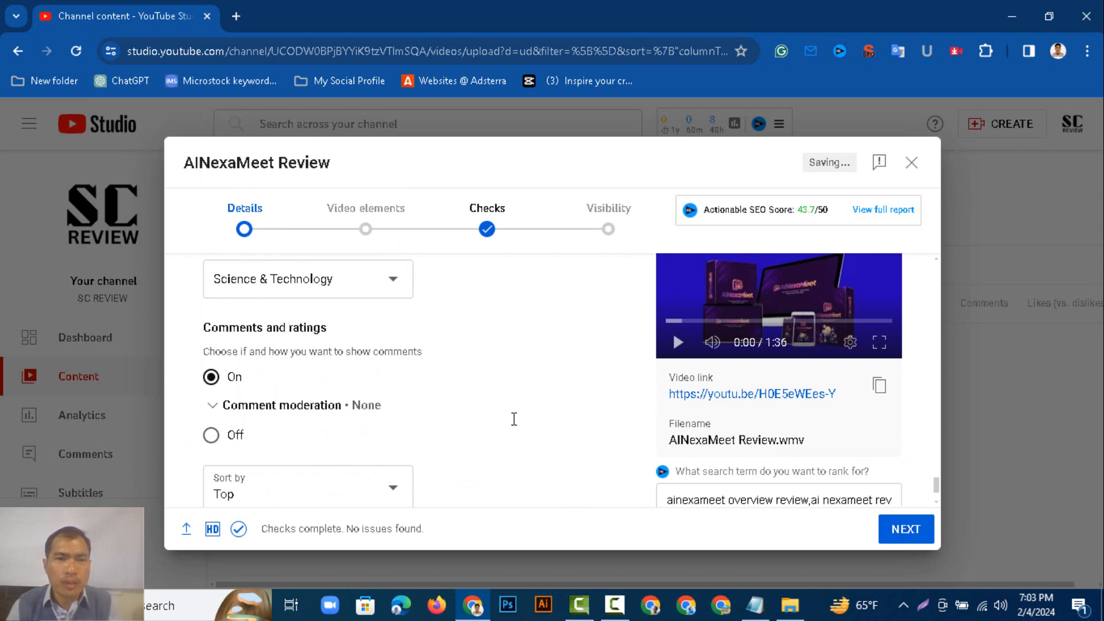
{"action": "scroll", "coordinate": [504, 391], "scroll_direction": "up", "scroll_amount": 10}
{"action": "scroll", "coordinate": [572, 442], "scroll_direction": "up", "scroll_amount": 4}
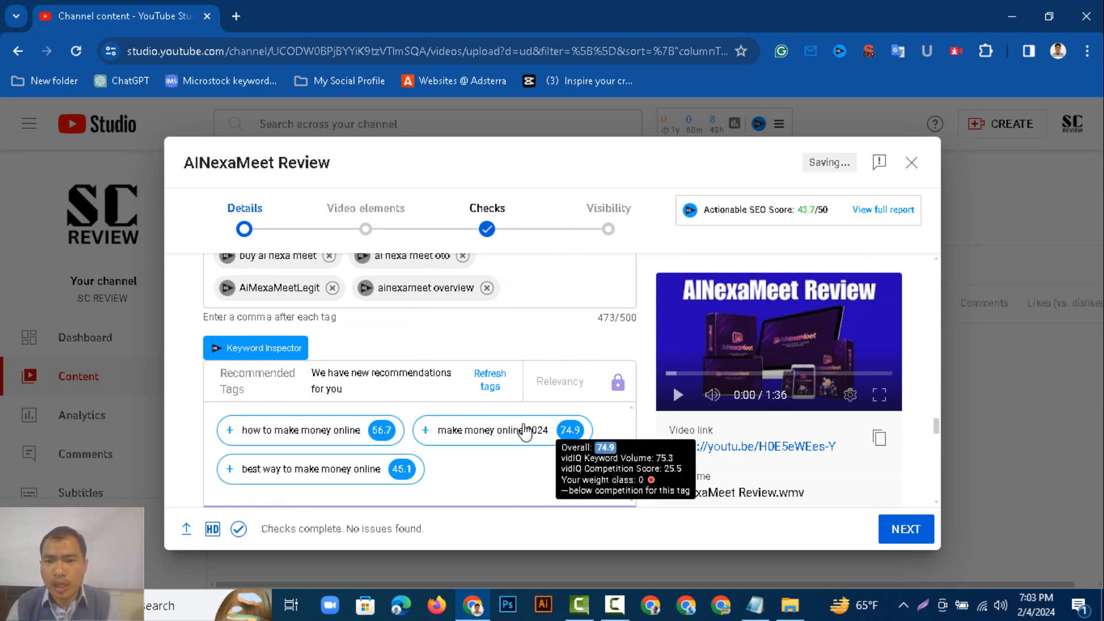
{"action": "left_click", "coordinate": [904, 530]}
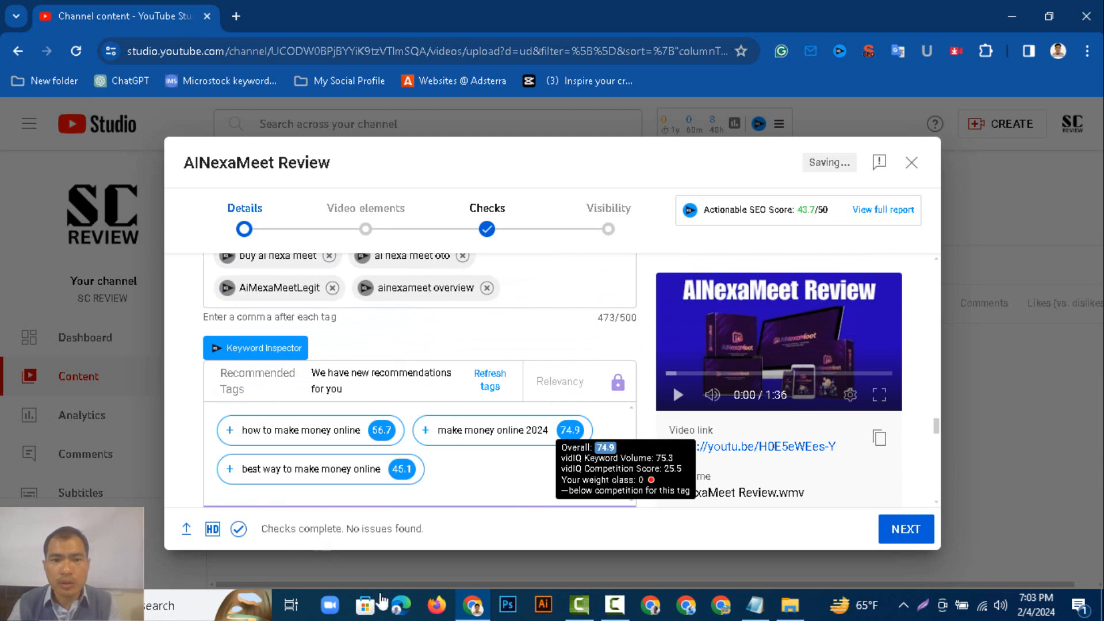
Add an end screen using the "1 video, 1 subscribe" template and save it.
{"action": "scroll", "coordinate": [965, 377], "scroll_direction": "down", "scroll_amount": 2}
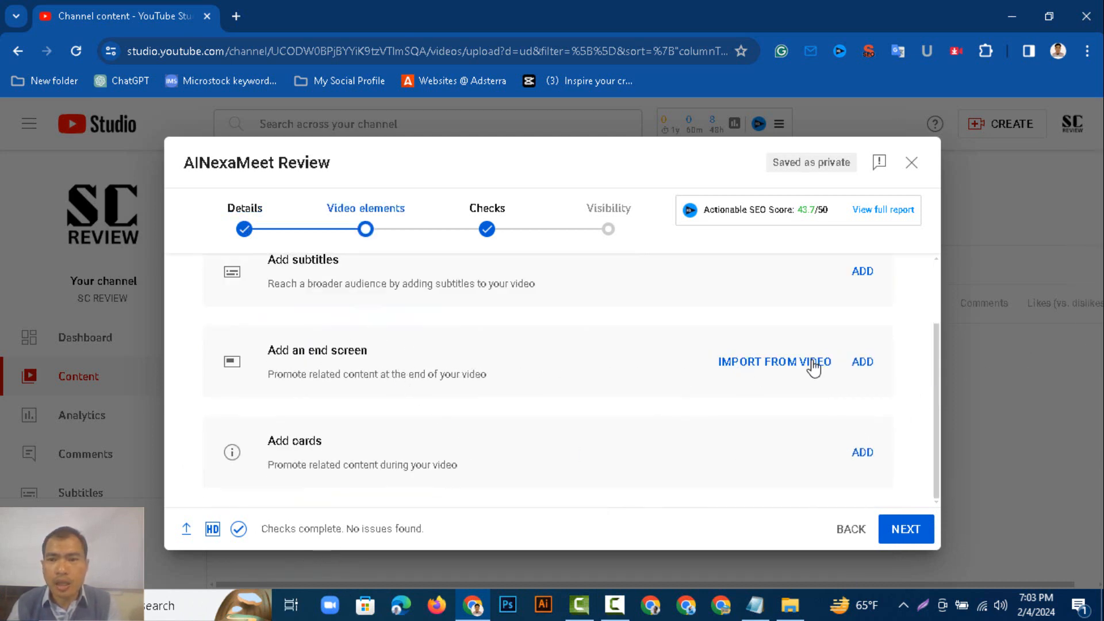
{"action": "left_click", "coordinate": [862, 363]}
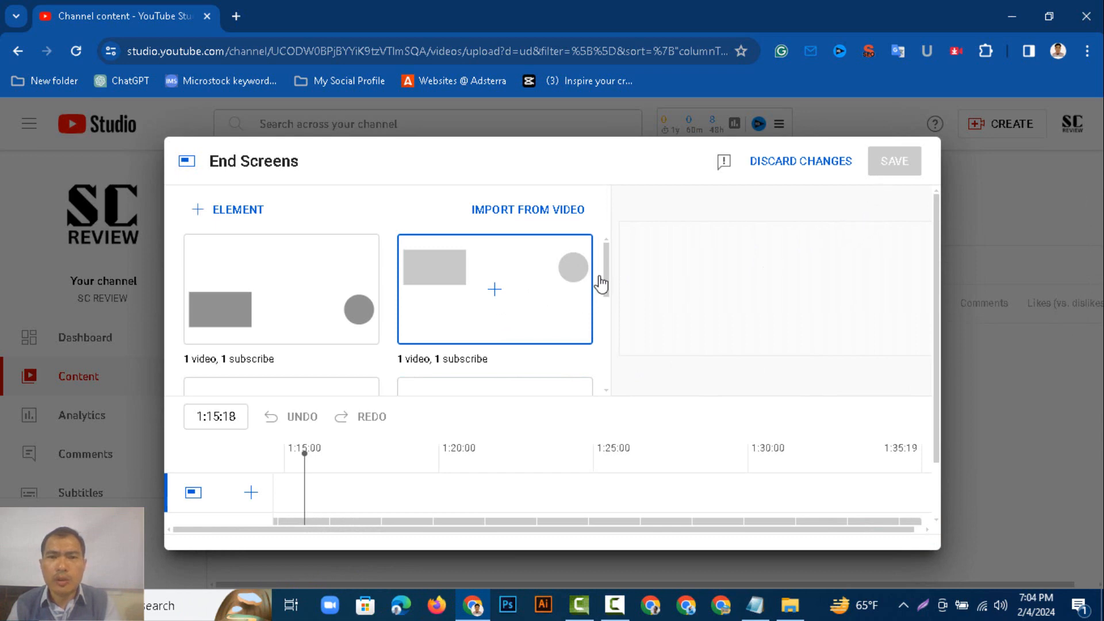
{"action": "left_click", "coordinate": [511, 266]}
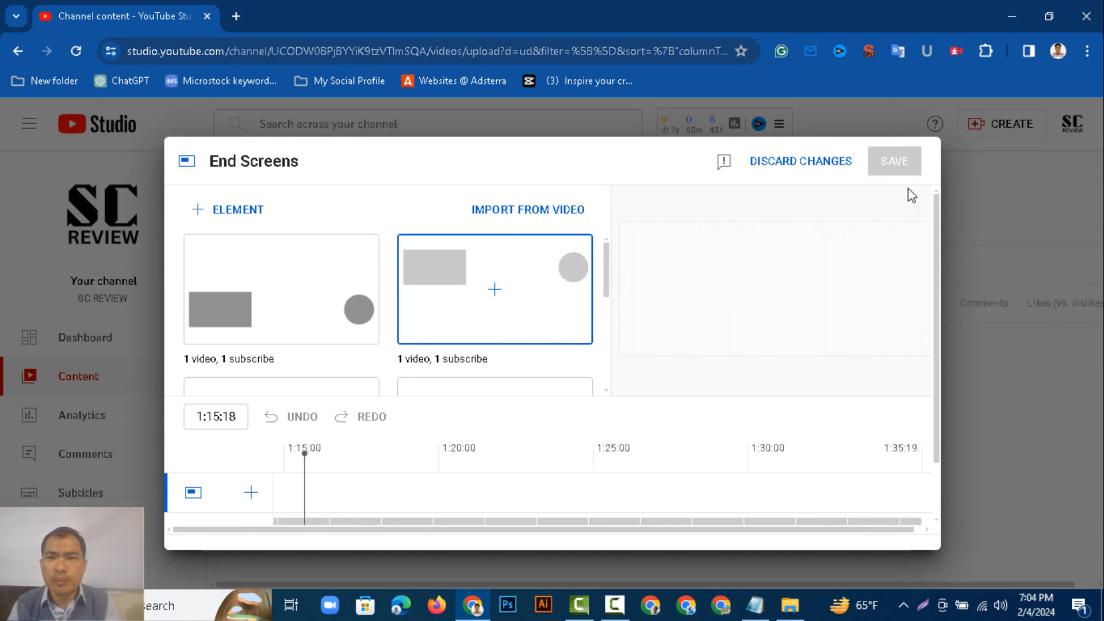
{"action": "left_click", "coordinate": [891, 163]}
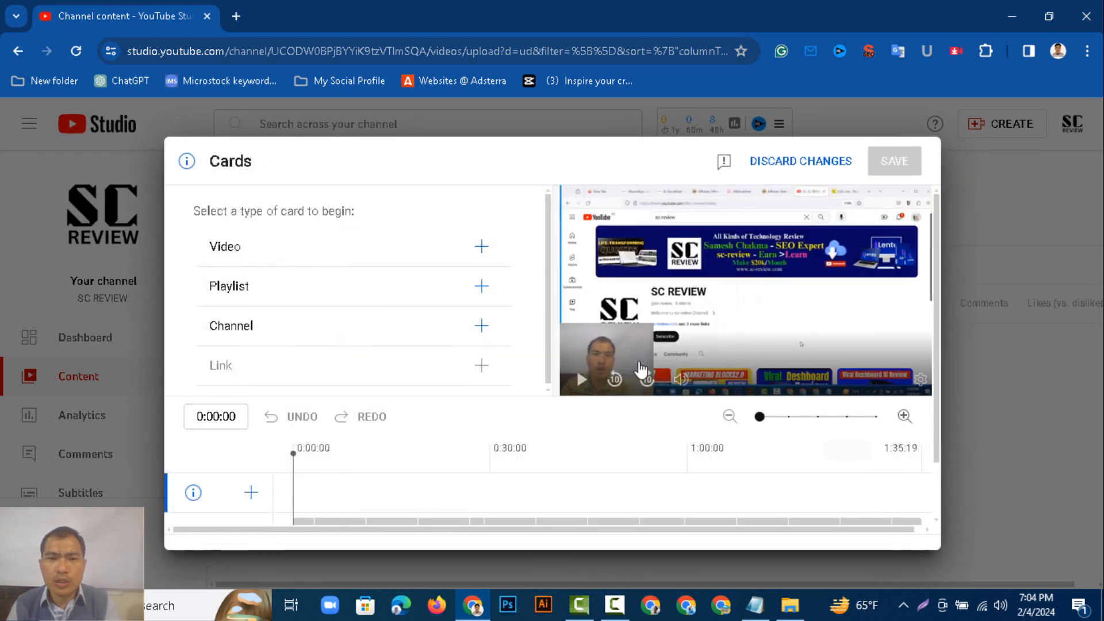
Add a video card linking to "Go Build Review- Make Money online", then continue through Checks to Visibility.
{"action": "left_click", "coordinate": [382, 265]}
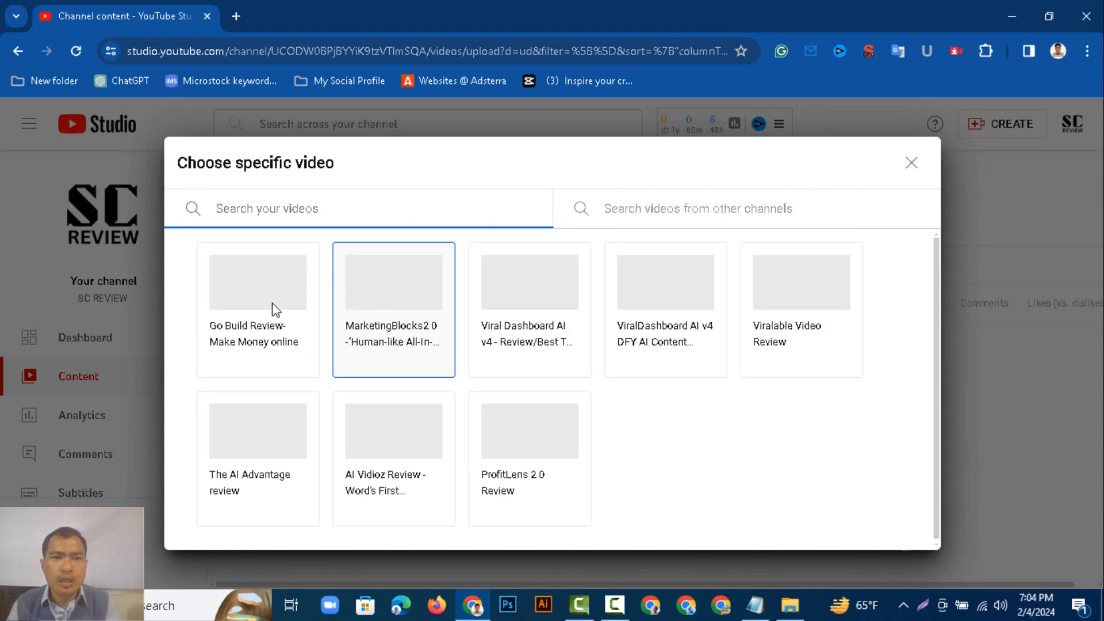
{"action": "left_click", "coordinate": [276, 308]}
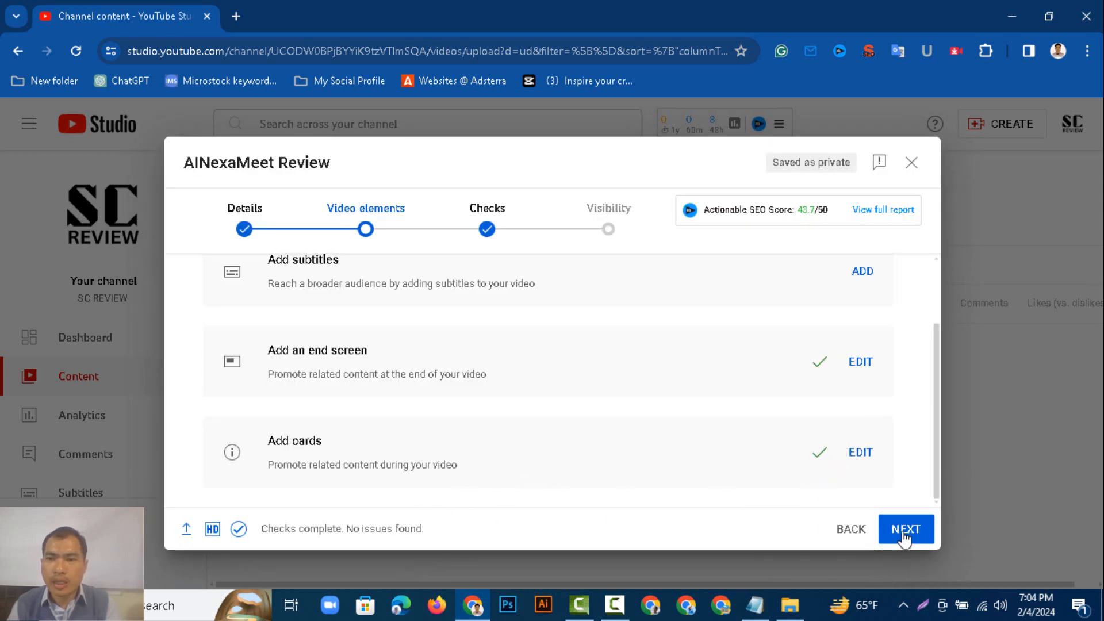
{"action": "left_click", "coordinate": [906, 530]}
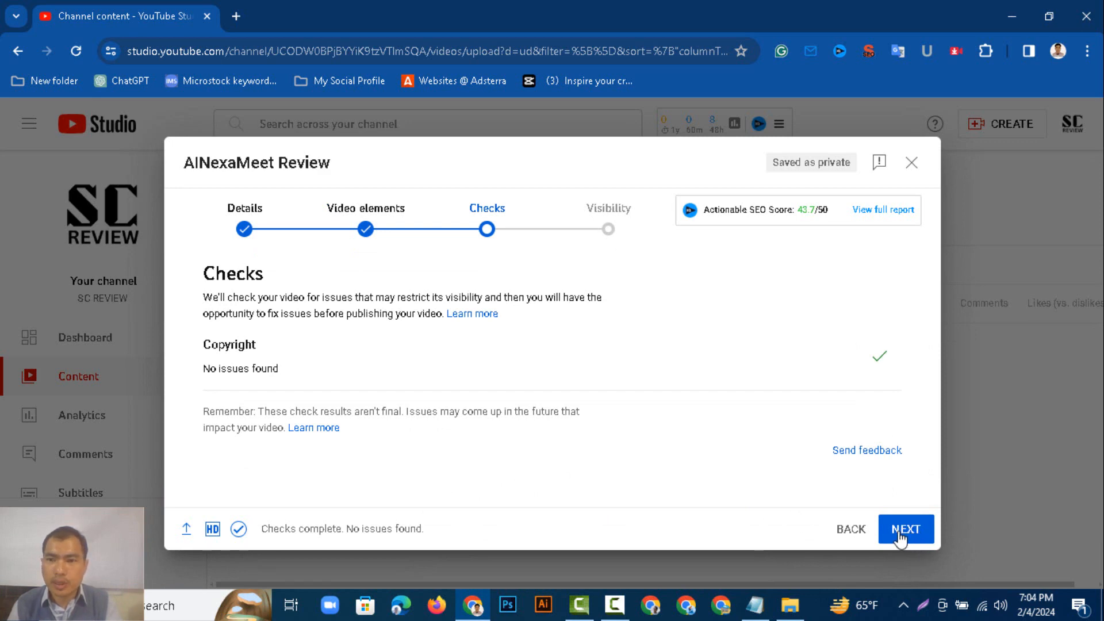
{"action": "left_click", "coordinate": [901, 532]}
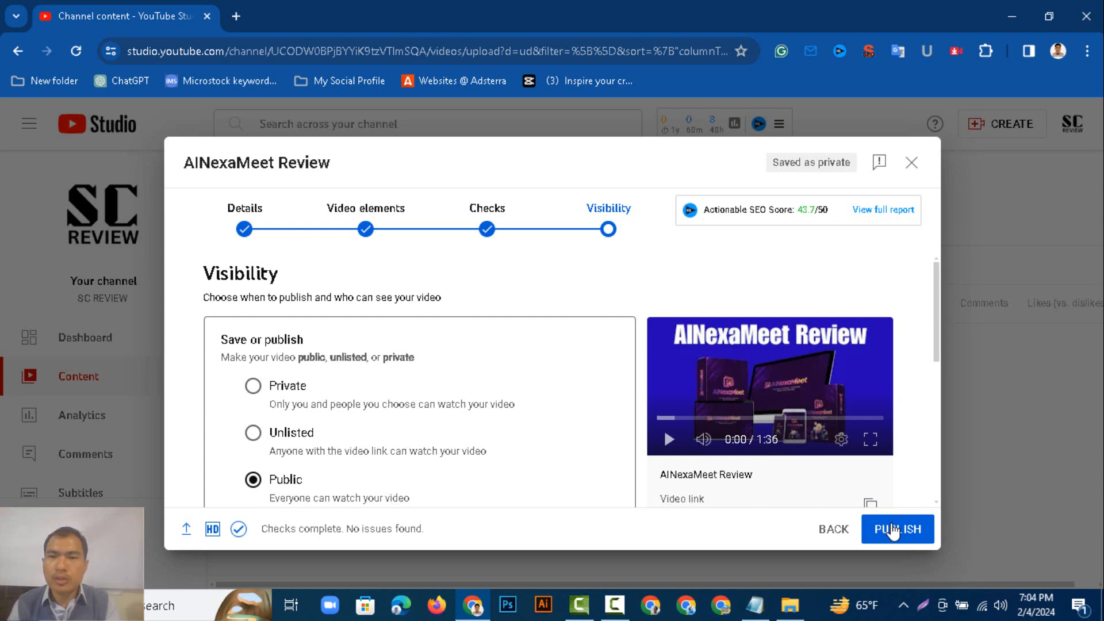
Publish the video and copy its short video link.
{"action": "left_click", "coordinate": [893, 531]}
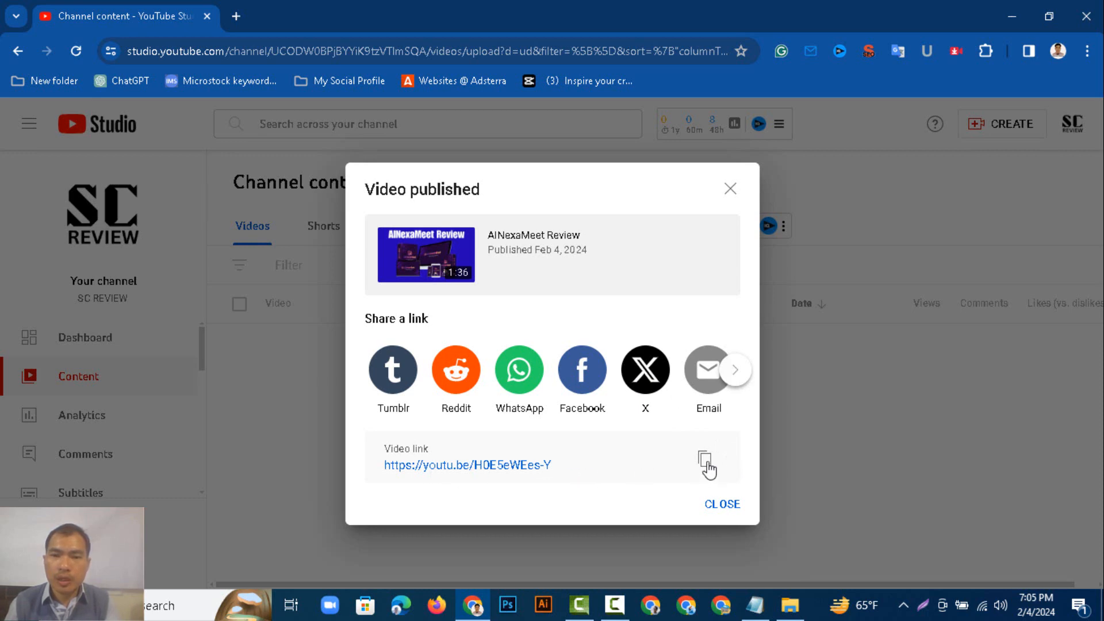
{"action": "left_click", "coordinate": [705, 461]}
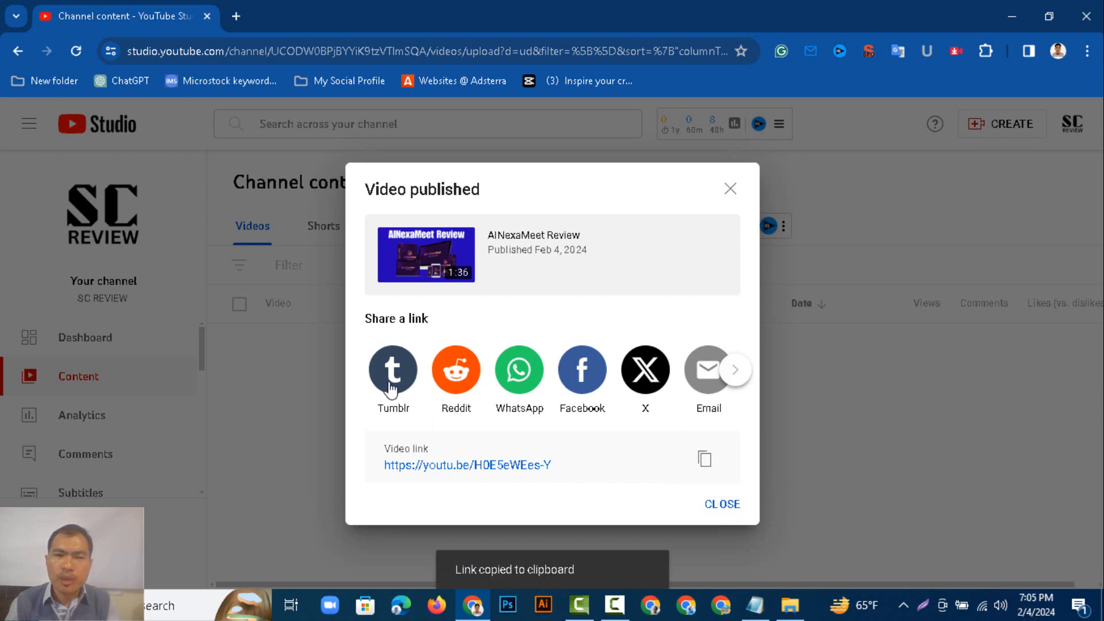
Open the Tumblr share for the video, and paste the video link into the Notepad notes above the website URL.
{"action": "left_click", "coordinate": [392, 382]}
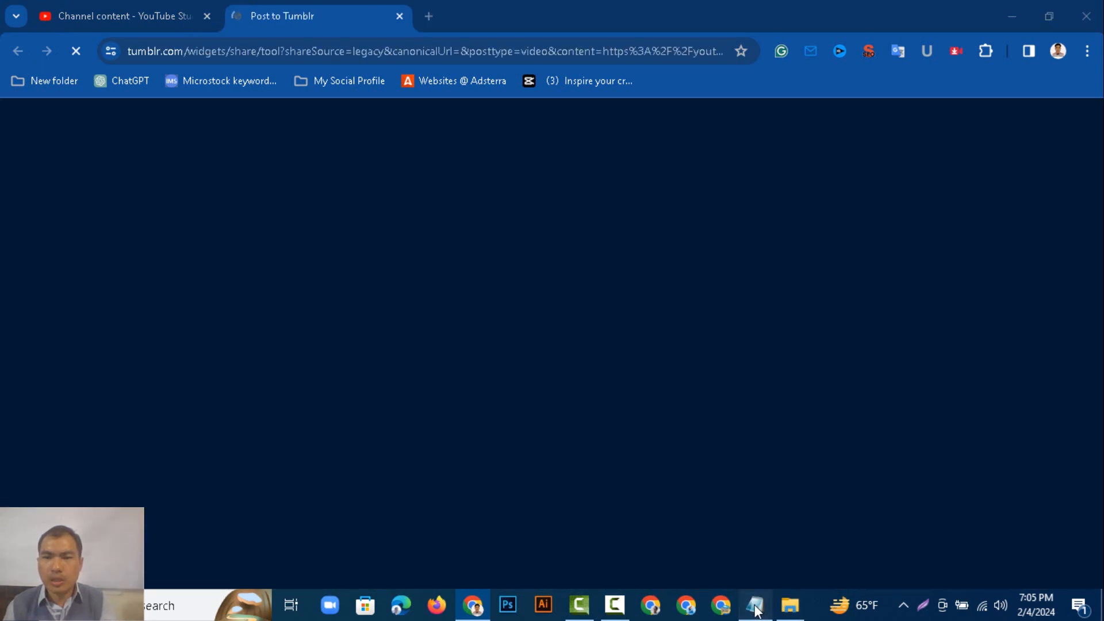
{"action": "left_click", "coordinate": [755, 605]}
{"action": "left_click", "coordinate": [372, 194]}
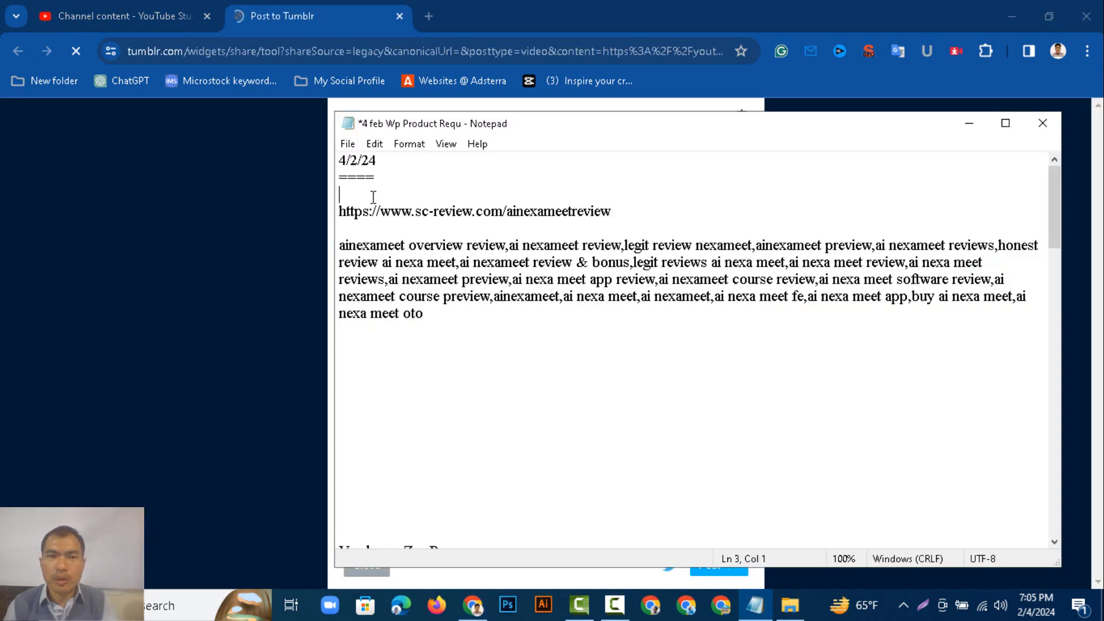
{"action": "right_click", "coordinate": [373, 194]}
{"action": "left_click", "coordinate": [424, 259]}
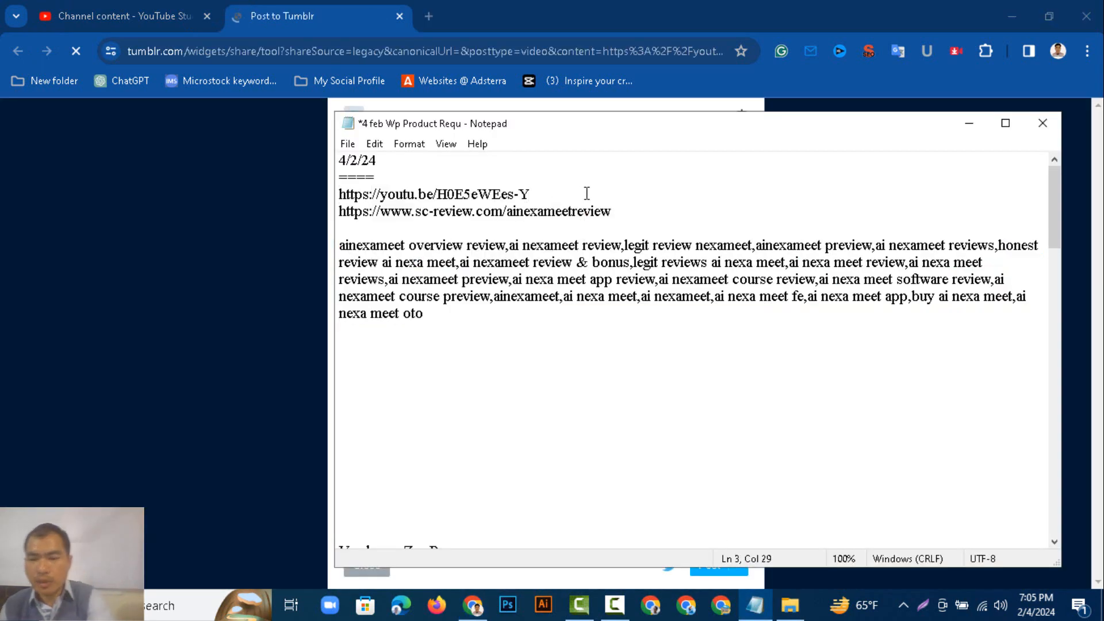
{"action": "key", "text": "Return"}
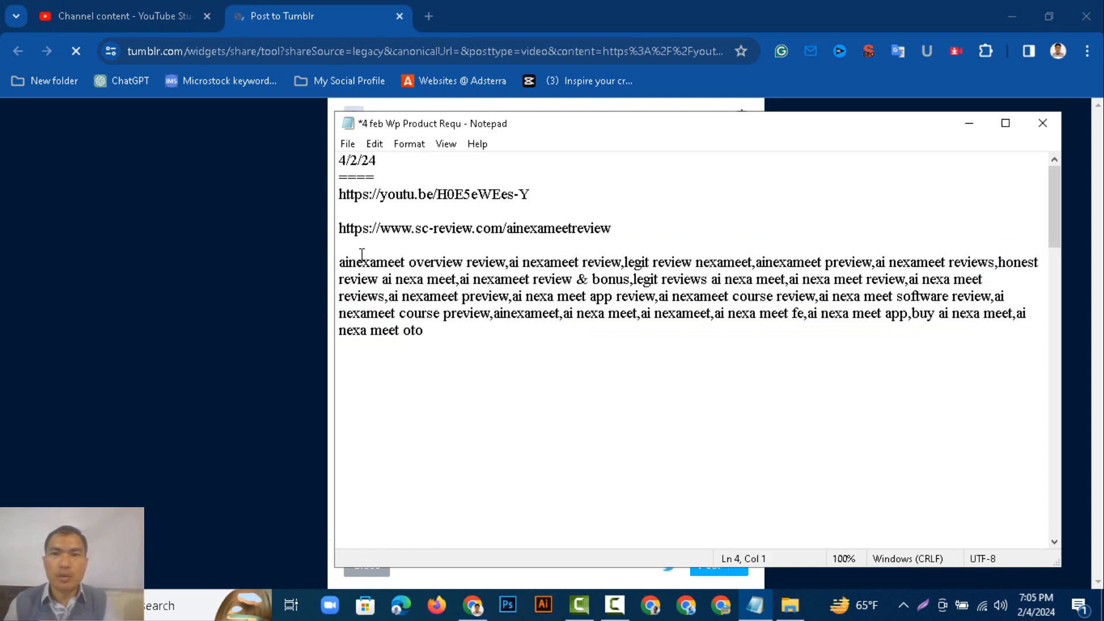
Post the shared video to Tumblr.
{"action": "left_click", "coordinate": [202, 256]}
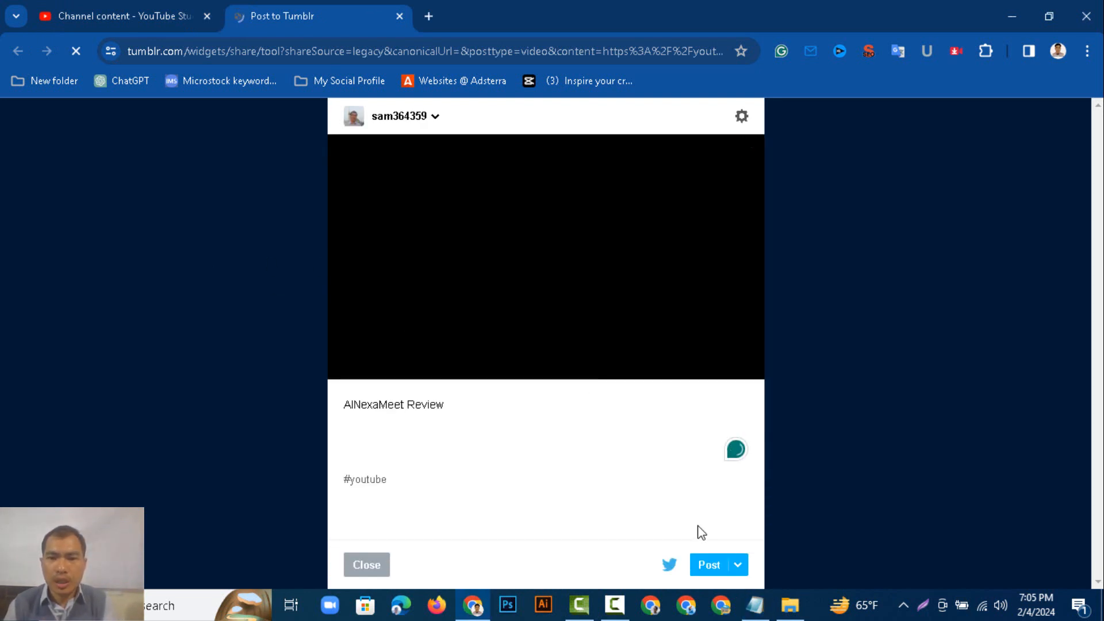
{"action": "left_click", "coordinate": [714, 564]}
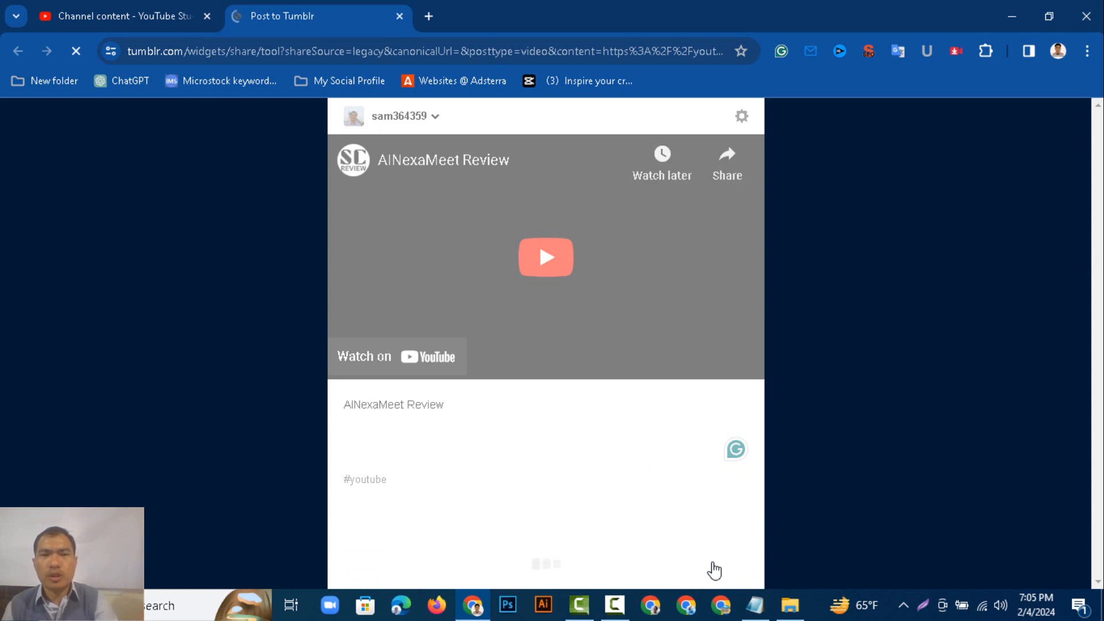